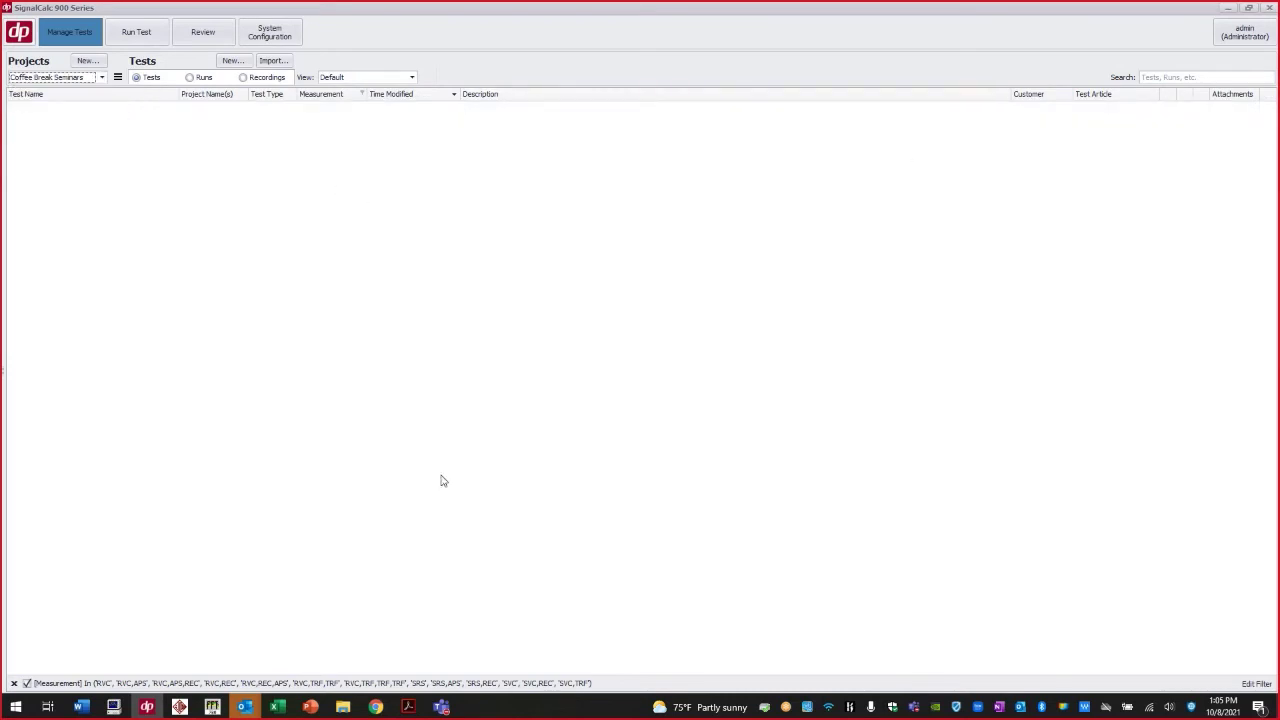
- Disable the measurement filter on the tests list and open the Auto-Power Spectrum settings of the "Setting Up and APS Test" setup
{"action": "left_click", "coordinate": [26, 683]}
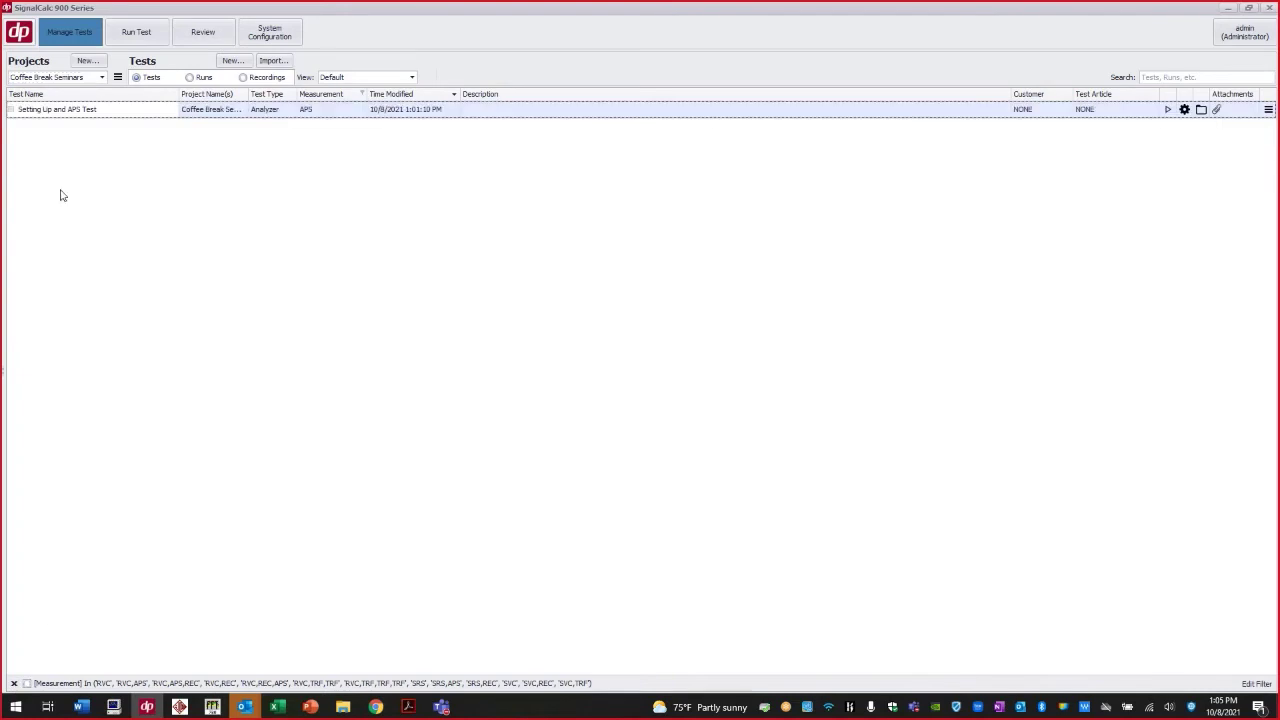
{"action": "left_click", "coordinate": [1185, 110]}
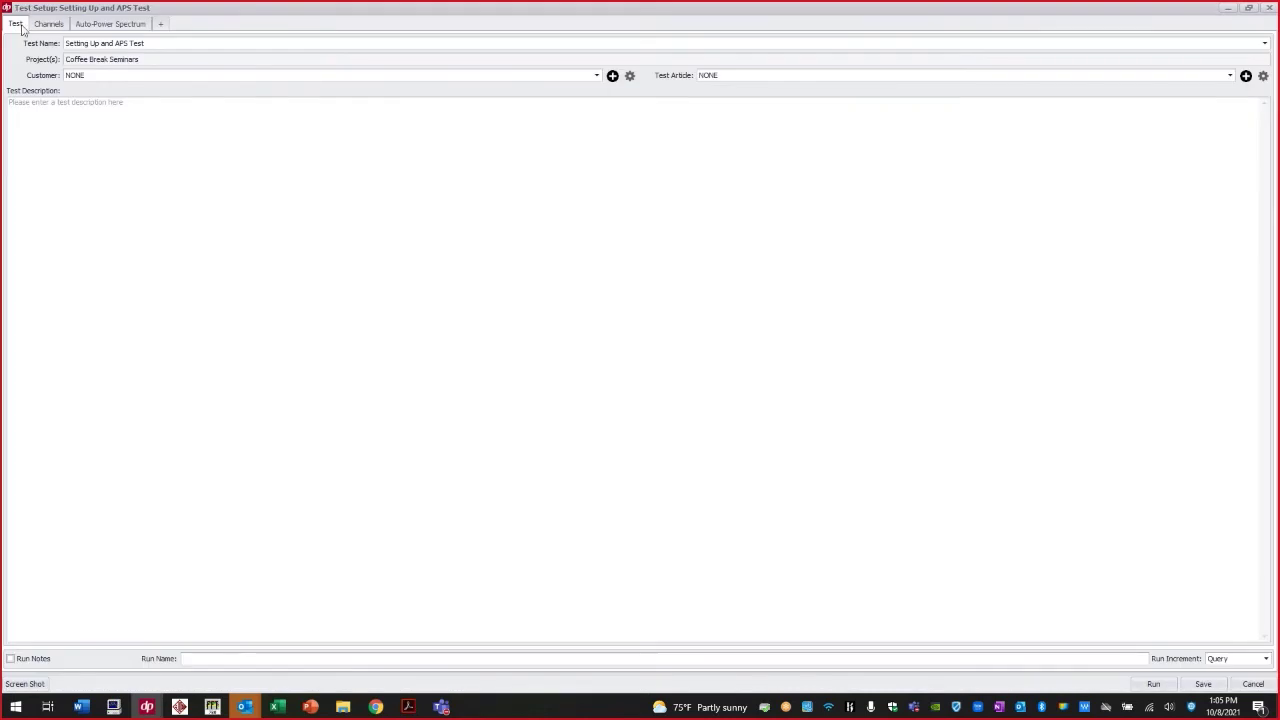
{"action": "left_click", "coordinate": [48, 24]}
{"action": "left_click", "coordinate": [93, 27]}
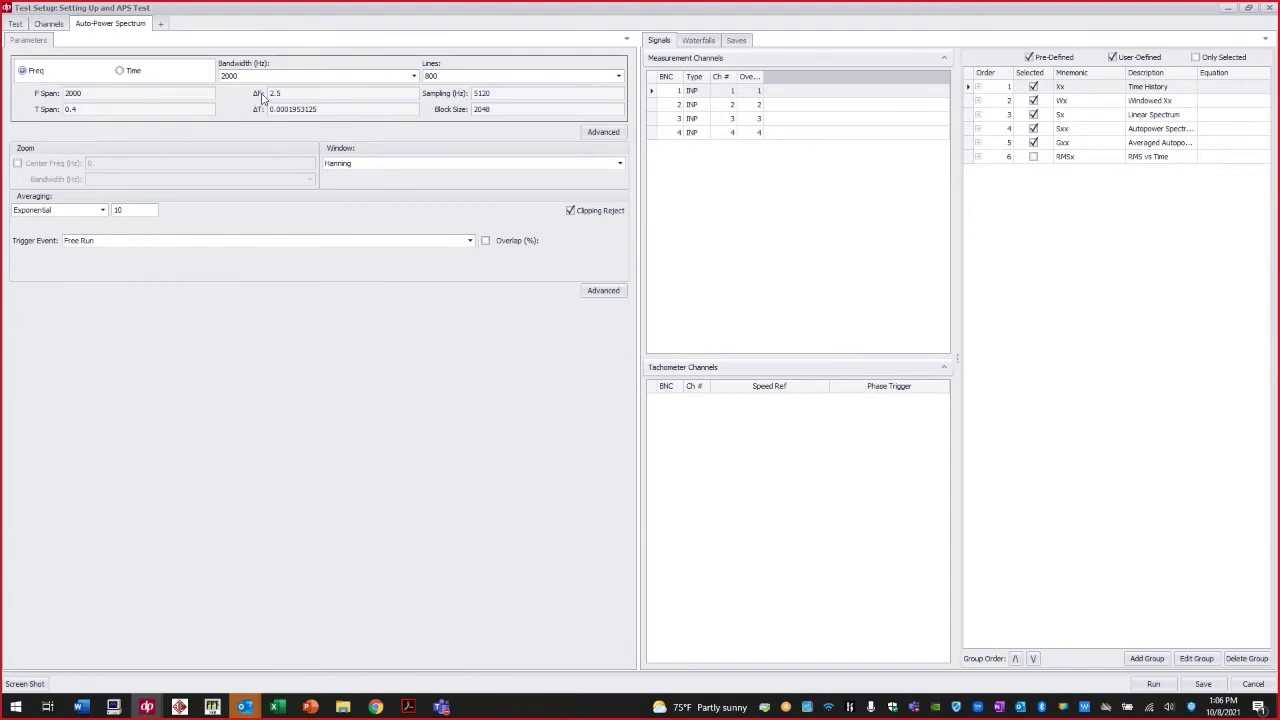
- Choose a predefined bandwidth of 50000 Hz, followed by the predefined 3125 Hz
{"action": "left_click", "coordinate": [412, 78]}
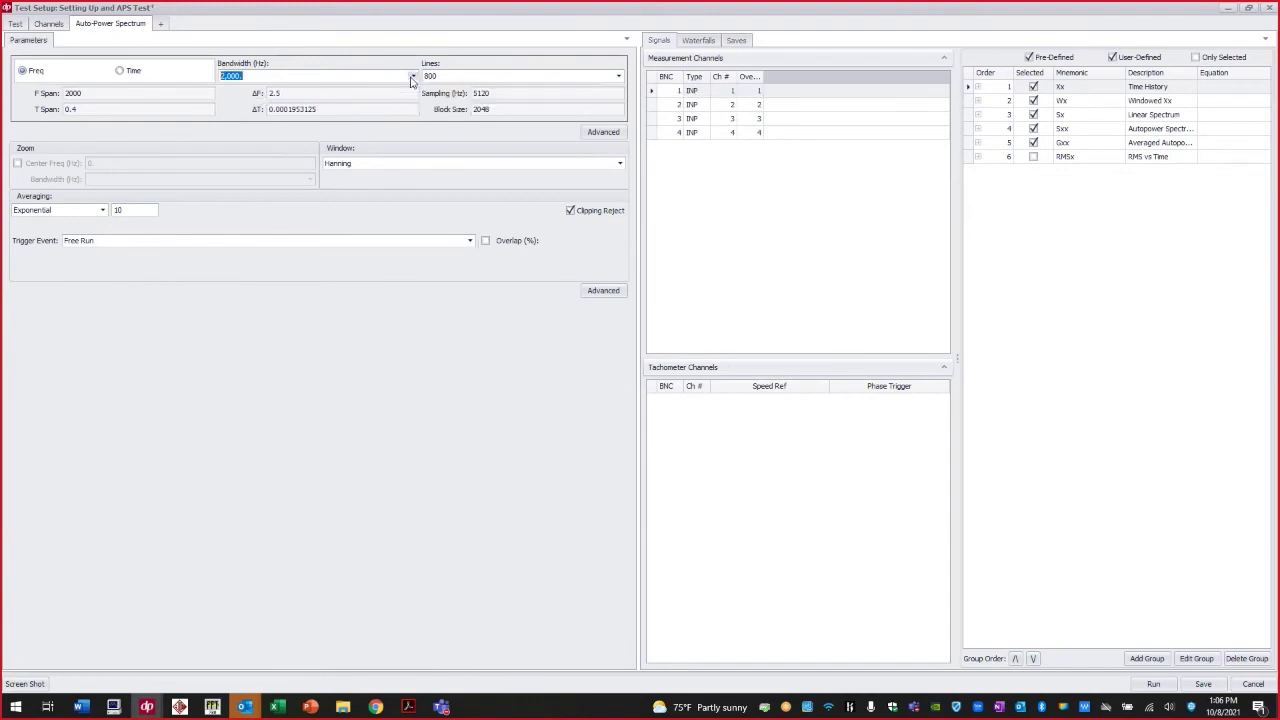
{"action": "left_click", "coordinate": [412, 78]}
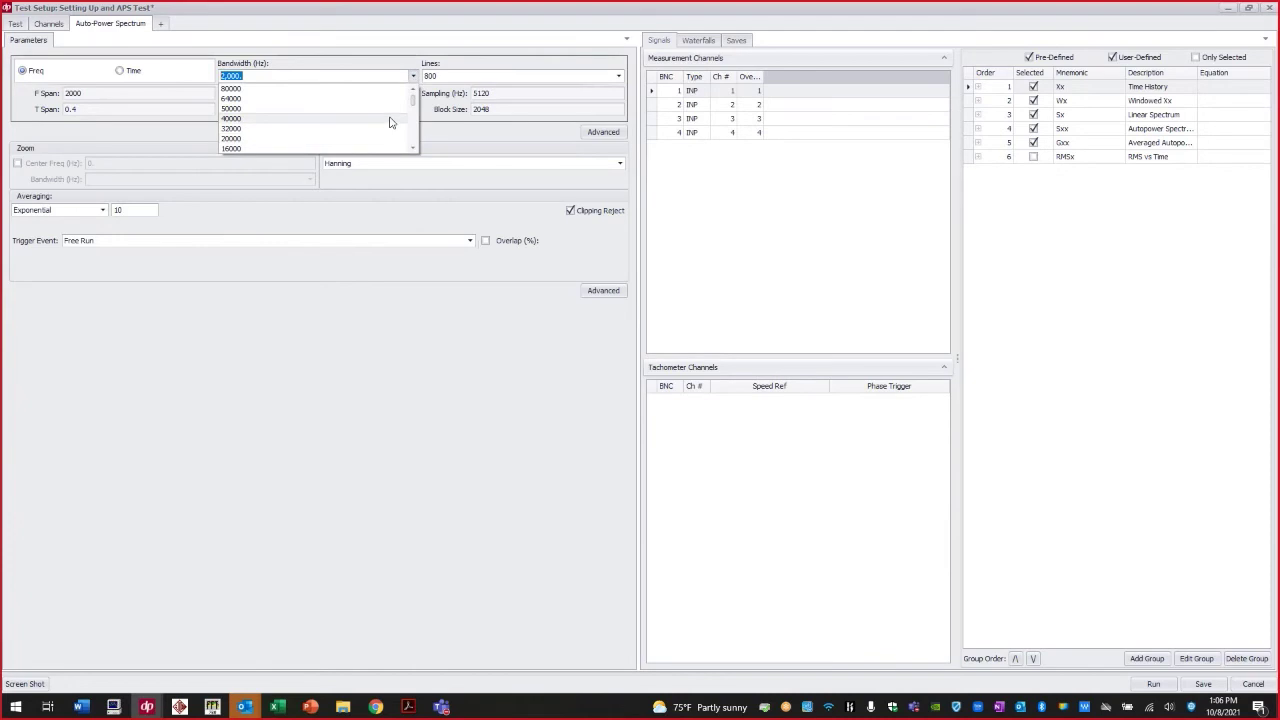
{"action": "left_click", "coordinate": [391, 110]}
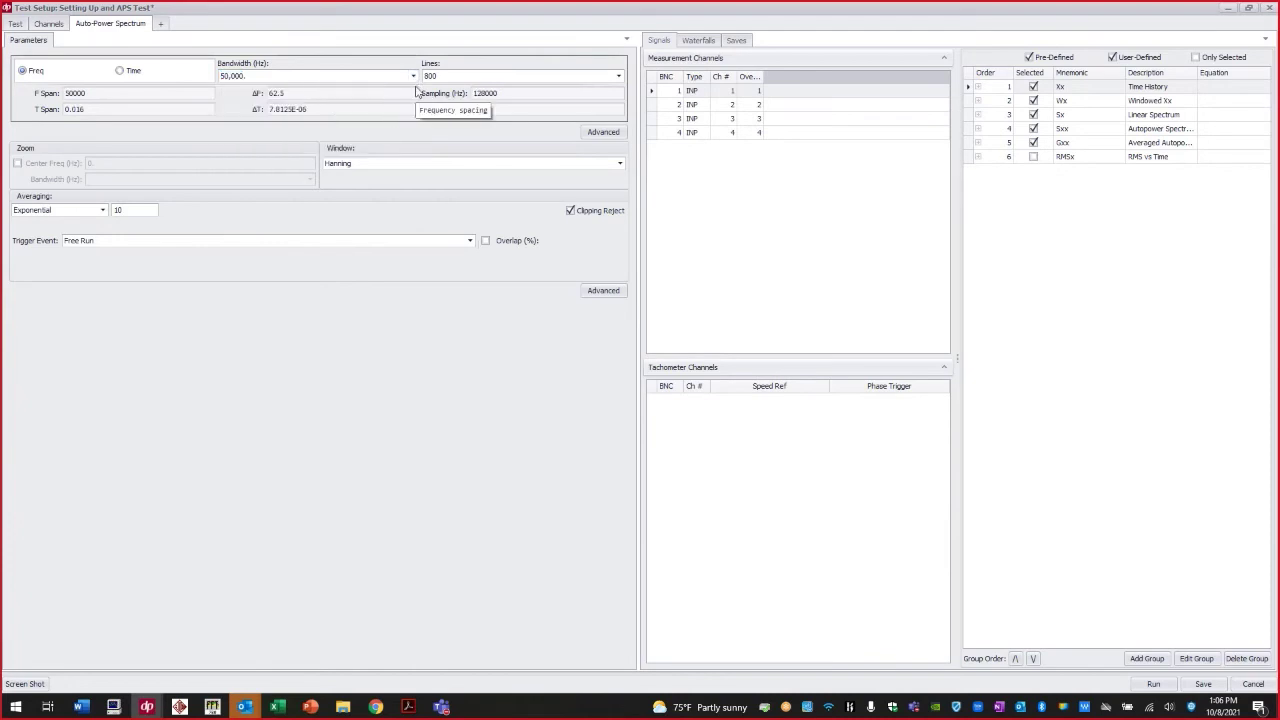
{"action": "key", "text": "alt+Down"}
{"action": "left_click", "coordinate": [413, 148]}
{"action": "left_click", "coordinate": [413, 148]}
{"action": "left_click", "coordinate": [341, 130]}
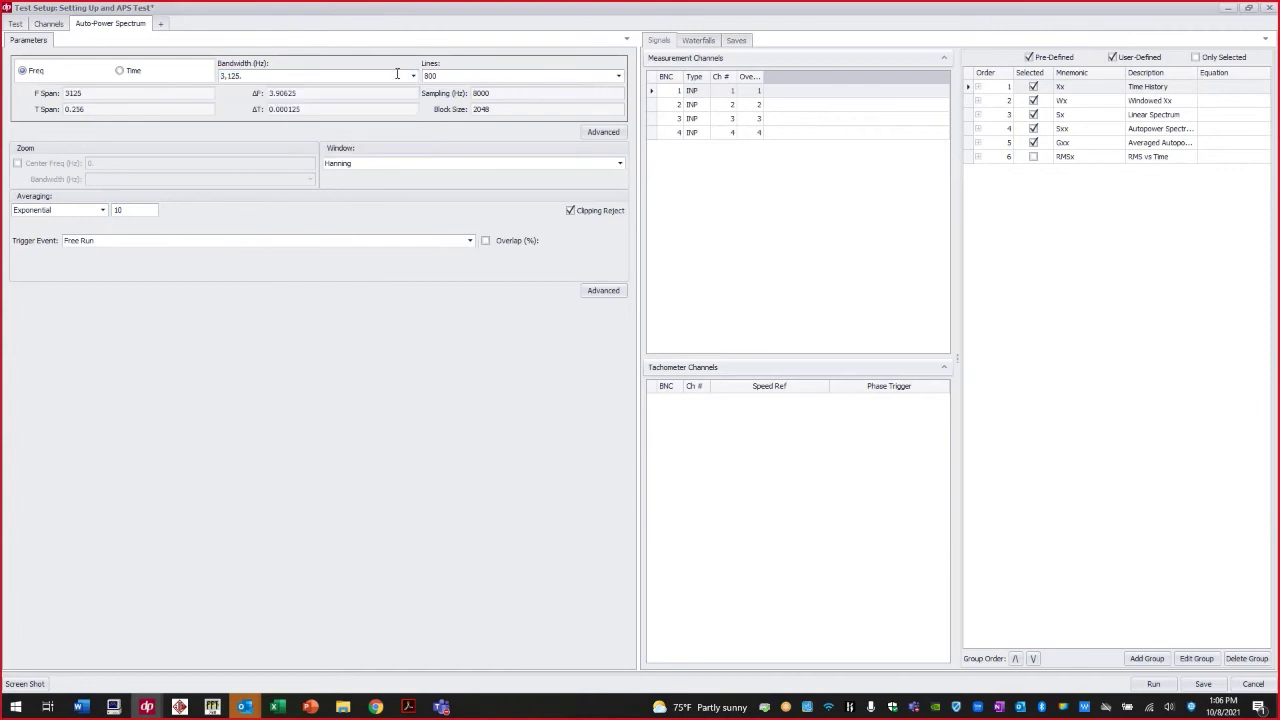
- Enter an arbitrary bandwidth of 2134 Hz
{"action": "double_click", "coordinate": [380, 79]}
{"action": "type", "text": "2,134"}
{"action": "key", "text": "Return"}
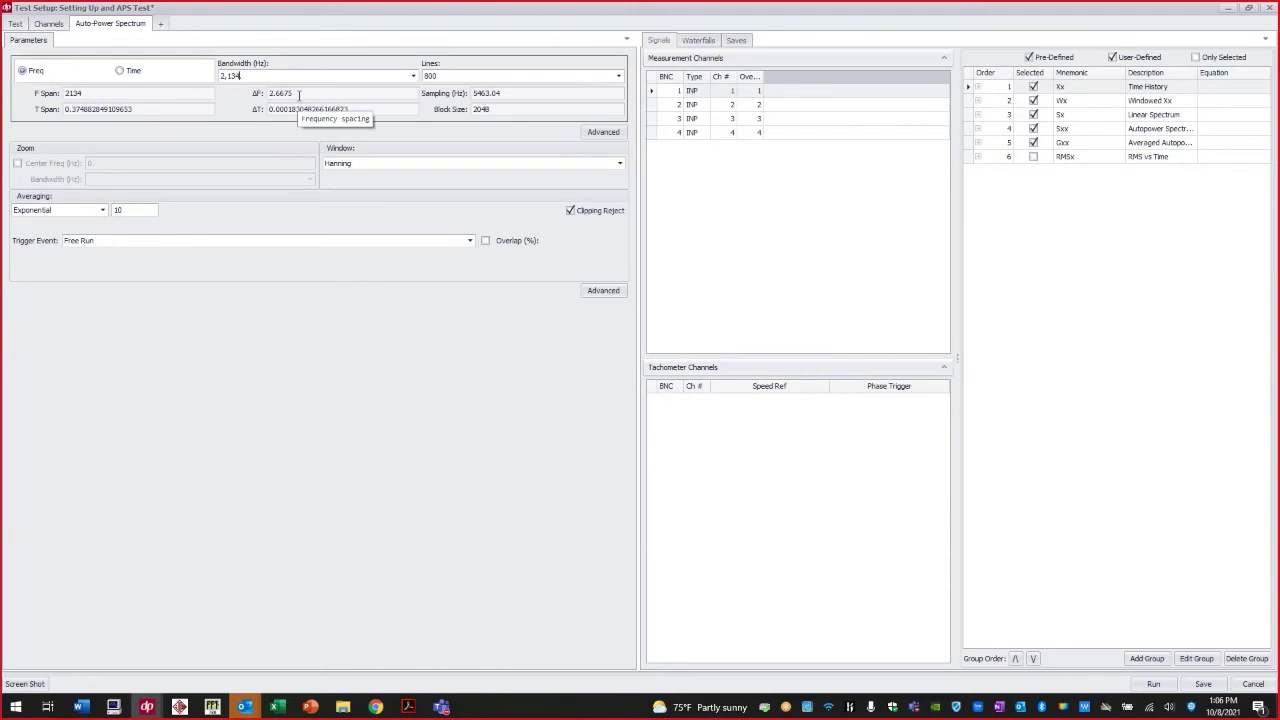
- Set the number of lines to 1600 and the bandwidth to 1600 Hz
{"action": "left_click", "coordinate": [514, 79]}
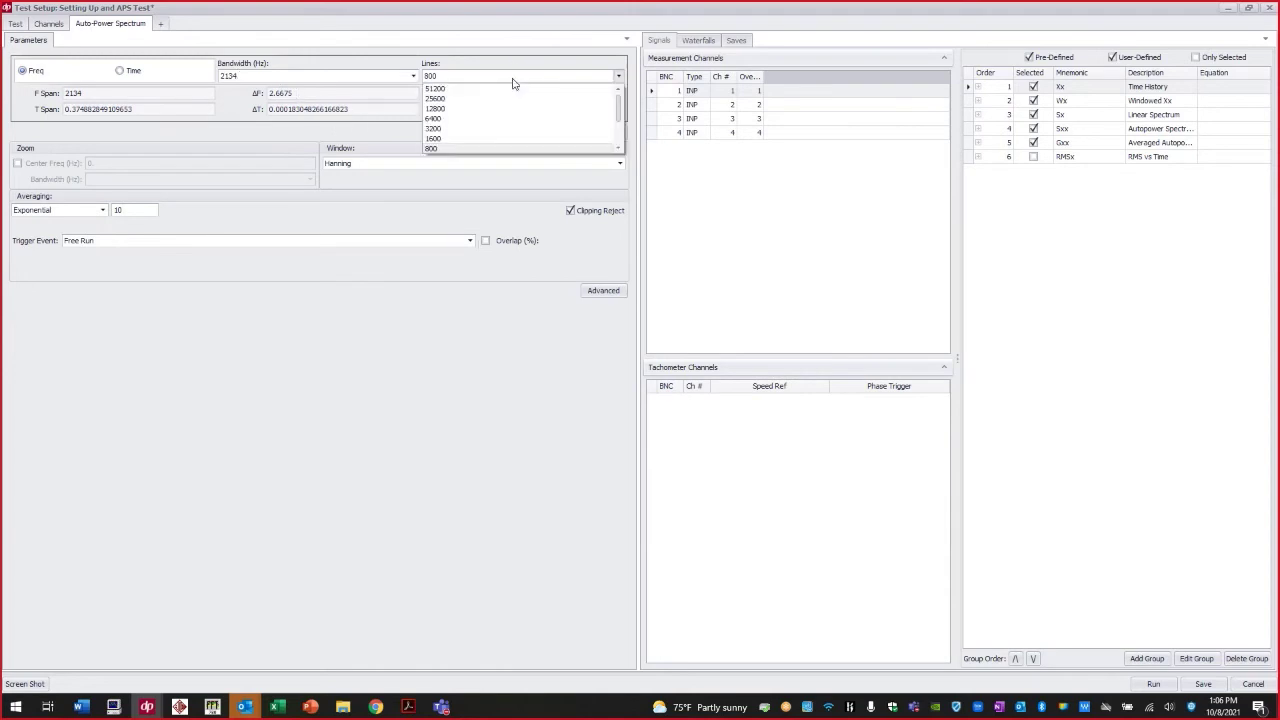
{"action": "left_click", "coordinate": [504, 141]}
{"action": "left_click", "coordinate": [251, 76]}
{"action": "type", "text": "1,600"}
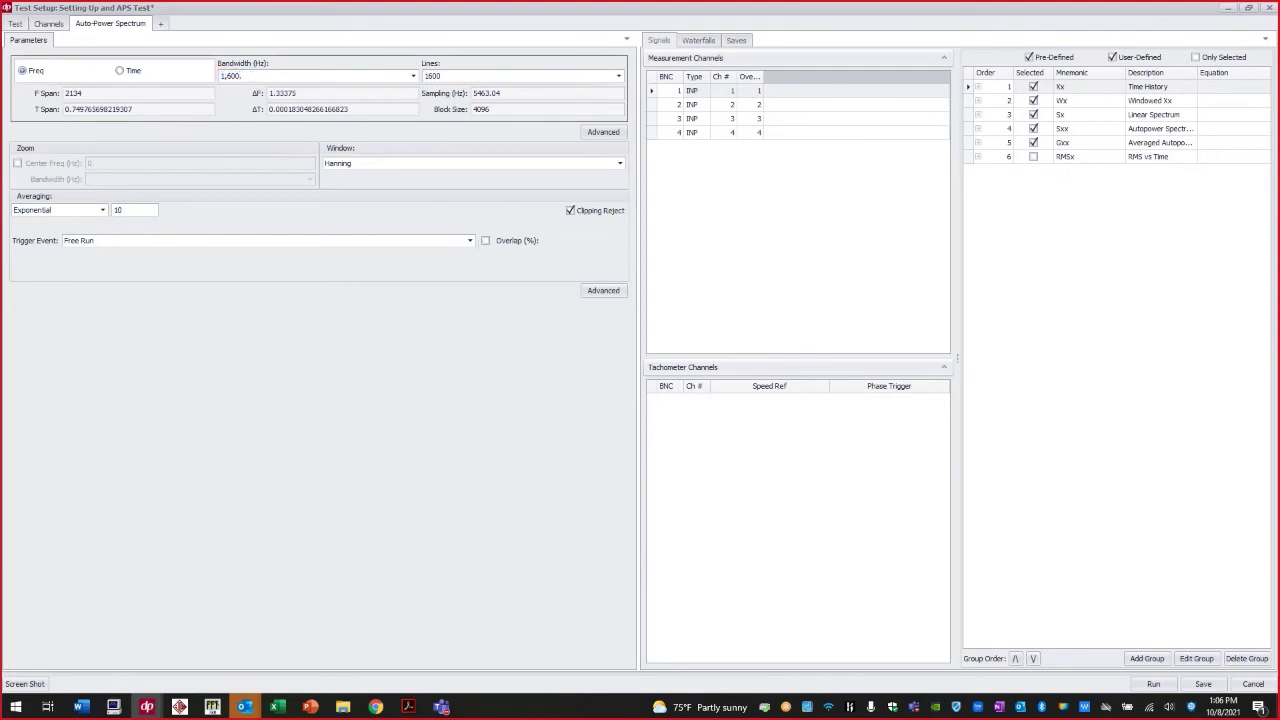
{"action": "key", "text": "Return"}
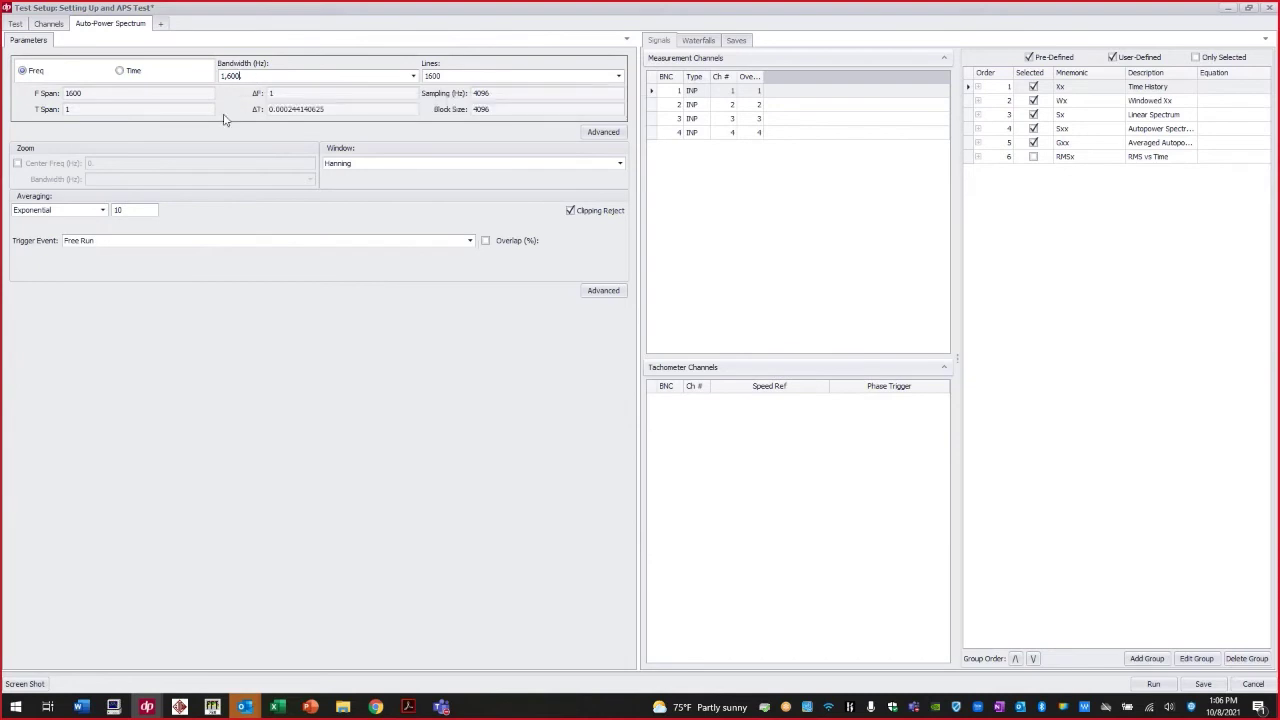
- Define the acquisition by time instead of frequency and set the time span to 1.25 seconds
{"action": "left_click", "coordinate": [120, 72]}
{"action": "double_click", "coordinate": [241, 76]}
{"action": "key", "text": "Return"}
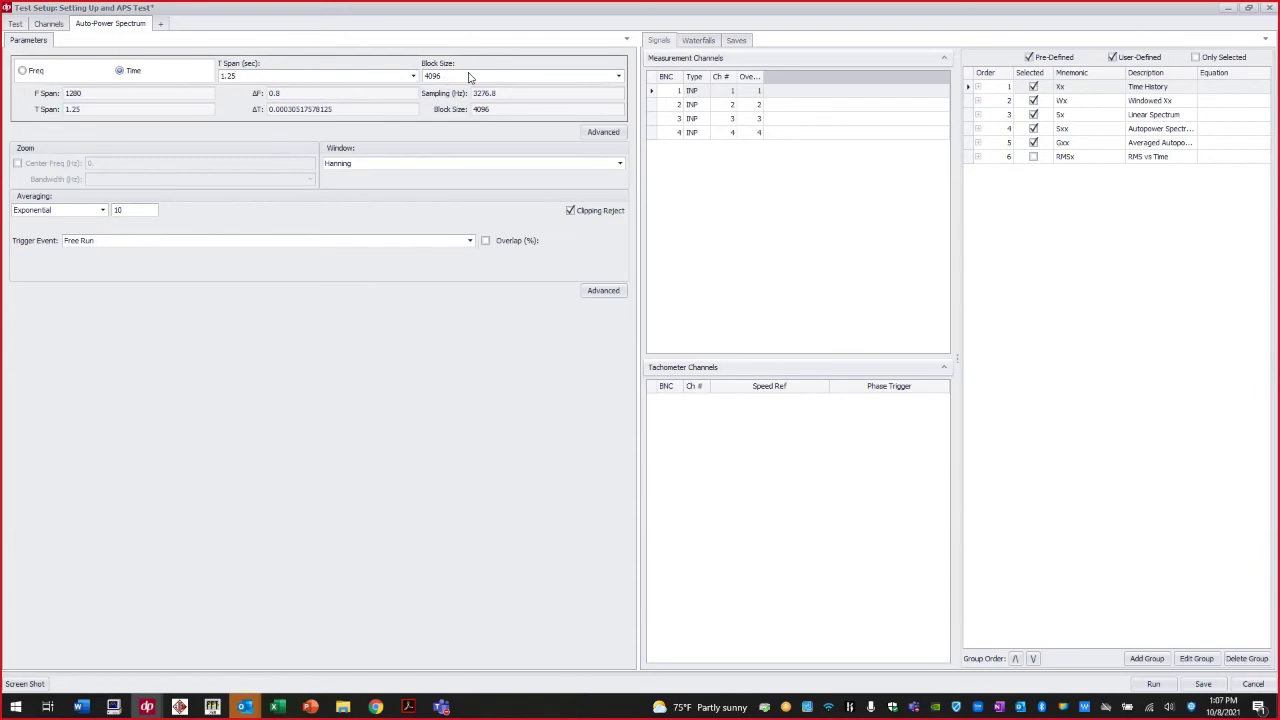
- Set the block size to 8192, then return it to 4096
{"action": "left_click", "coordinate": [619, 77]}
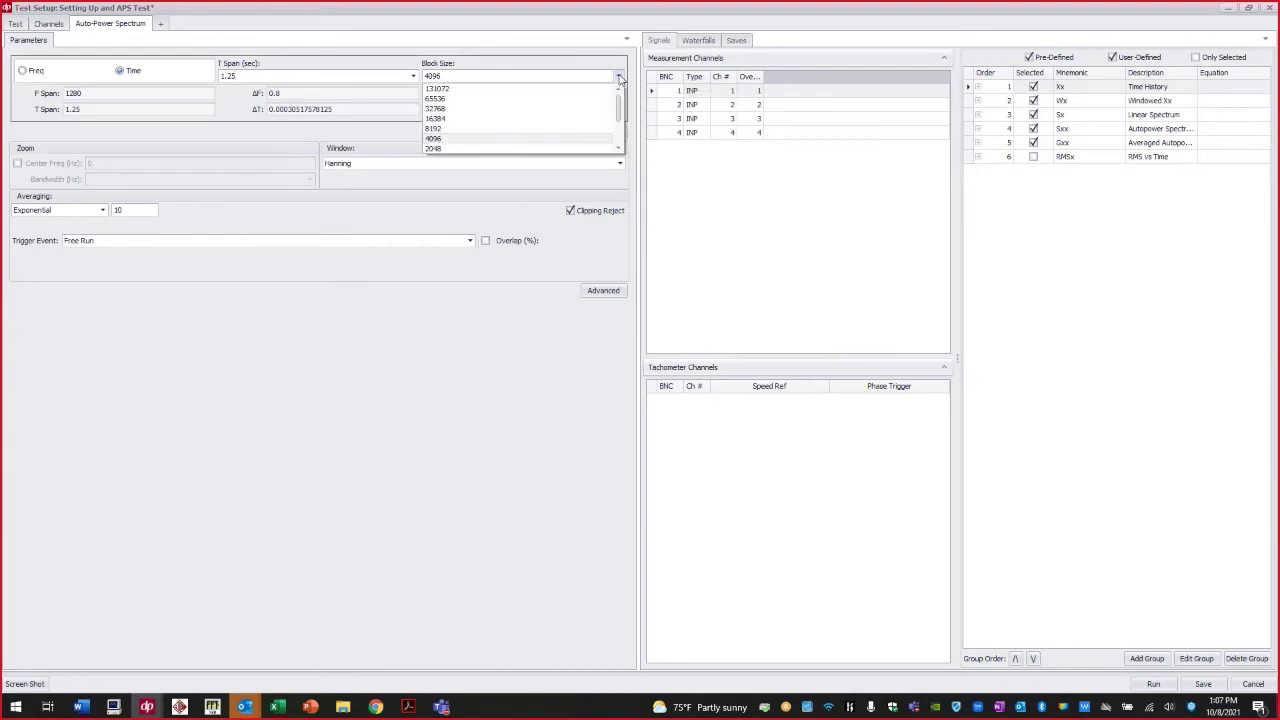
{"action": "left_click", "coordinate": [586, 130]}
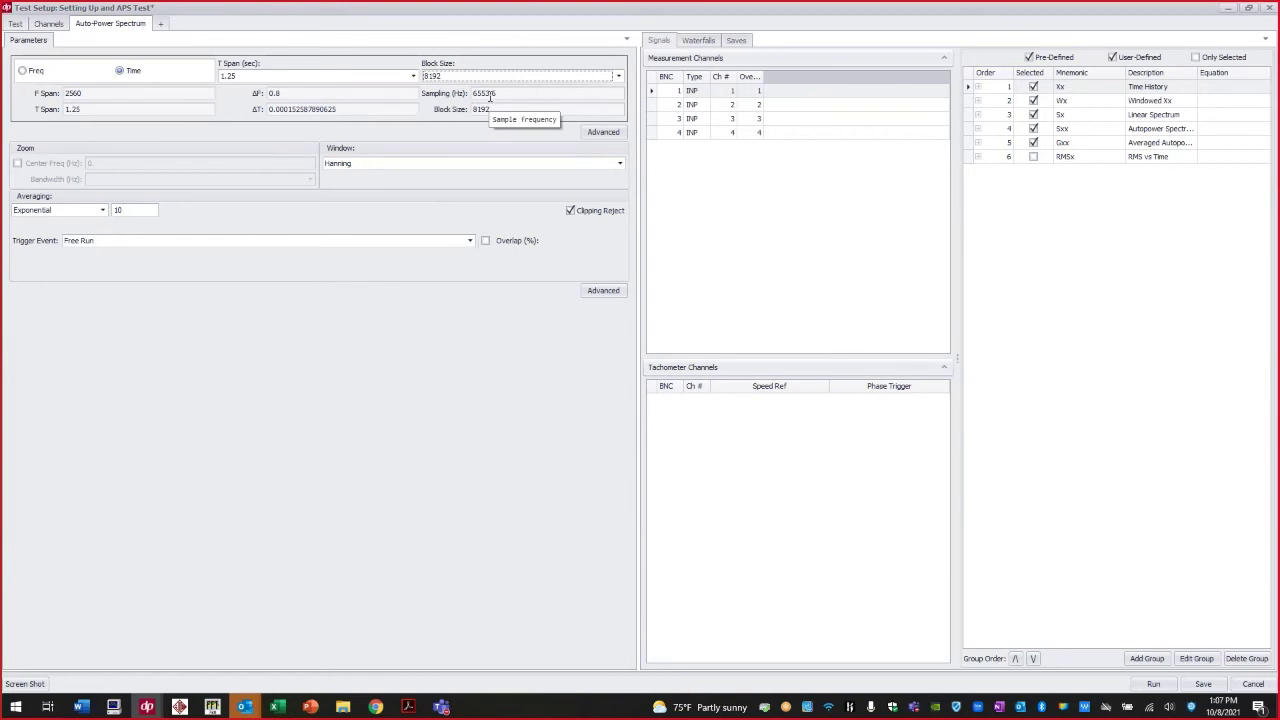
{"action": "left_click", "coordinate": [618, 77]}
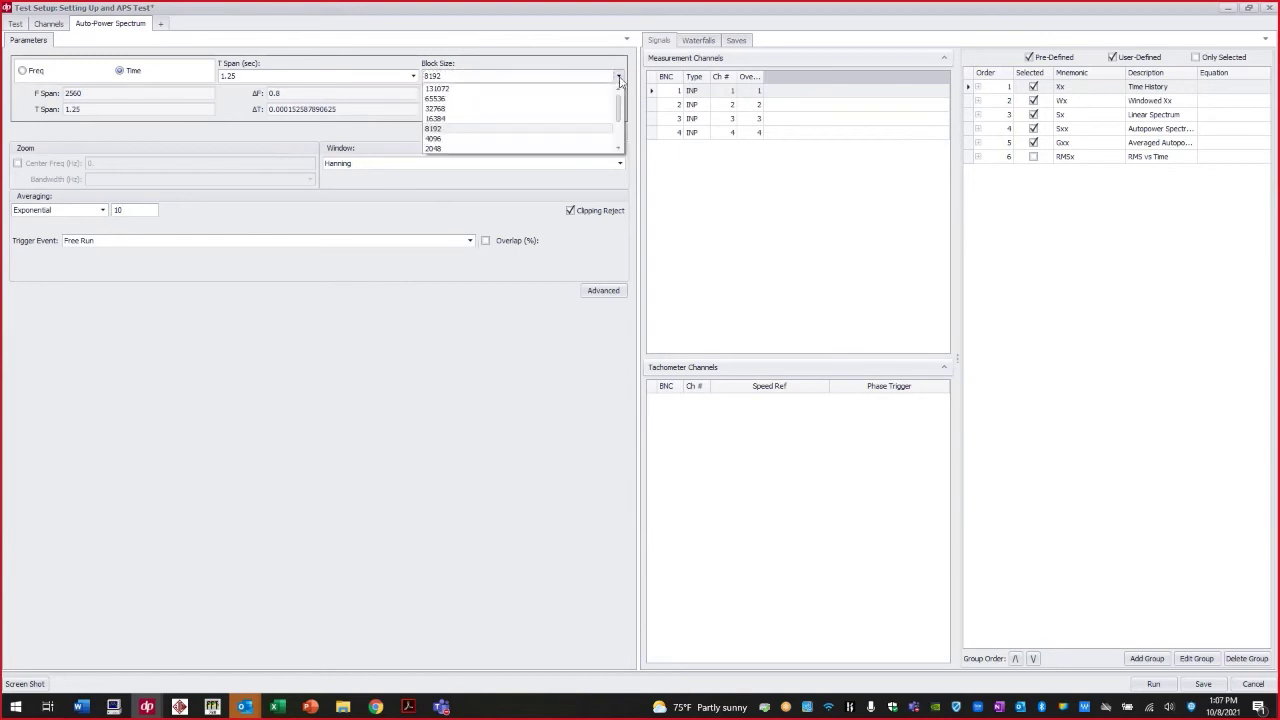
{"action": "left_click", "coordinate": [571, 138]}
- Switch the acquisition definition back to frequency and set the bandwidth to 1600 Hz
{"action": "left_click", "coordinate": [23, 71]}
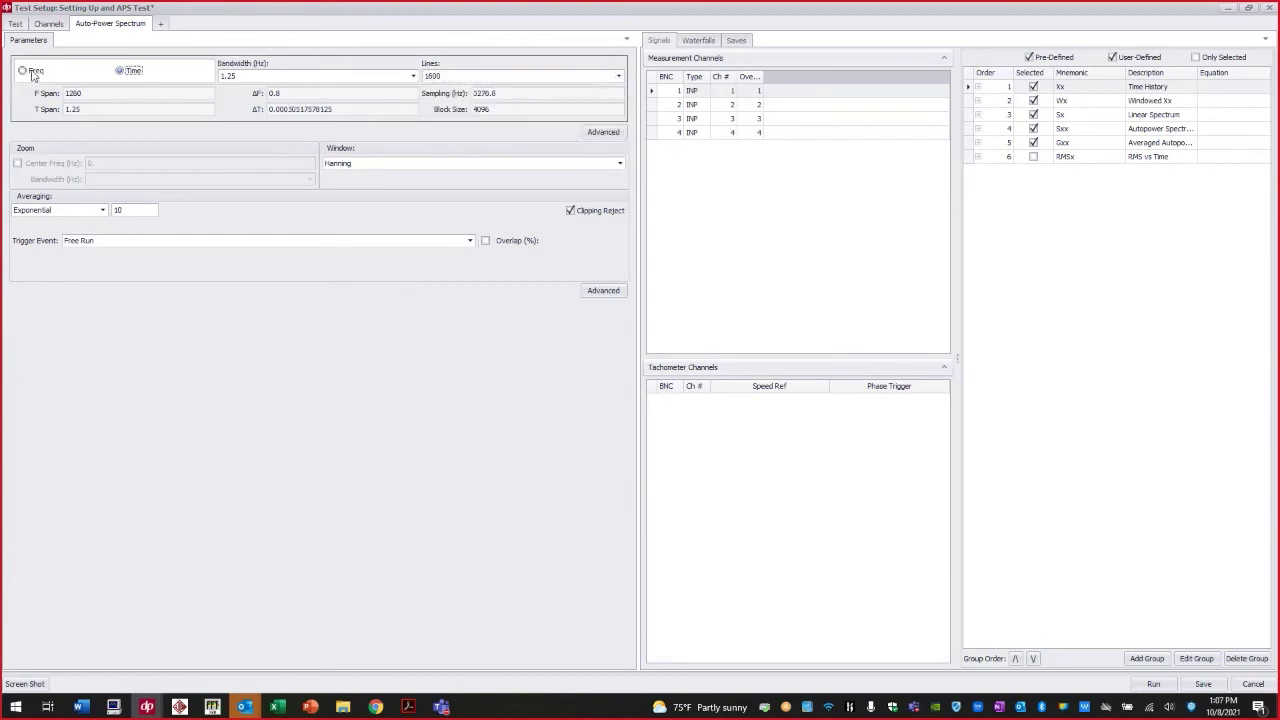
{"action": "left_click", "coordinate": [414, 77]}
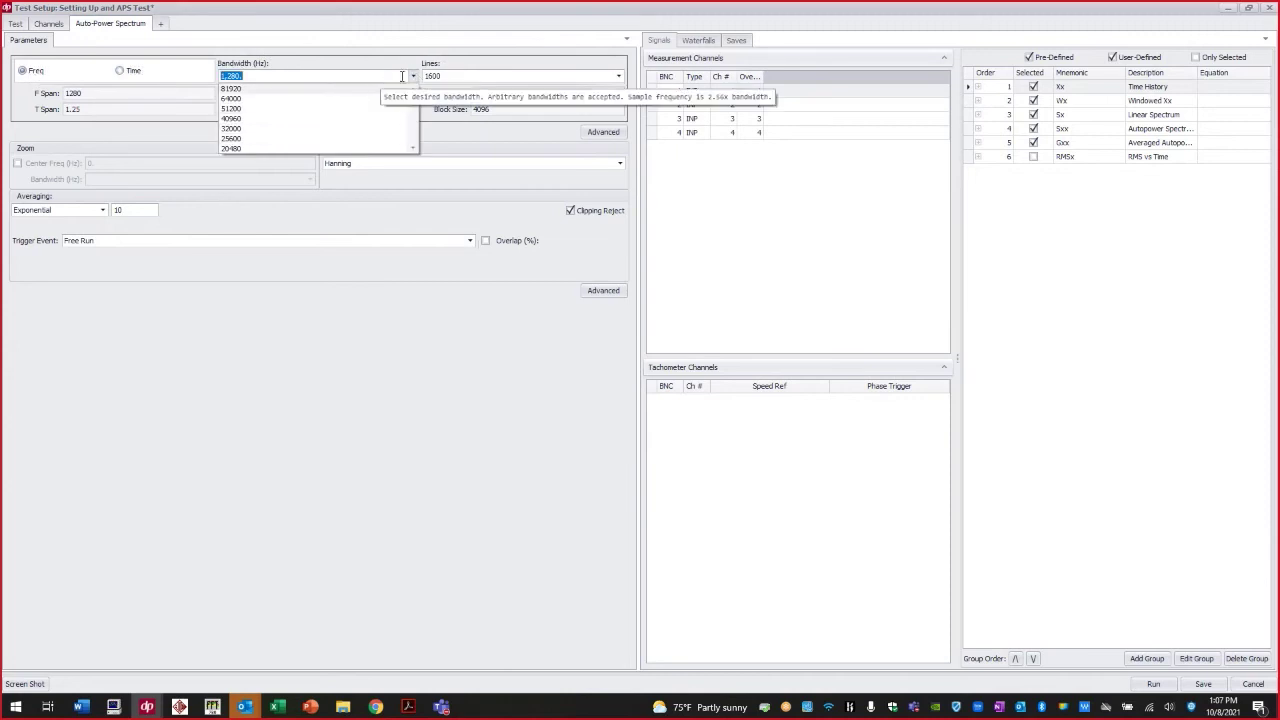
{"action": "type", "text": "1,600"}
{"action": "key", "text": "Return"}
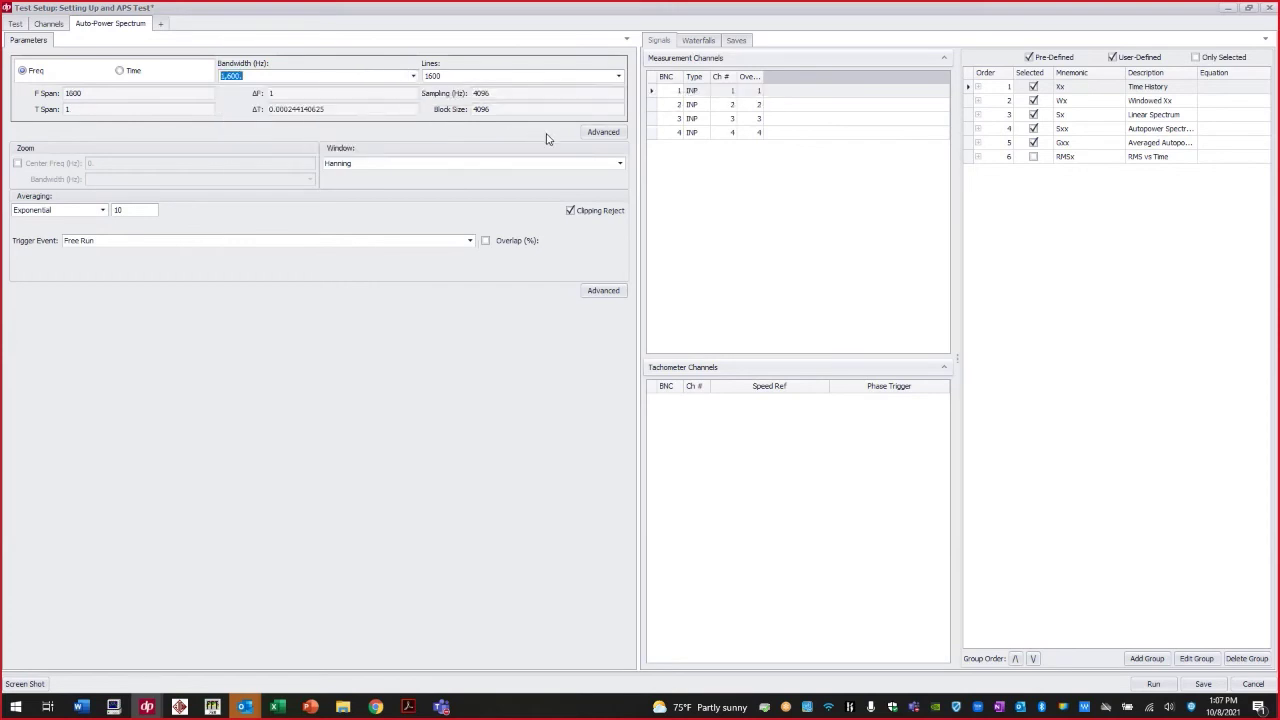
- Show the advanced acquisition settings, look through the predefined bandwidths and set the bandwidth to 1000 Hz
{"action": "left_click", "coordinate": [604, 133]}
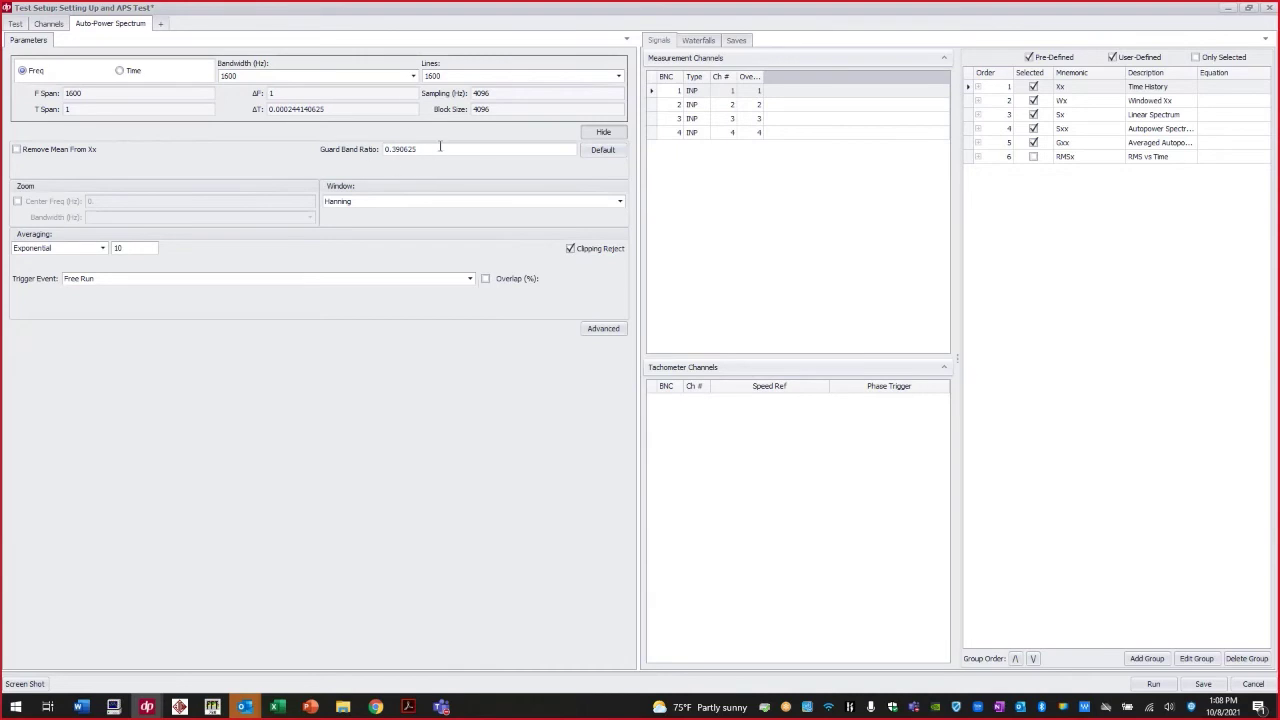
{"action": "left_click", "coordinate": [412, 76]}
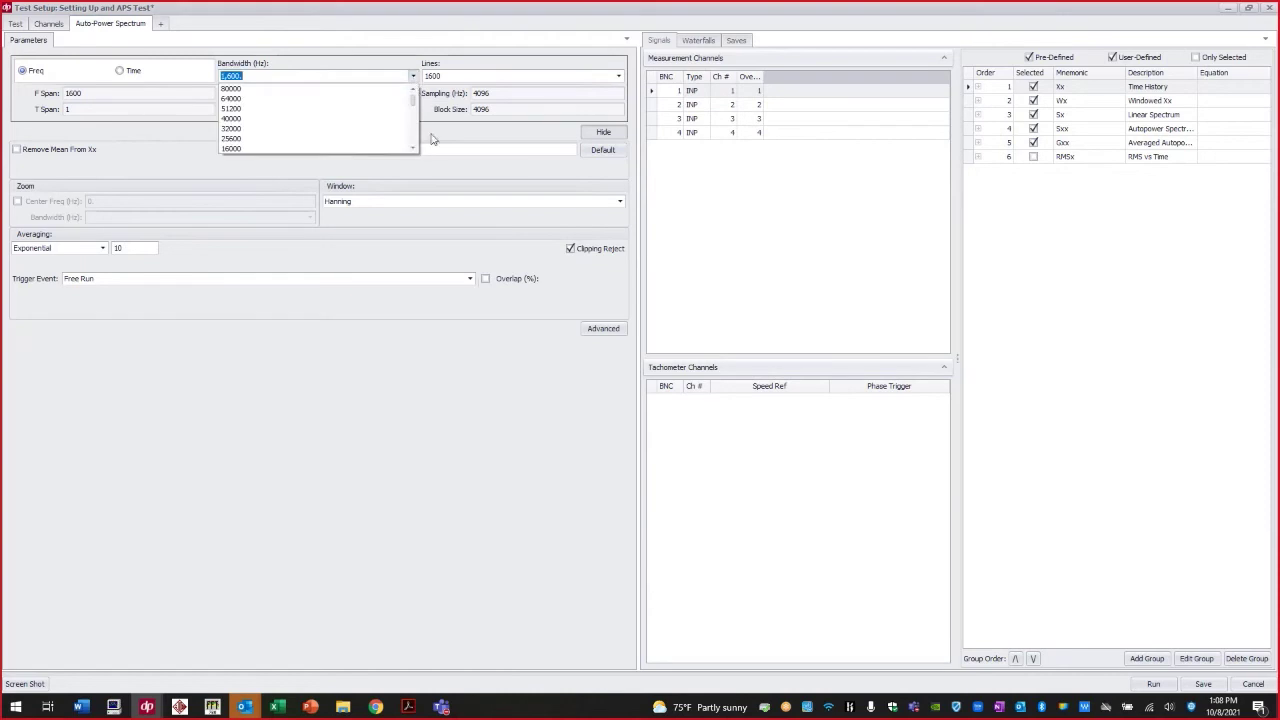
{"action": "left_click", "coordinate": [416, 148]}
{"action": "left_click", "coordinate": [416, 148]}
{"action": "left_click", "coordinate": [416, 148]}
{"action": "left_click", "coordinate": [416, 148]}
{"action": "left_click", "coordinate": [416, 148]}
{"action": "left_click", "coordinate": [416, 148]}
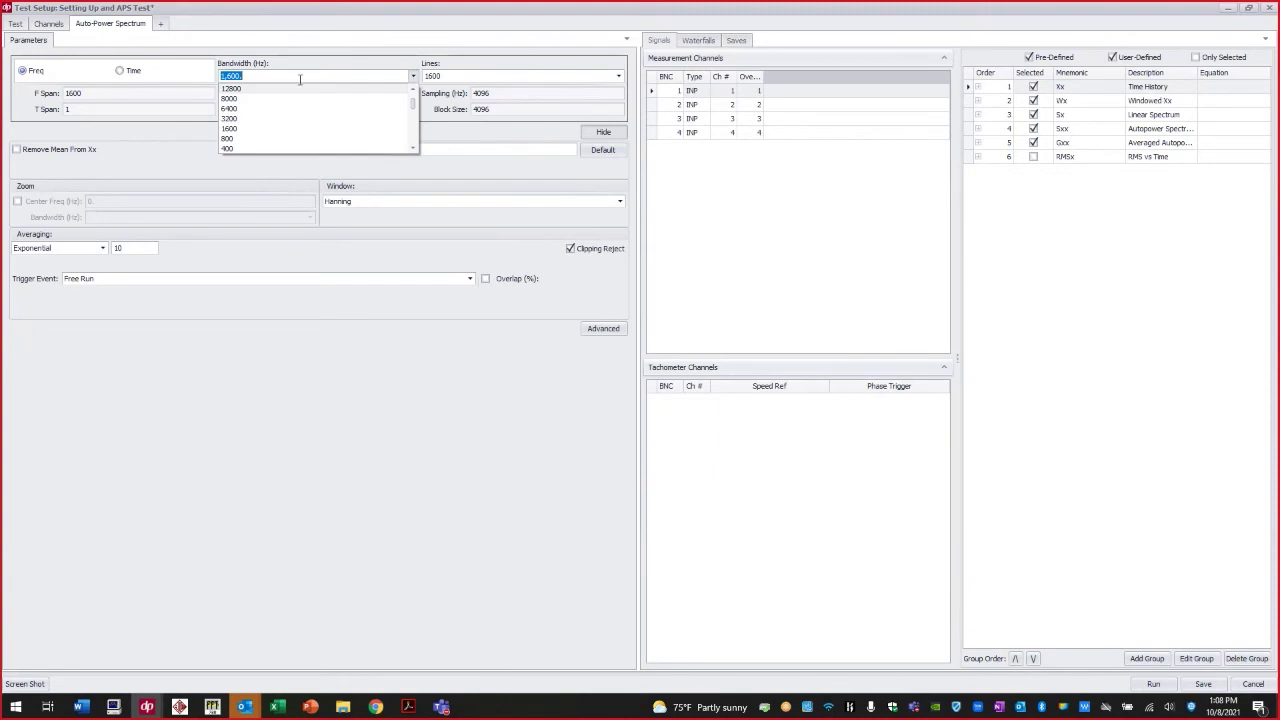
{"action": "type", "text": "1,000"}
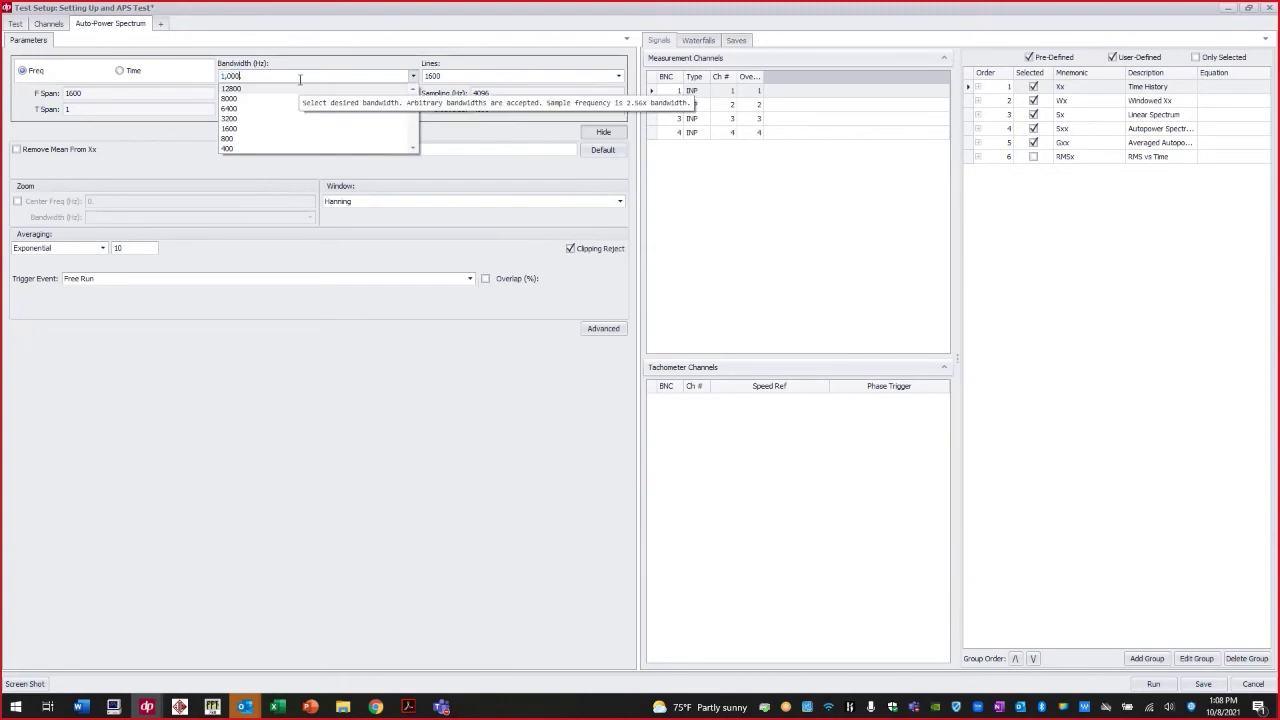
{"action": "key", "text": "Return"}
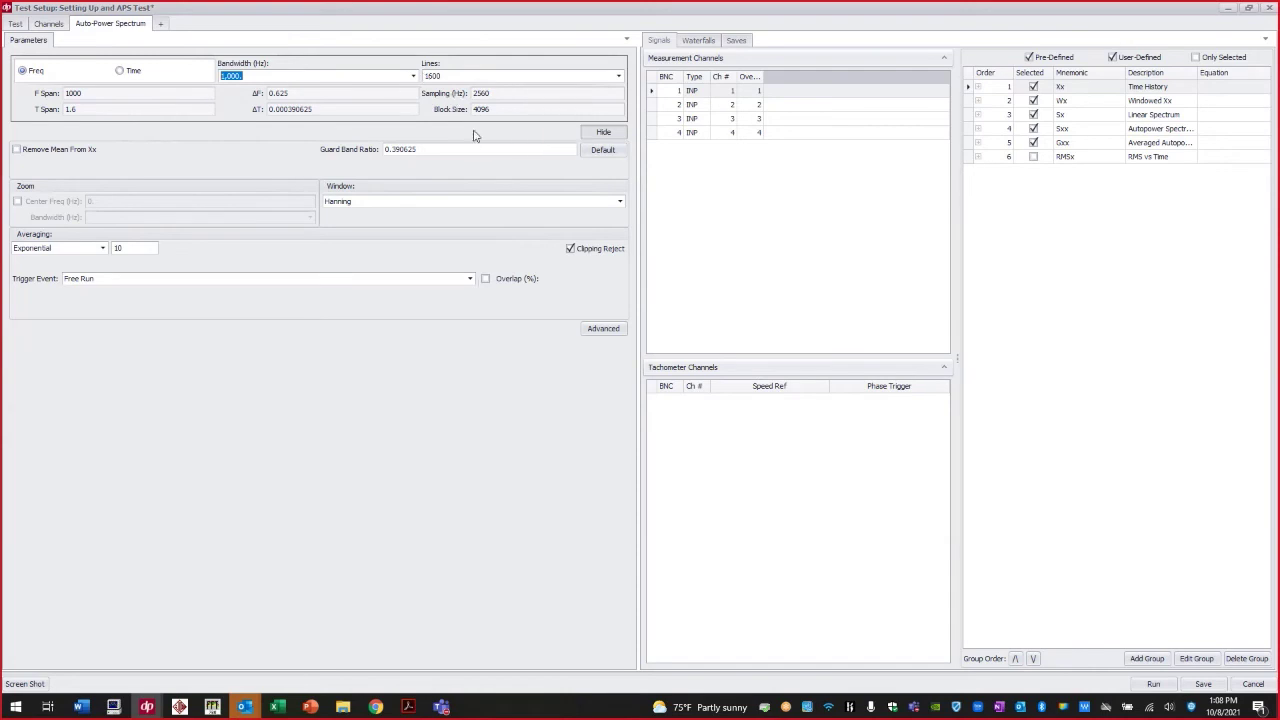
- Set the guard band ratio to 0.5 and choose a bandwidth of 100000 Hz
{"action": "left_click", "coordinate": [438, 150]}
{"action": "double_click", "coordinate": [438, 150]}
{"action": "type", "text": "0.5"}
{"action": "key", "text": "Return"}
{"action": "left_click", "coordinate": [413, 77]}
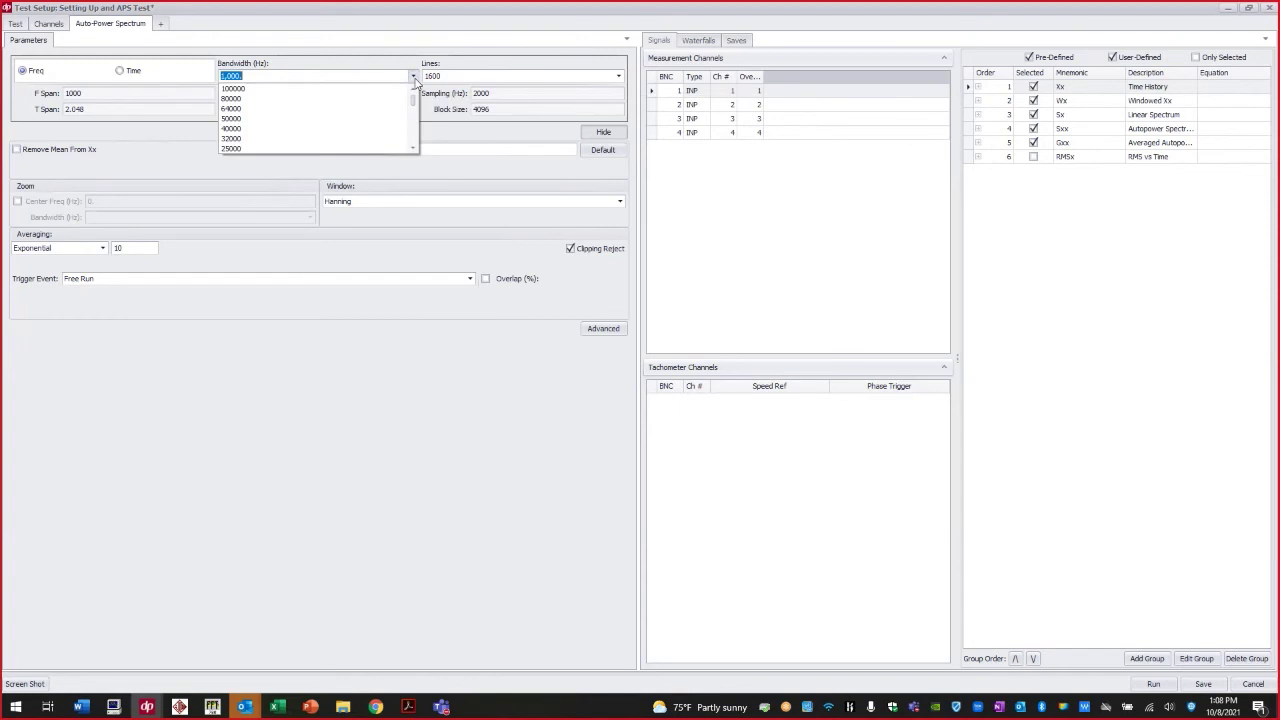
{"action": "left_click", "coordinate": [326, 90]}
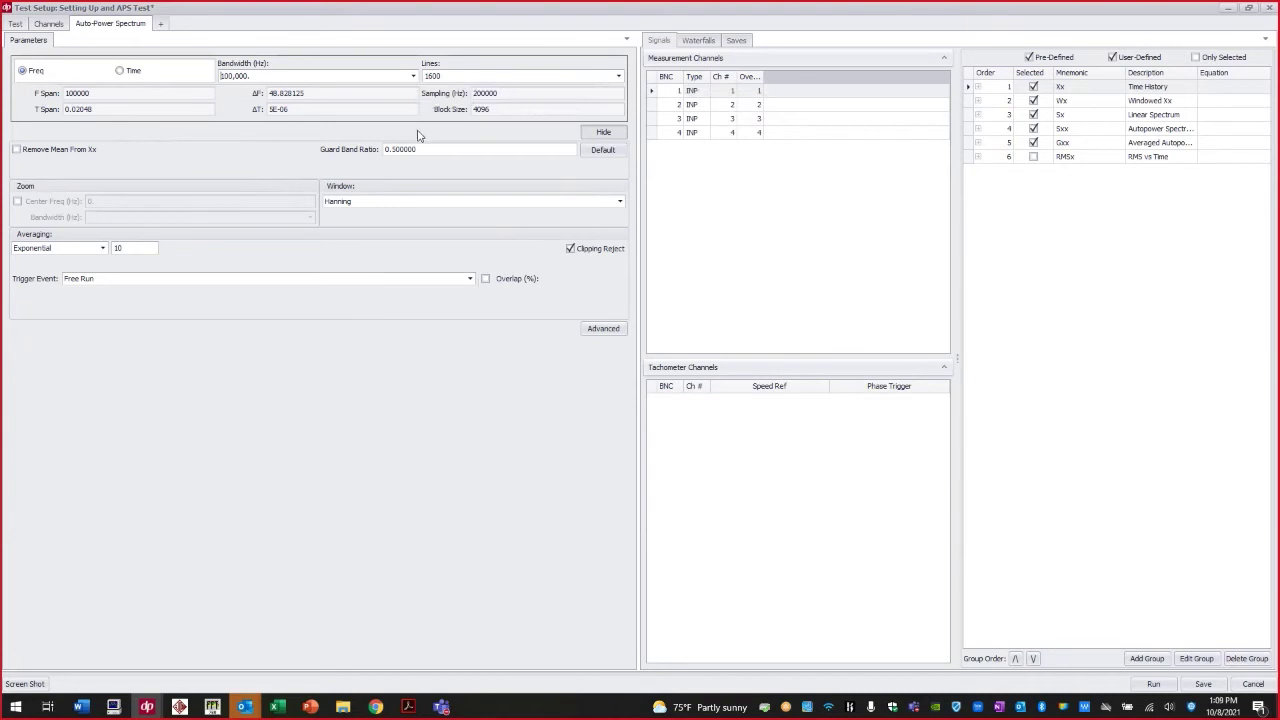
{"action": "mouse_move", "coordinate": [434, 148]}
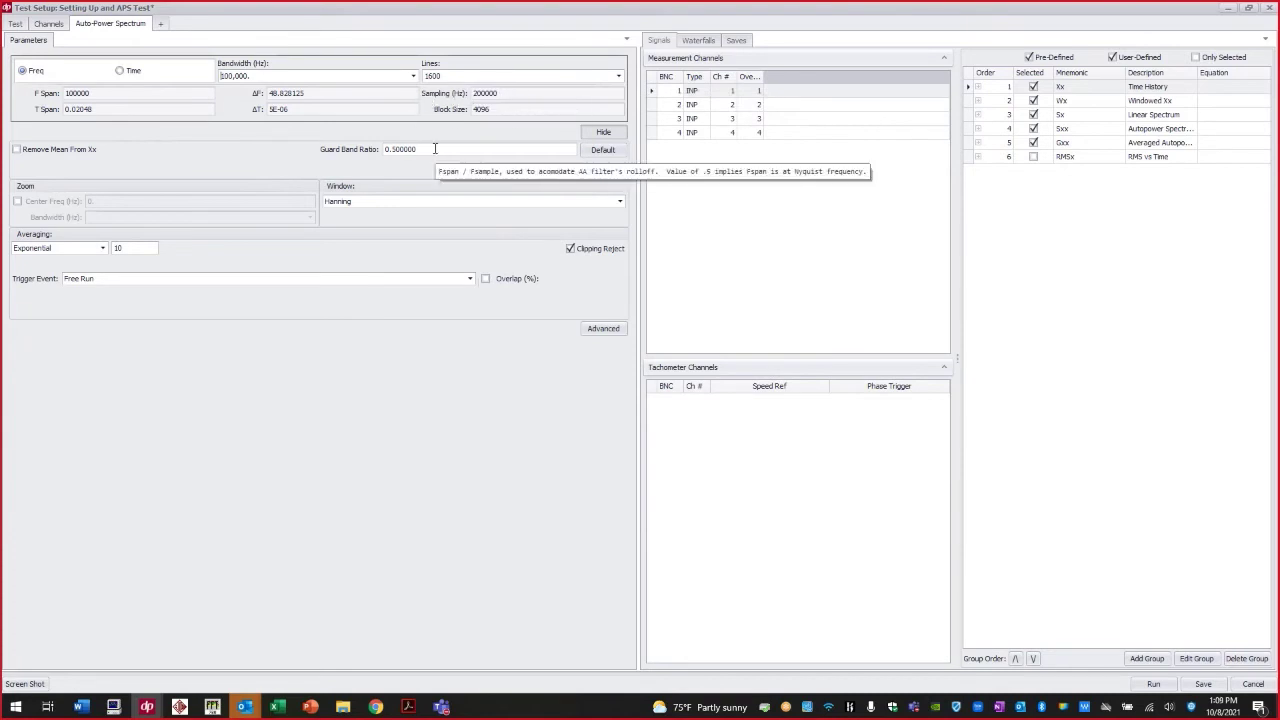
- Restore the default guard band ratio and hide the advanced acquisition settings
{"action": "left_click", "coordinate": [604, 153]}
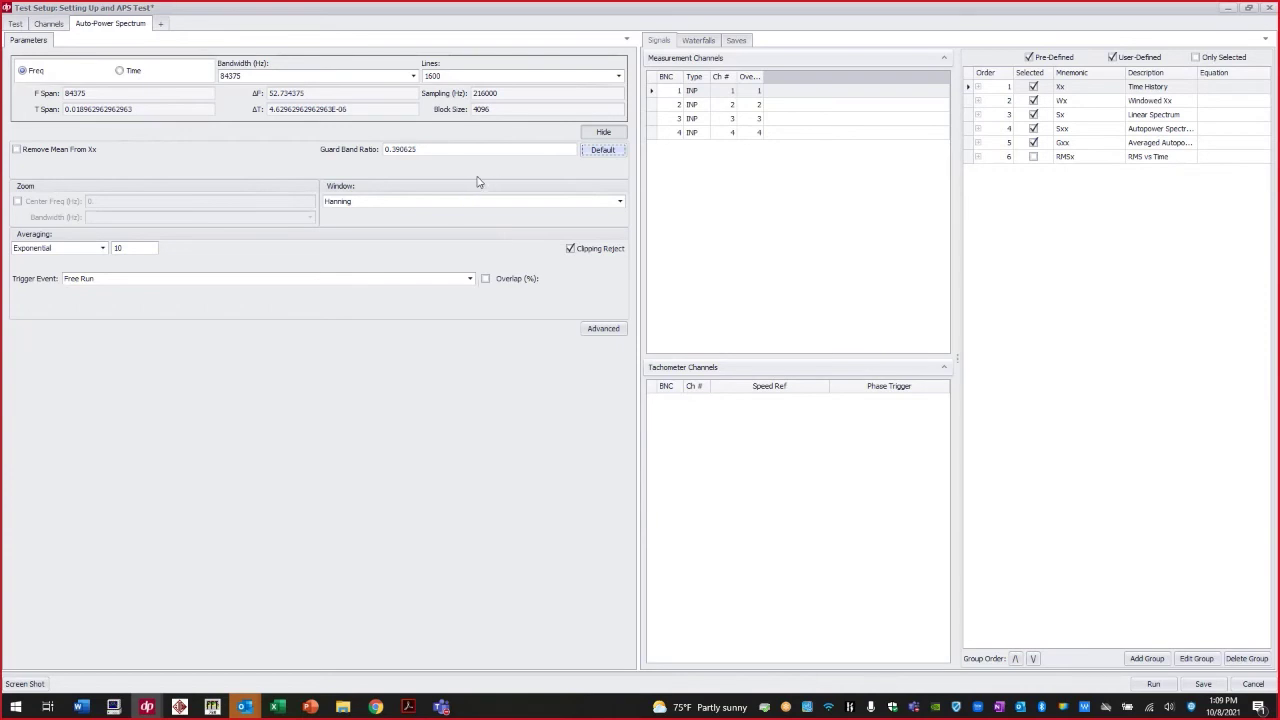
{"action": "left_click", "coordinate": [602, 134]}
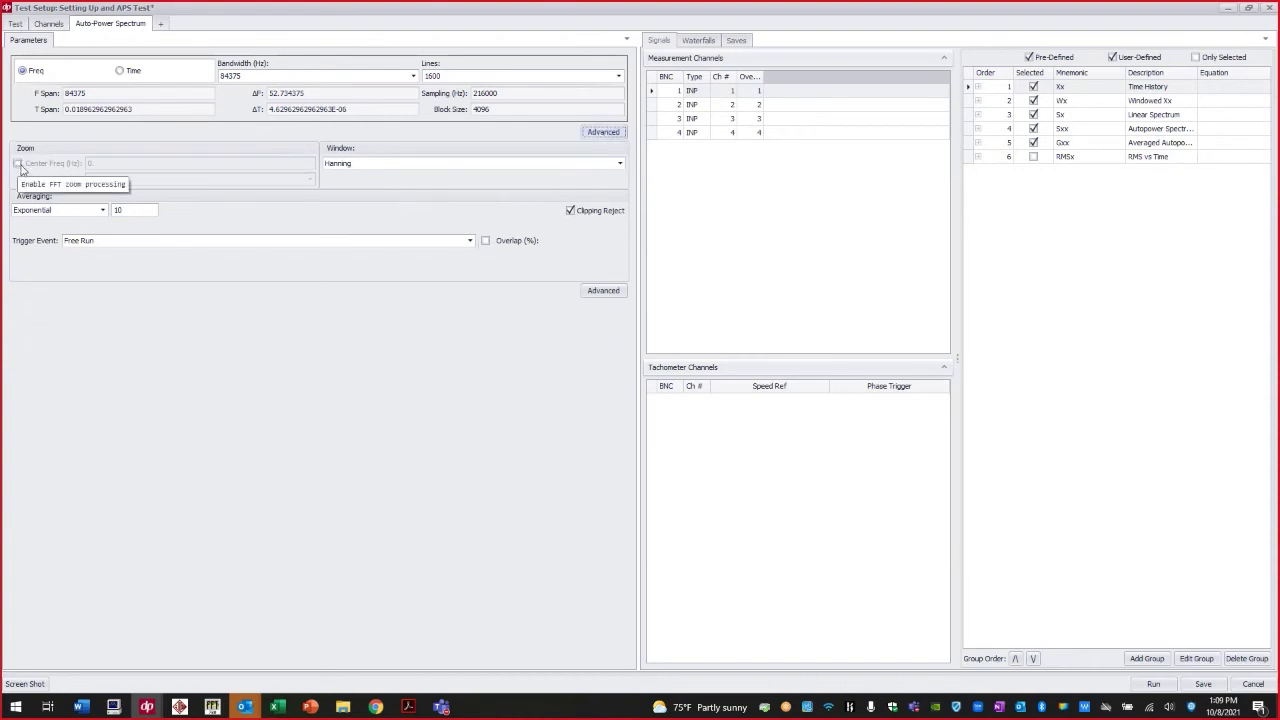
- Try zoom processing with a 50 Hz center frequency and a 67.5 Hz bandwidth, then disable zoom
{"action": "left_click", "coordinate": [18, 164]}
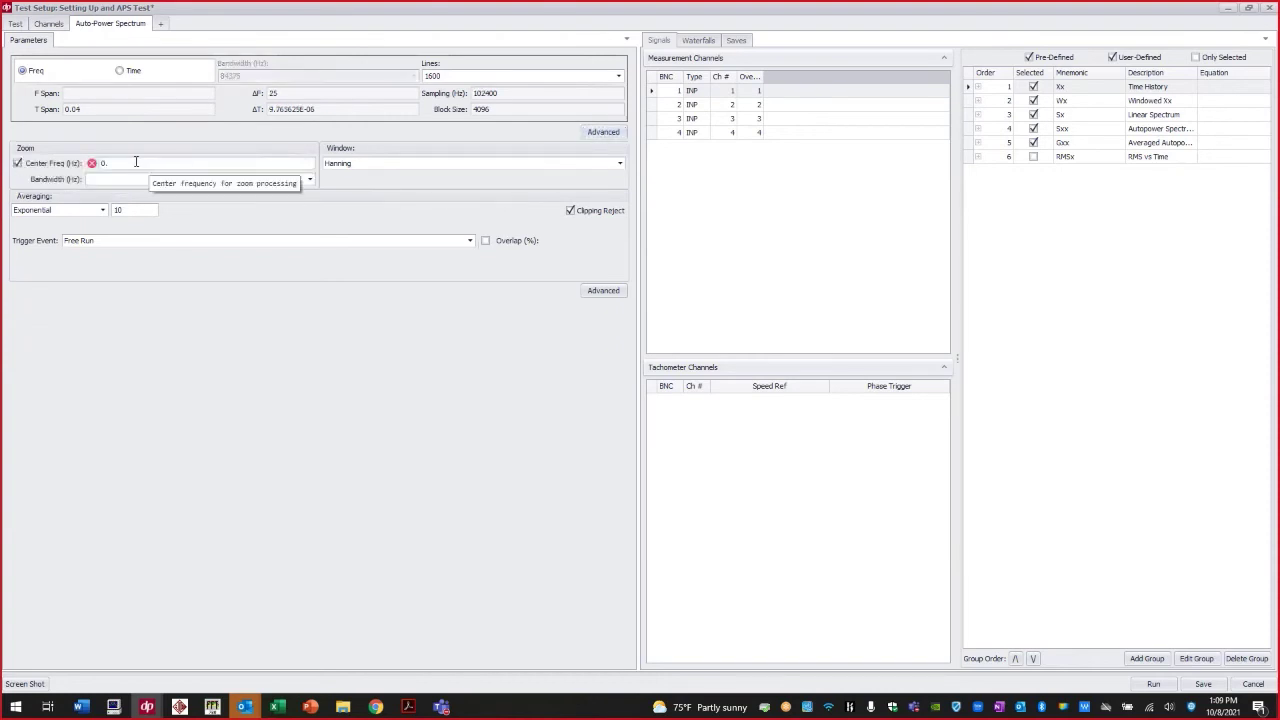
{"action": "double_click", "coordinate": [122, 163]}
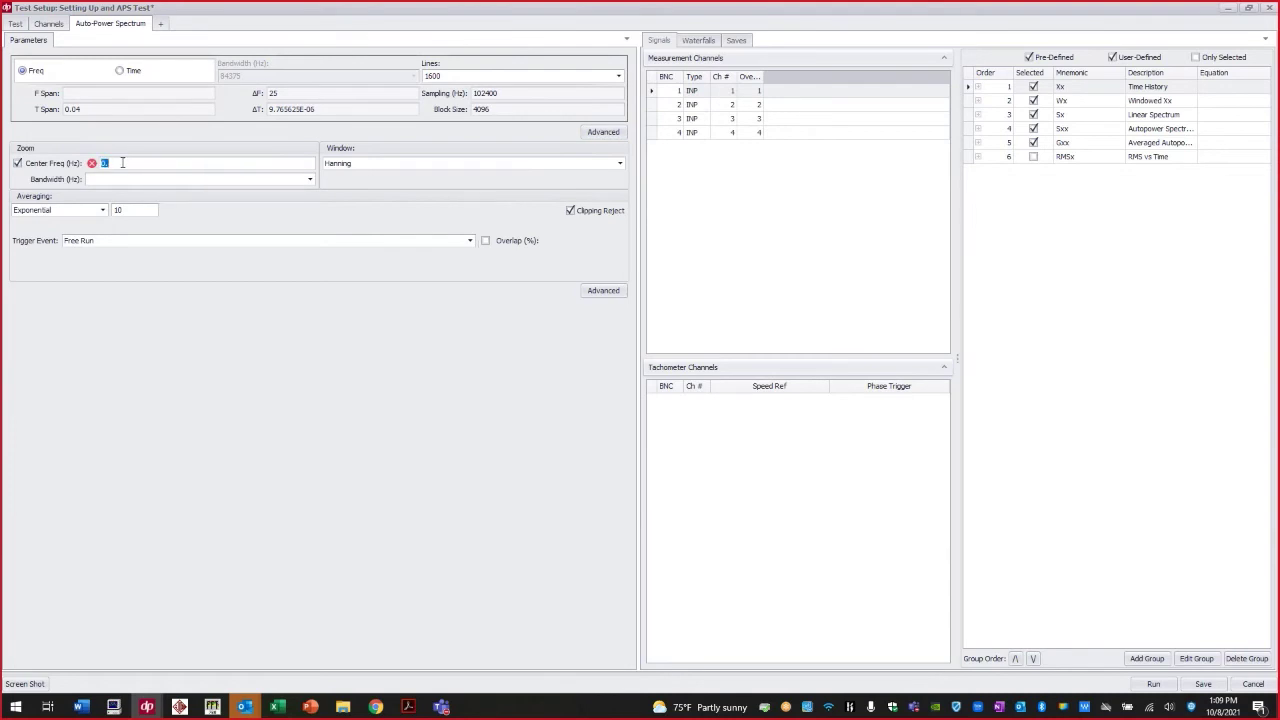
{"action": "type", "text": "50"}
{"action": "left_click", "coordinate": [122, 179]}
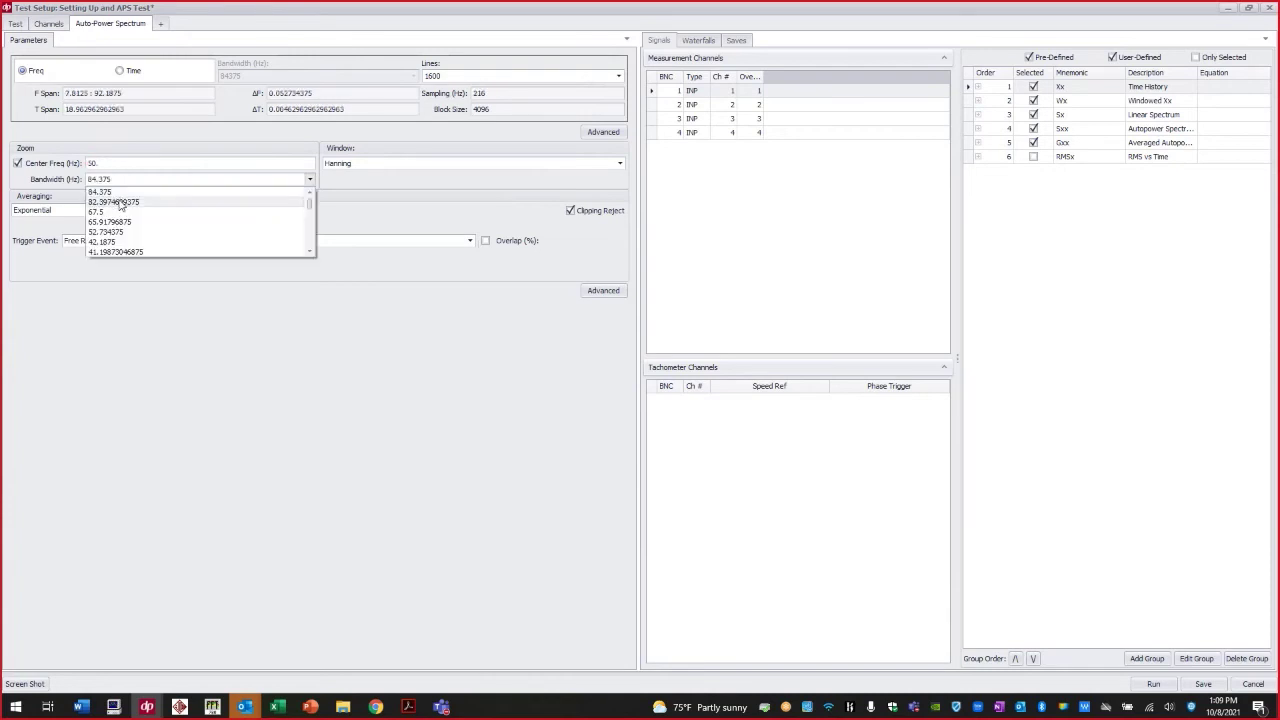
{"action": "left_click", "coordinate": [120, 212]}
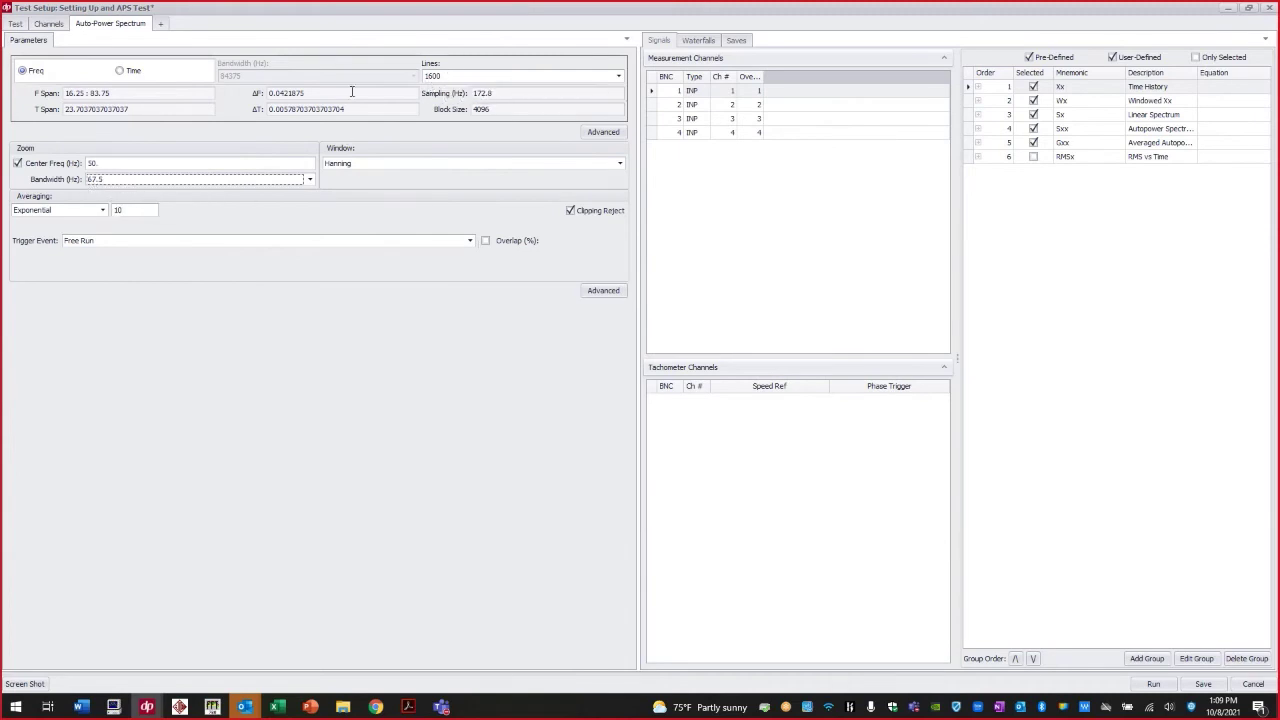
{"action": "left_click_drag", "start_coordinate": [310, 93], "coordinate": [266, 95]}
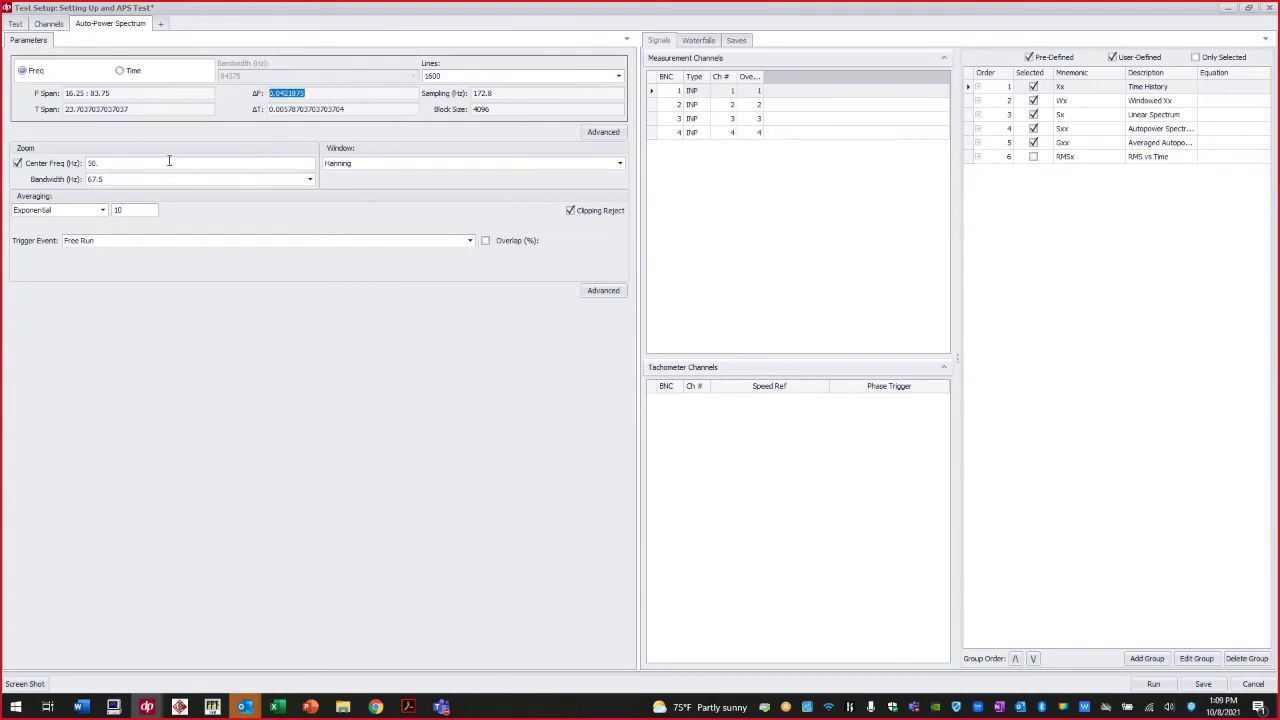
{"action": "left_click", "coordinate": [17, 163]}
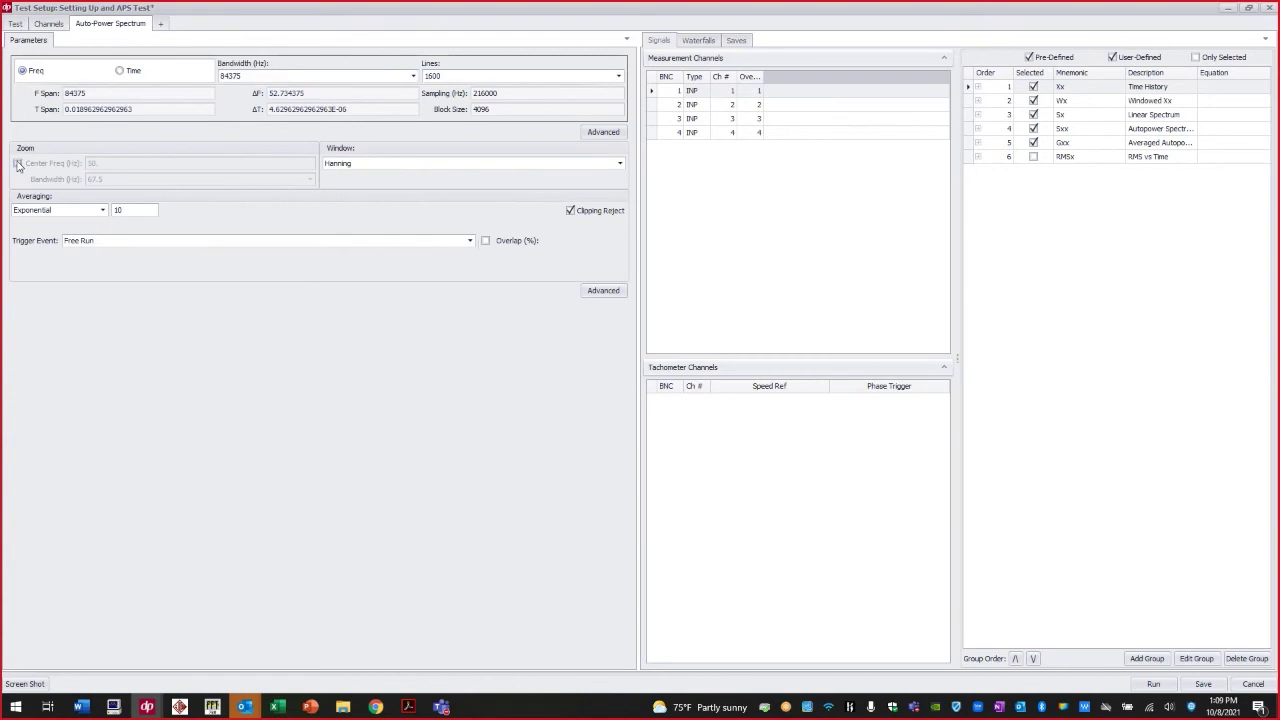
- Look through the available window types and have the window taken from the channel table
{"action": "left_click", "coordinate": [381, 165]}
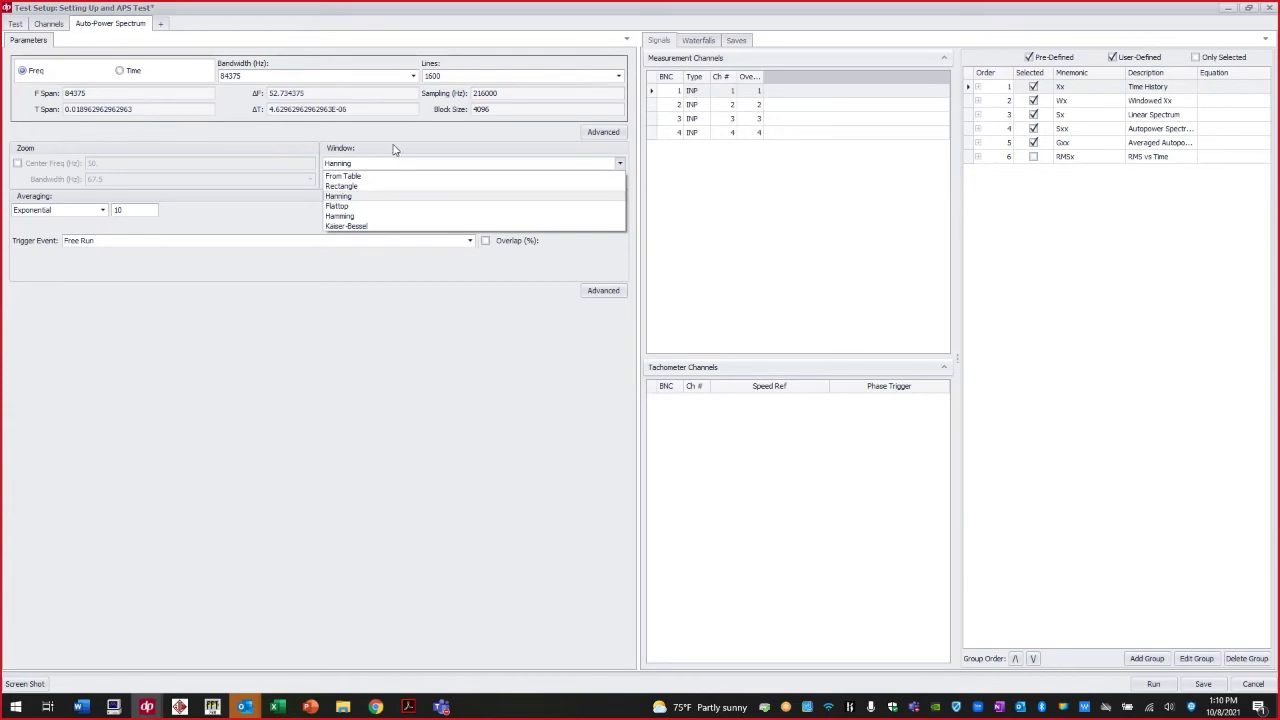
{"action": "left_click", "coordinate": [394, 148]}
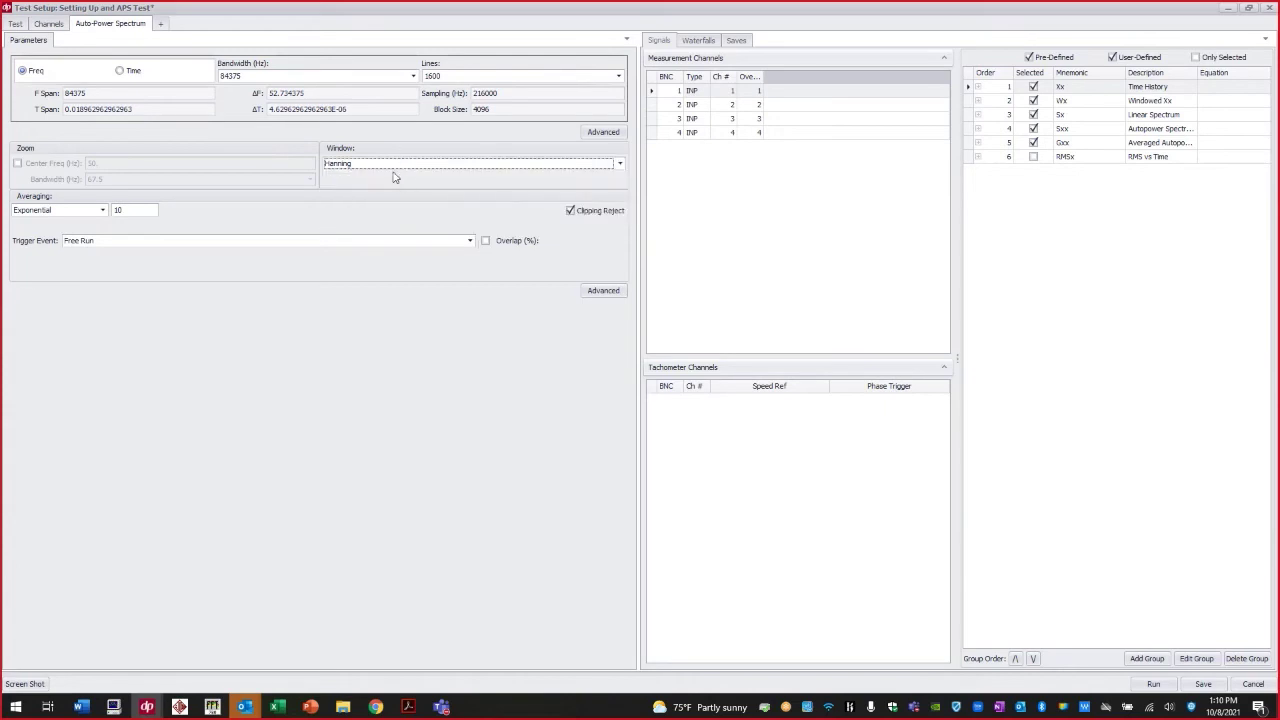
{"action": "left_click", "coordinate": [394, 165]}
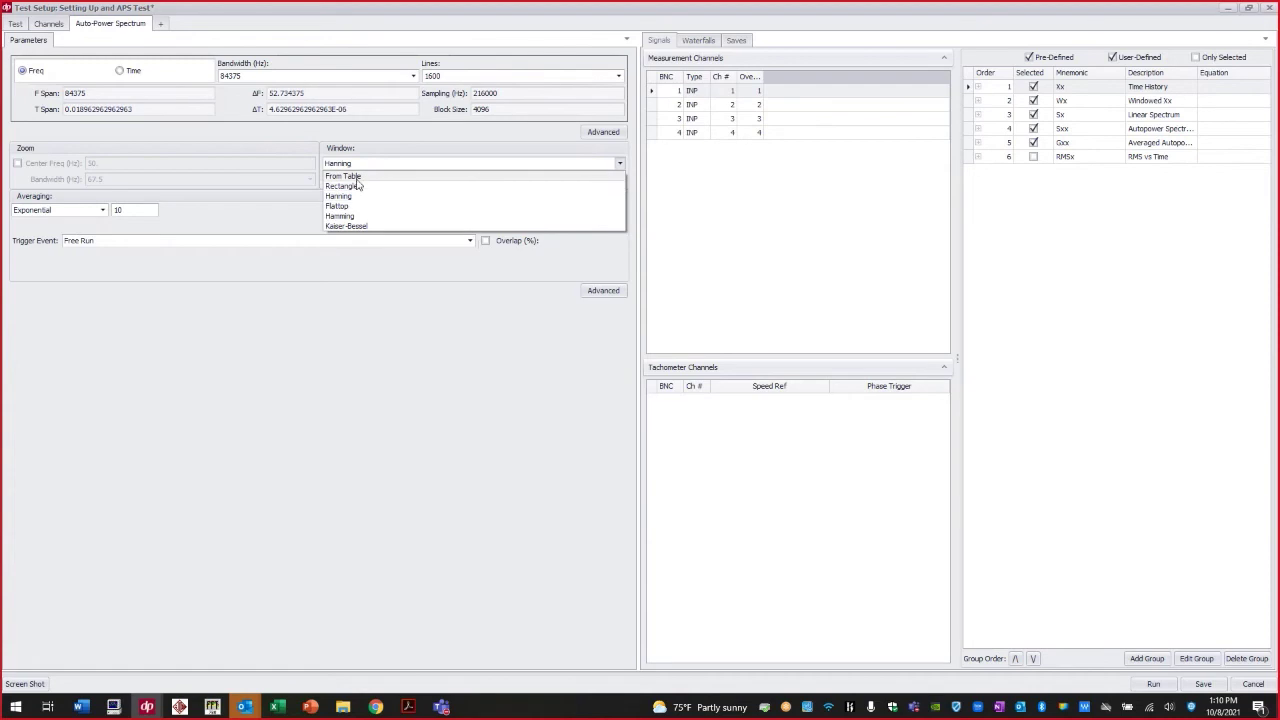
{"action": "left_click", "coordinate": [357, 178]}
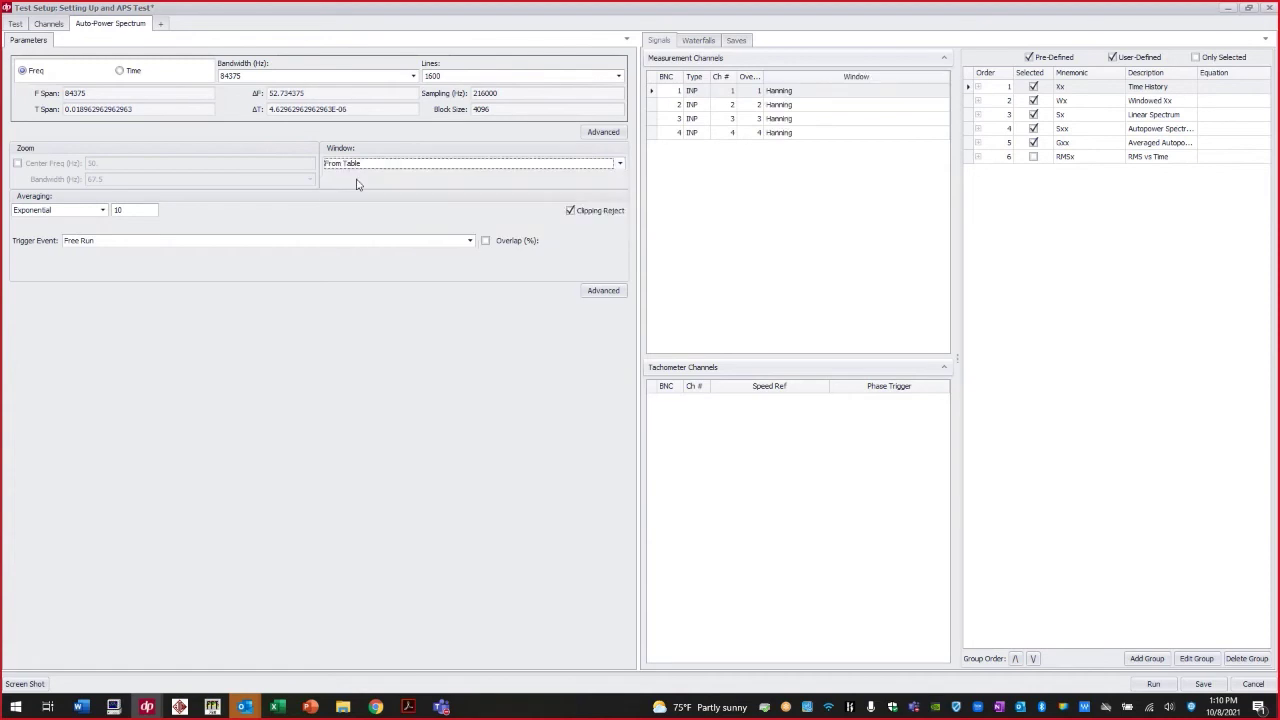
- Try per-channel windows with Flattop on channel 2, Rectangle on channel 3 and Hamming on channel 4, and return the overall window to Hanning
{"action": "left_click", "coordinate": [868, 106]}
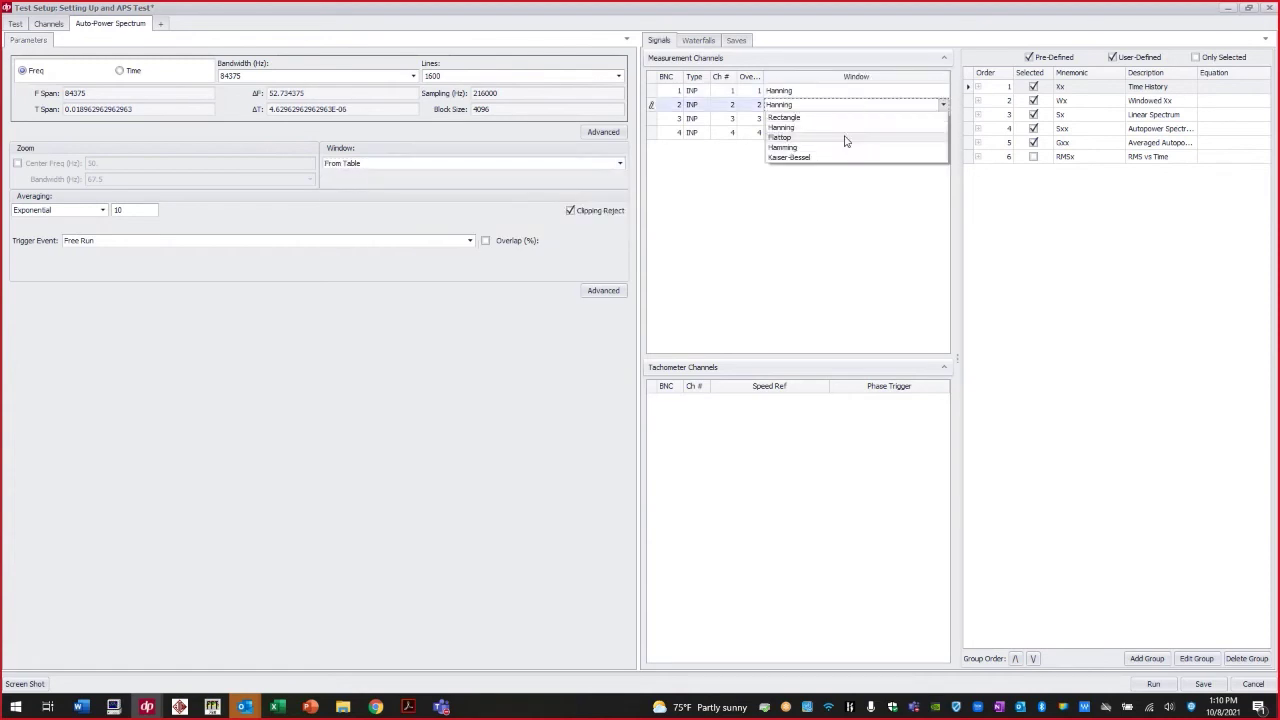
{"action": "left_click", "coordinate": [842, 137]}
{"action": "left_click", "coordinate": [807, 121]}
{"action": "left_click", "coordinate": [803, 131]}
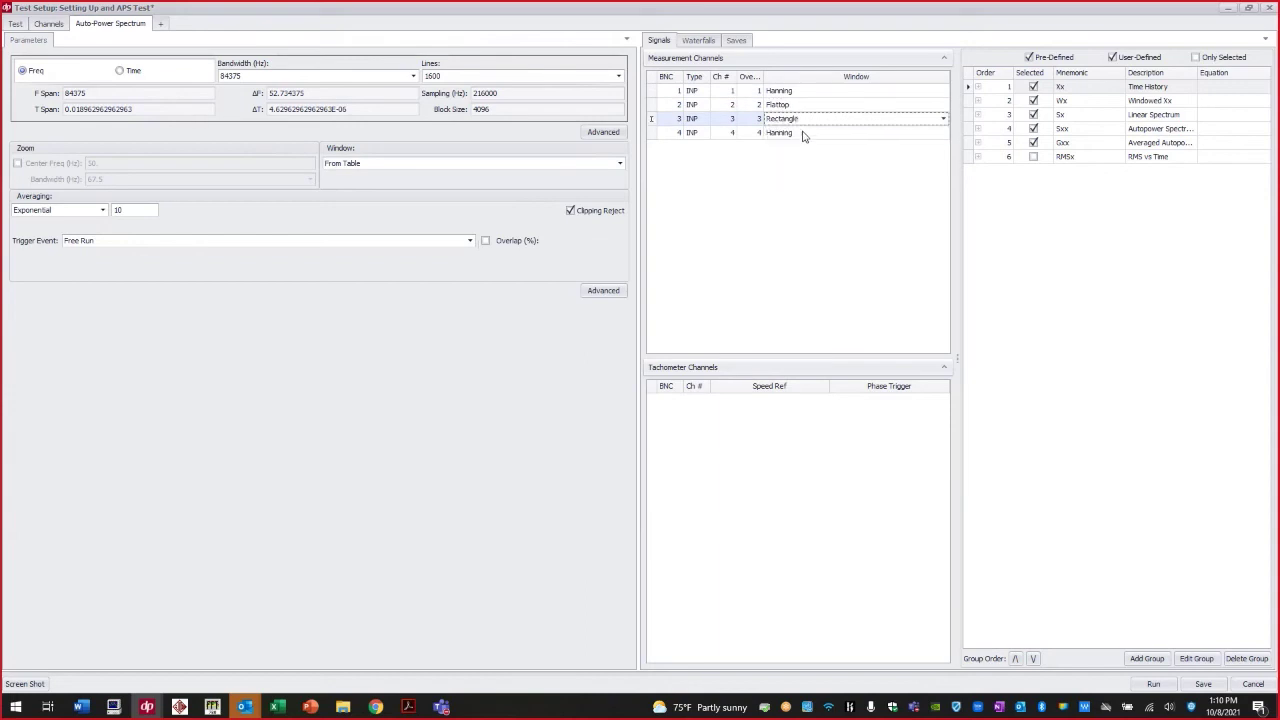
{"action": "left_click", "coordinate": [800, 135]}
{"action": "left_click", "coordinate": [803, 176]}
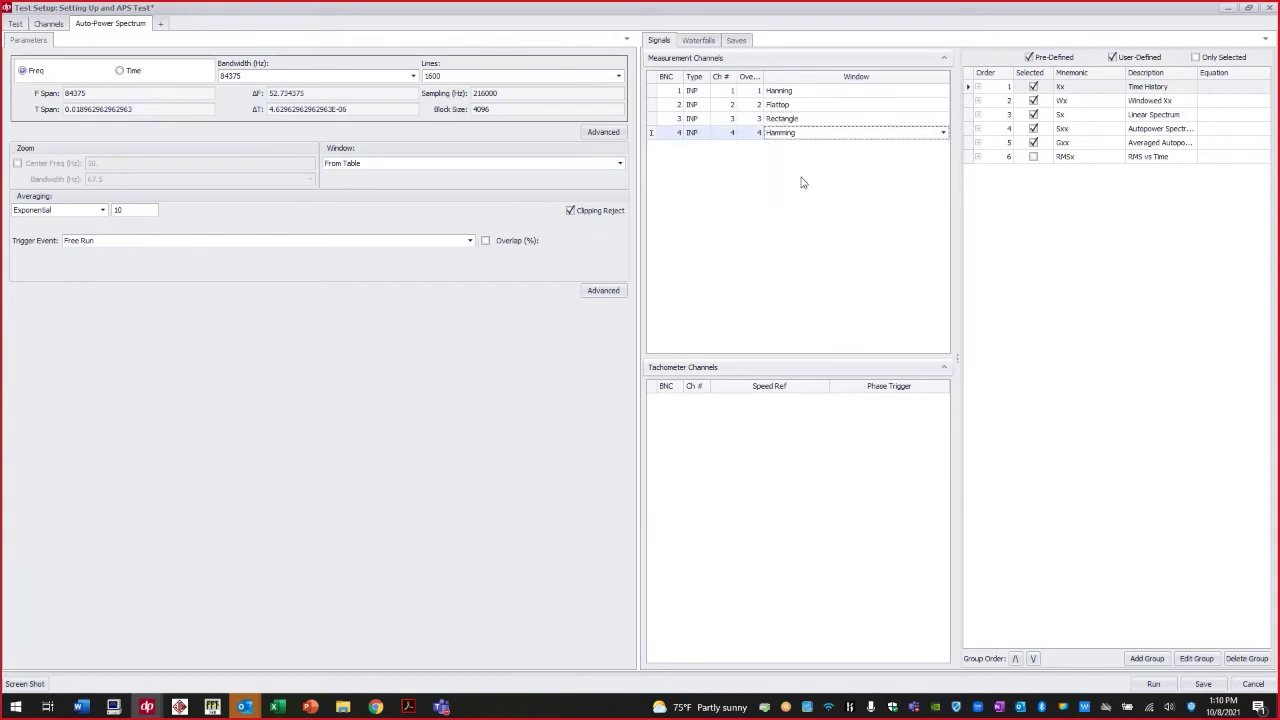
{"action": "left_click", "coordinate": [619, 164]}
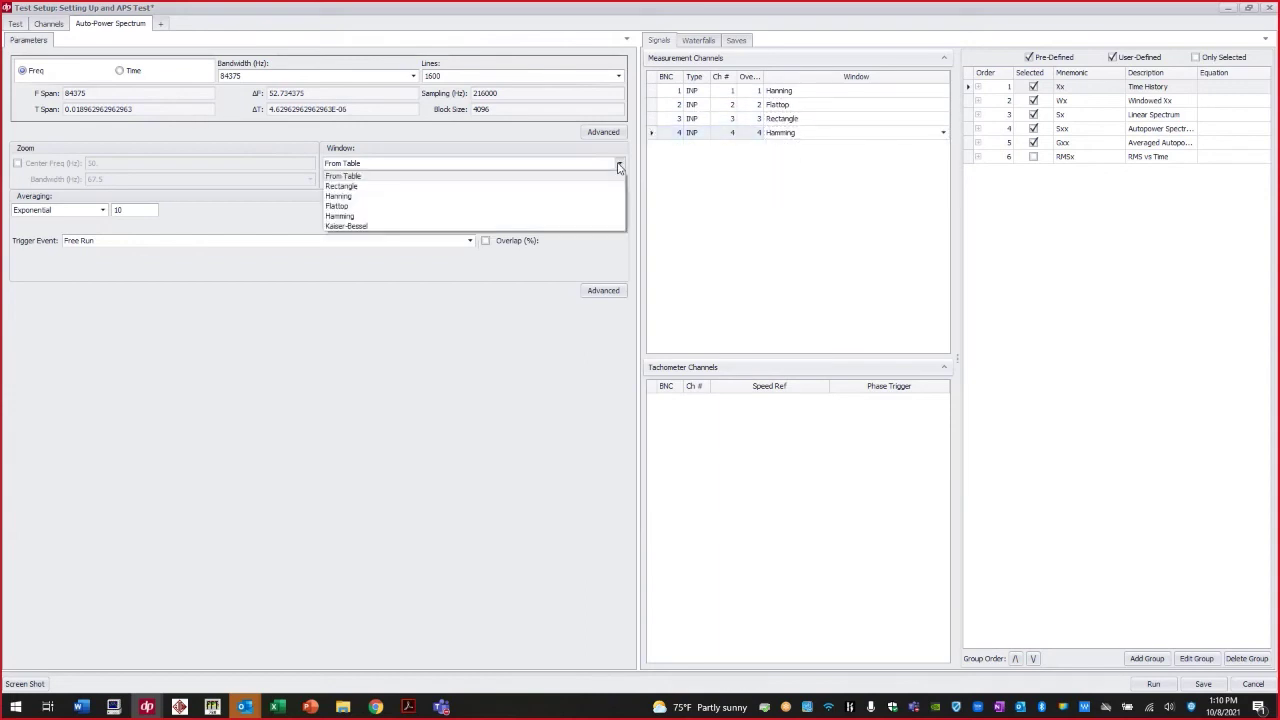
{"action": "left_click", "coordinate": [566, 198]}
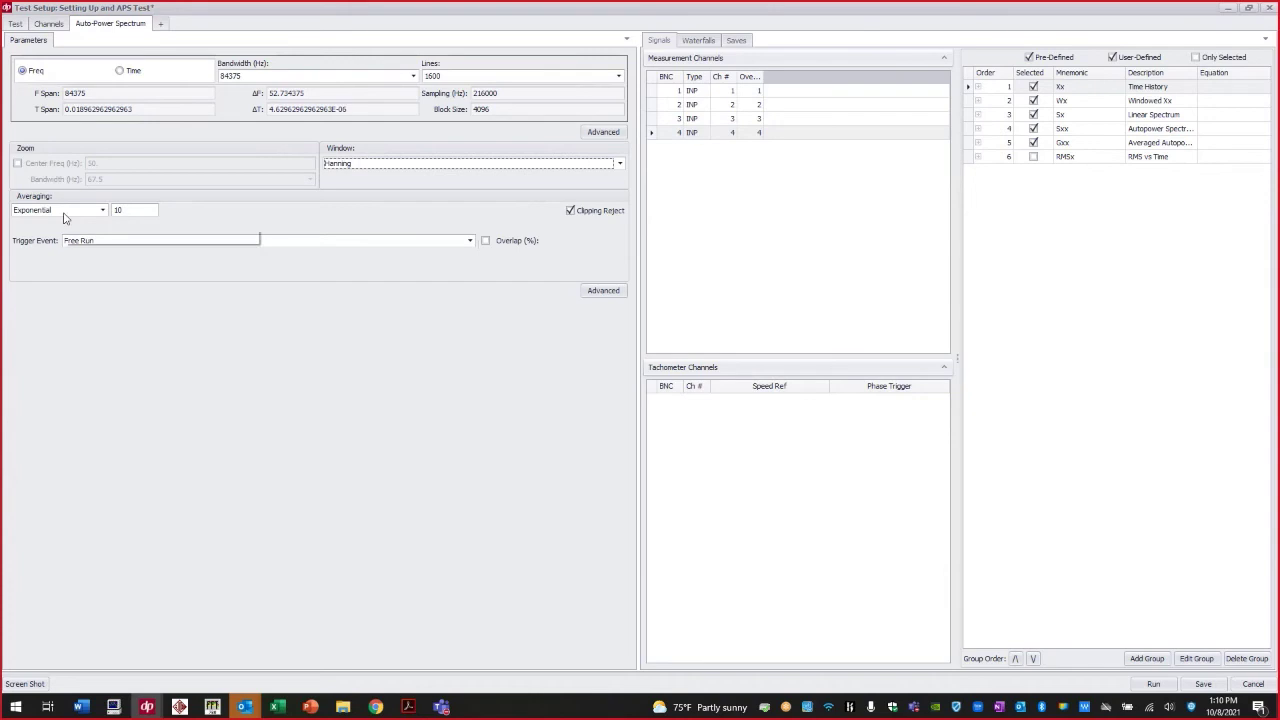
- Try Peak averaging and switch back to Exponential averaging with 10 averages
{"action": "left_click", "coordinate": [104, 212]}
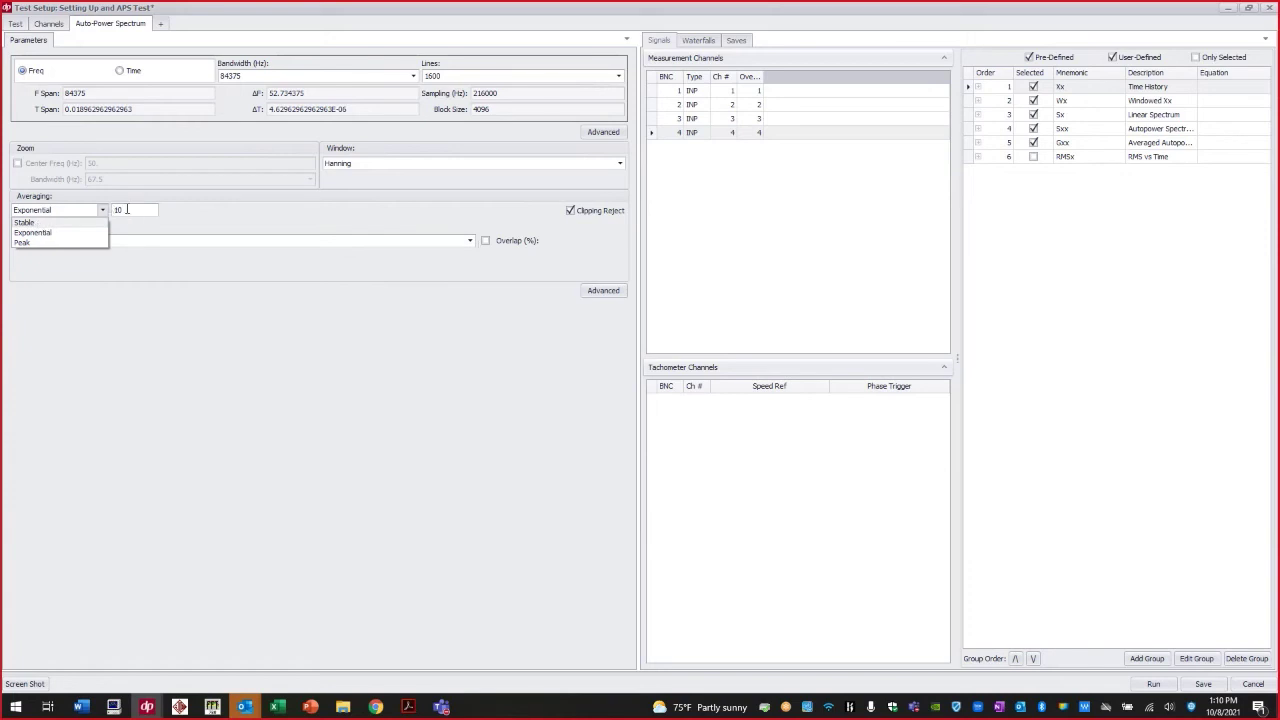
{"action": "left_click", "coordinate": [73, 243]}
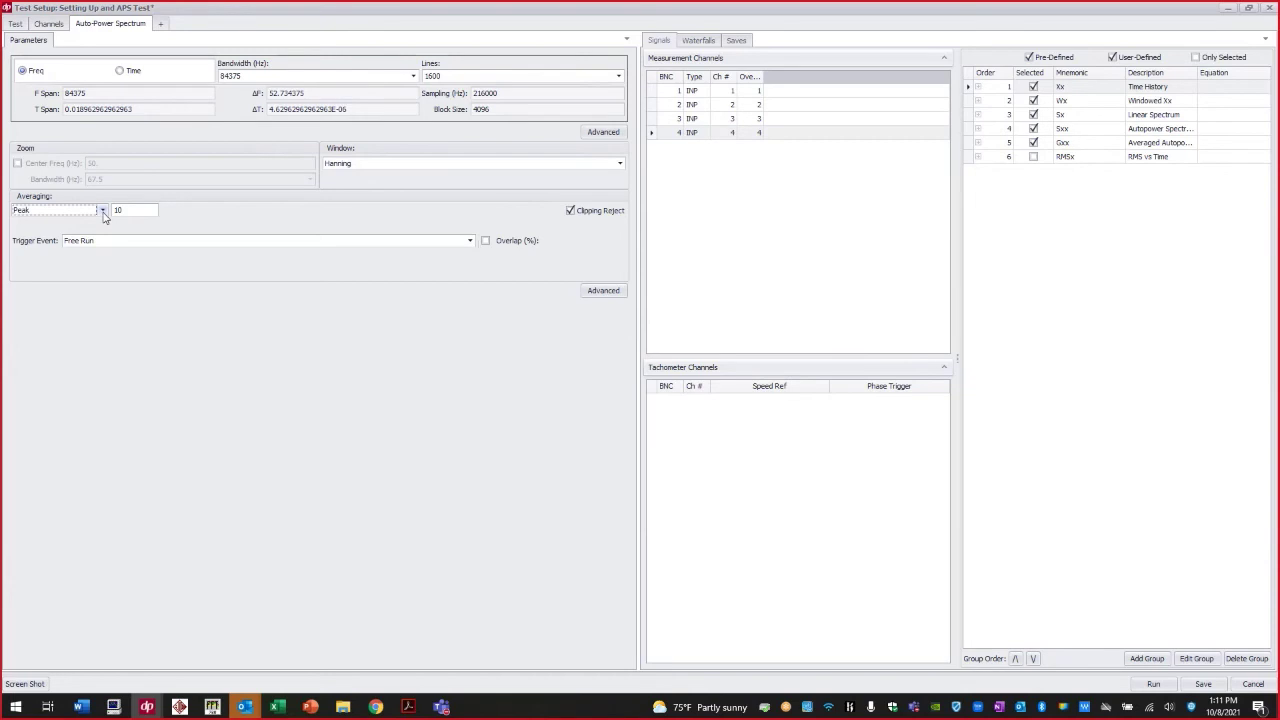
{"action": "left_click", "coordinate": [103, 212]}
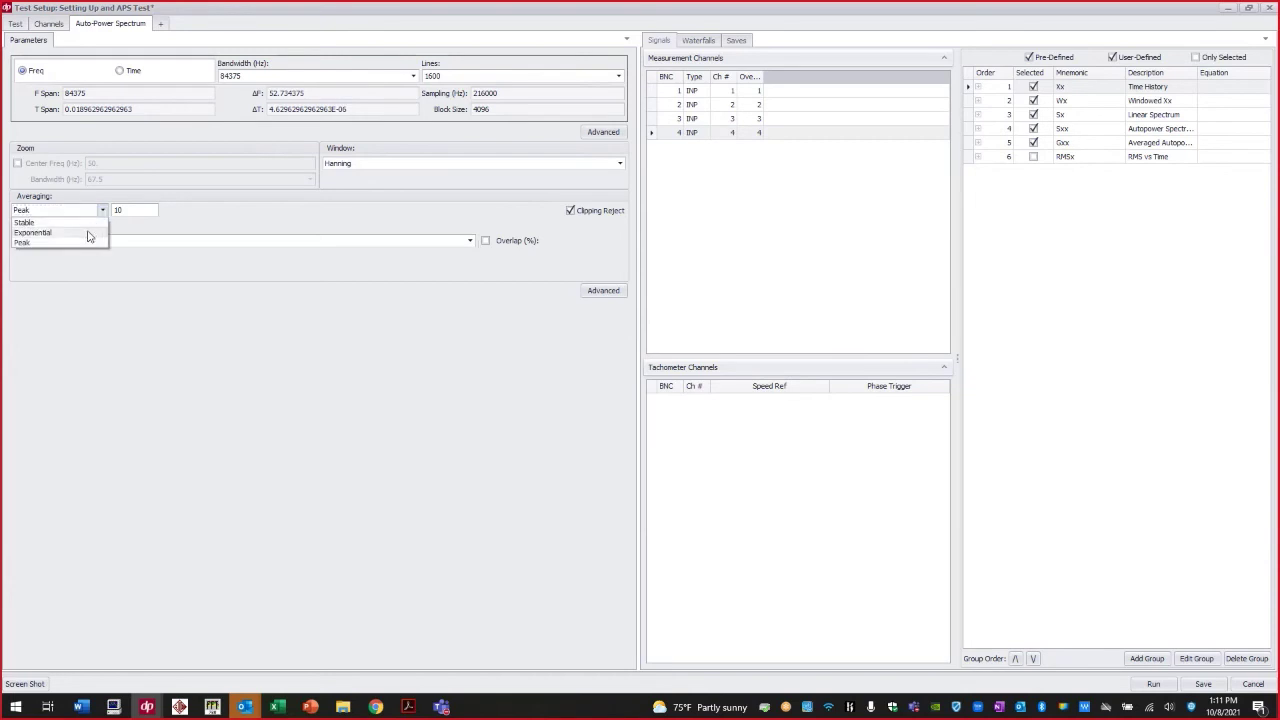
{"action": "left_click", "coordinate": [88, 234]}
{"action": "left_click", "coordinate": [138, 211]}
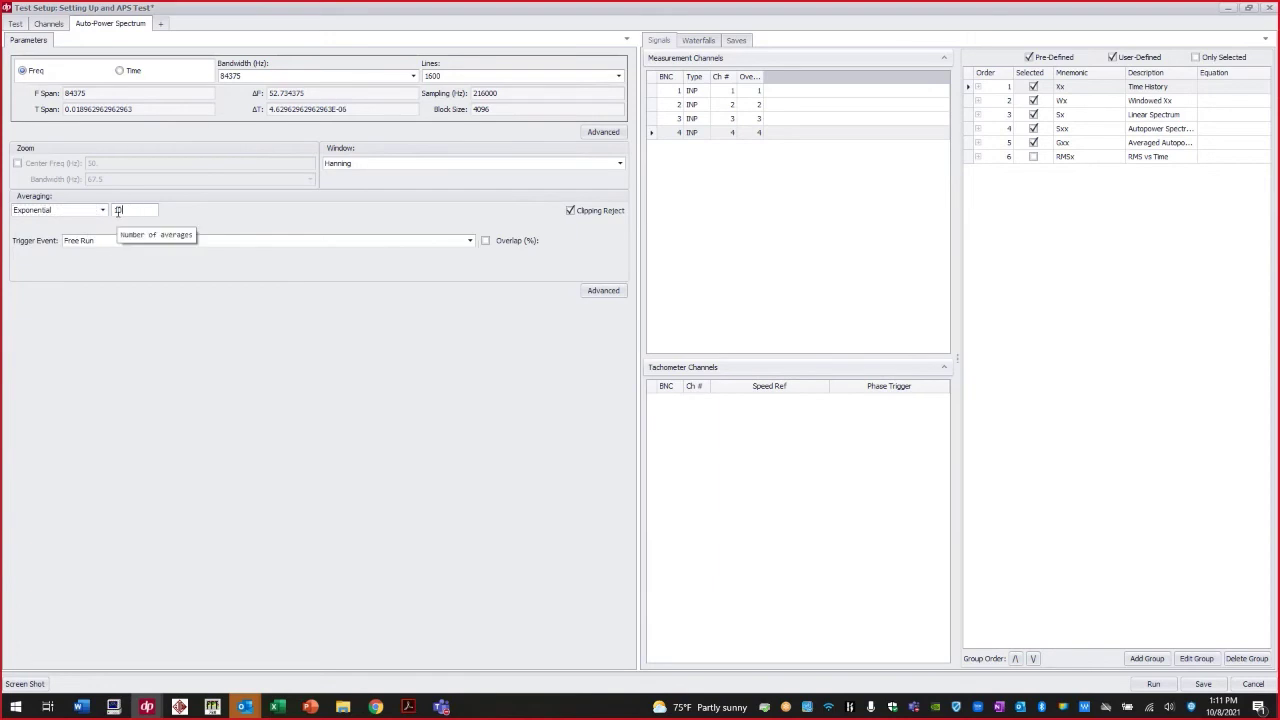
{"action": "type", "text": "0"}
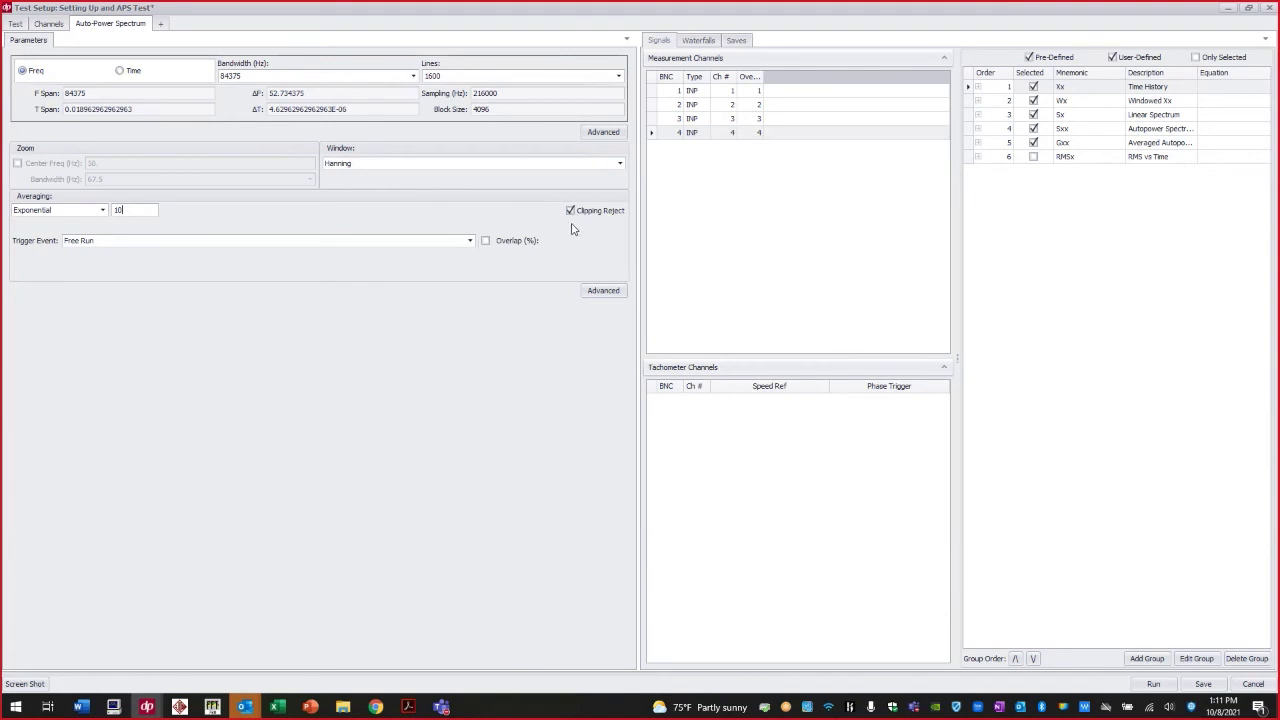
- Revisit the channel setup briefly and toggle clipping rejection off and on again for the auto-power spectrum
{"action": "left_click", "coordinate": [46, 27]}
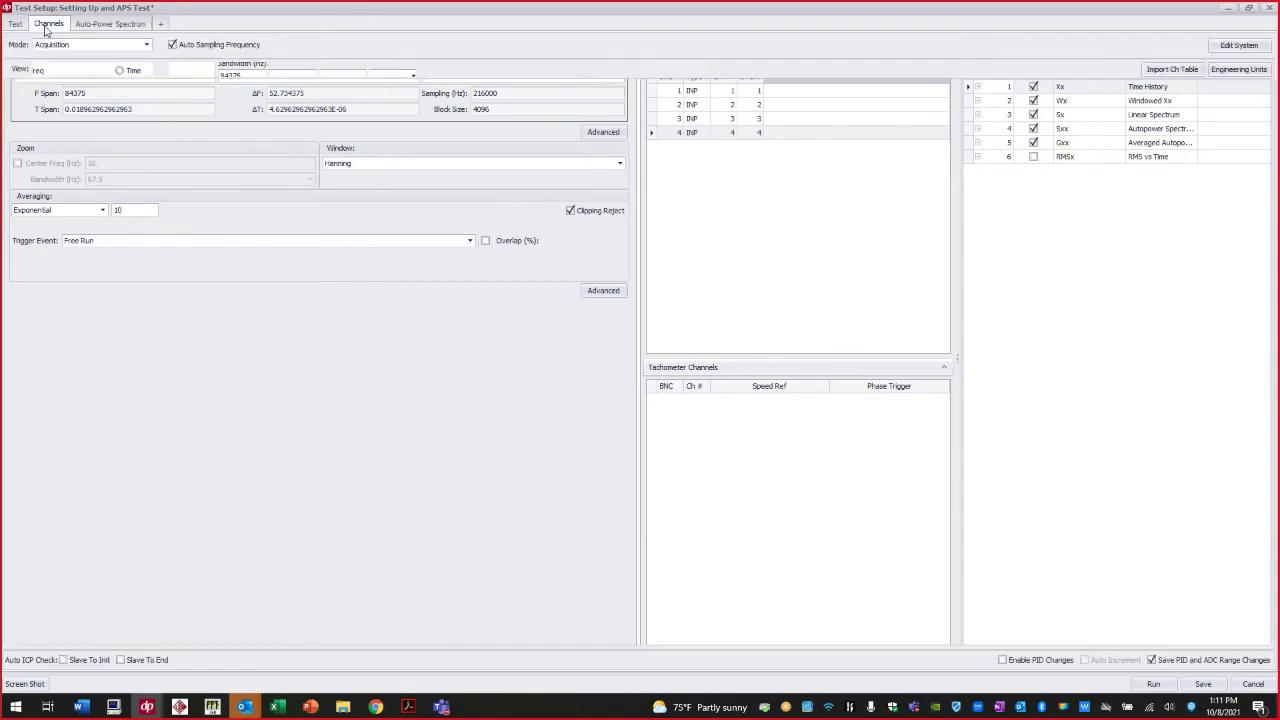
{"action": "left_click", "coordinate": [112, 21]}
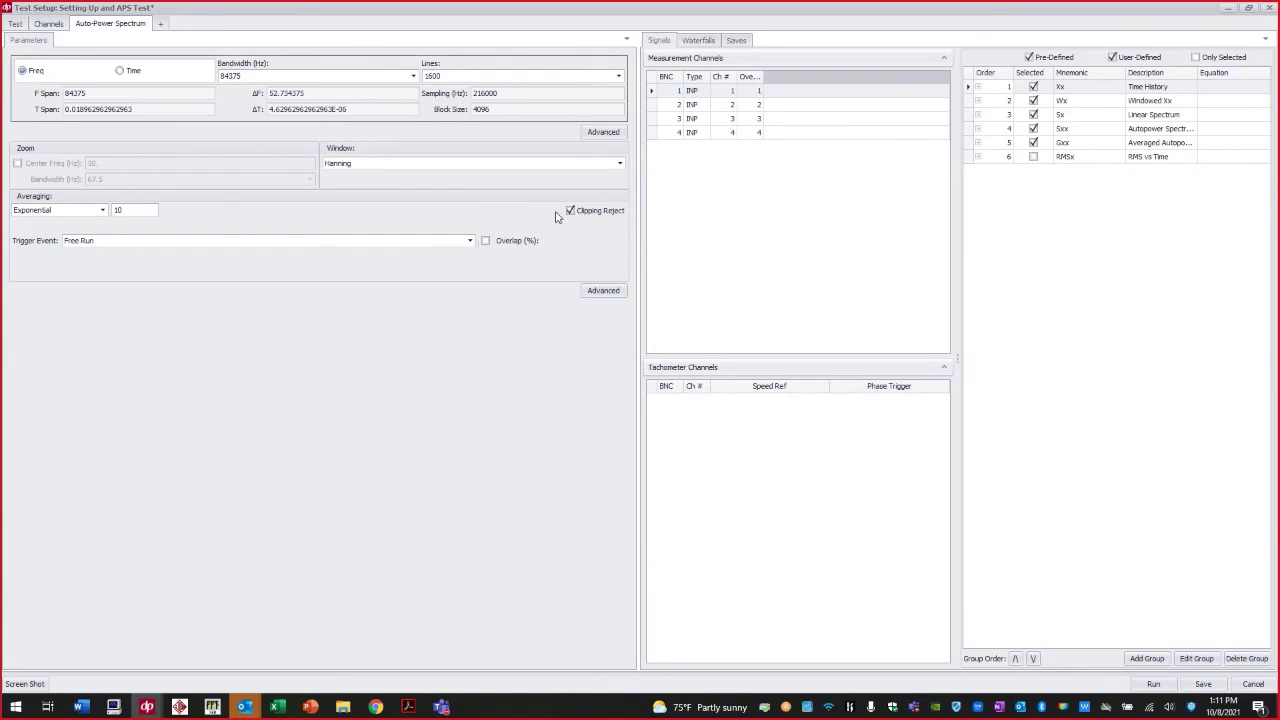
{"action": "left_click", "coordinate": [571, 214]}
{"action": "left_click", "coordinate": [570, 212]}
- Set the trigger event to Input Channel with a delay of -5 Block (%)
{"action": "left_click", "coordinate": [470, 242]}
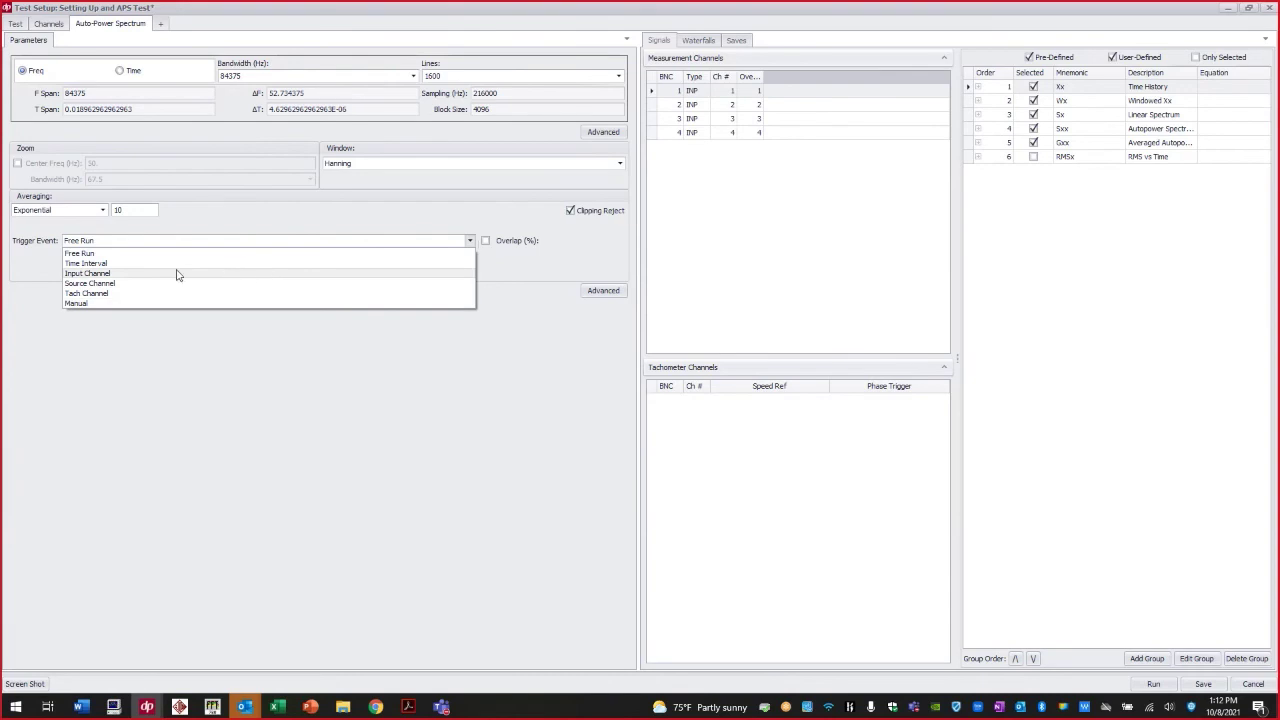
{"action": "left_click", "coordinate": [116, 275]}
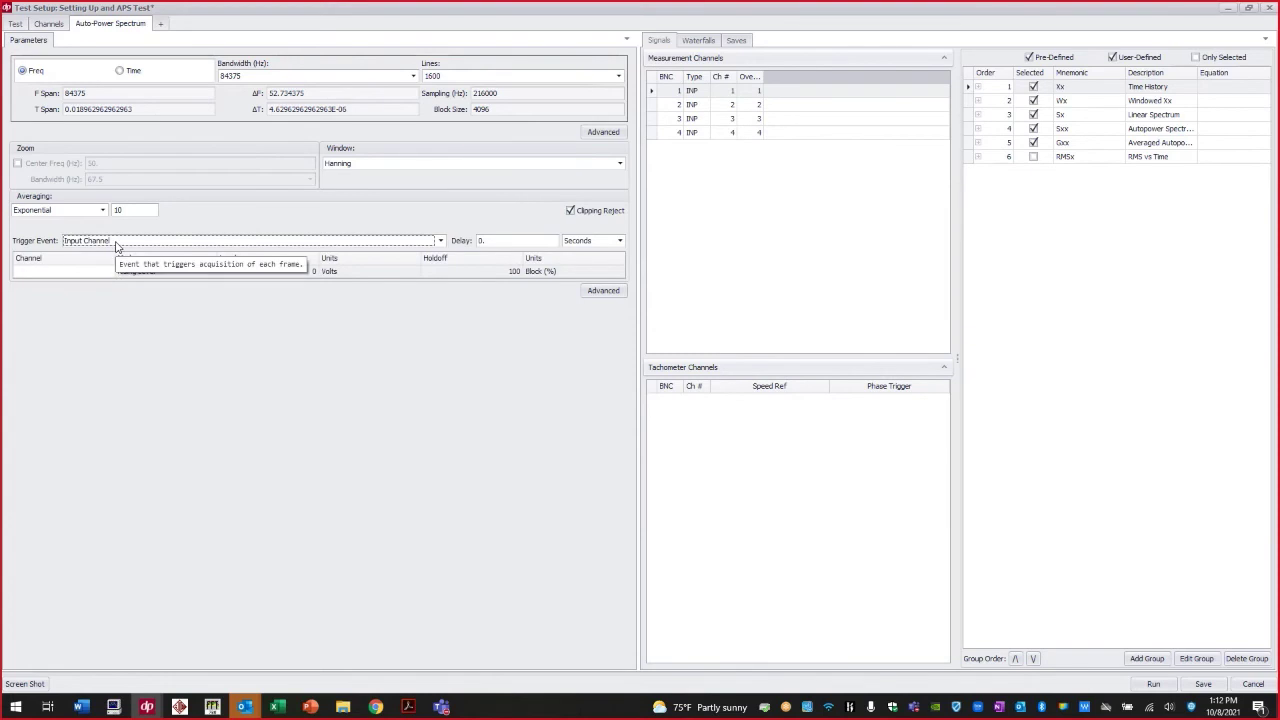
{"action": "left_click", "coordinate": [500, 241]}
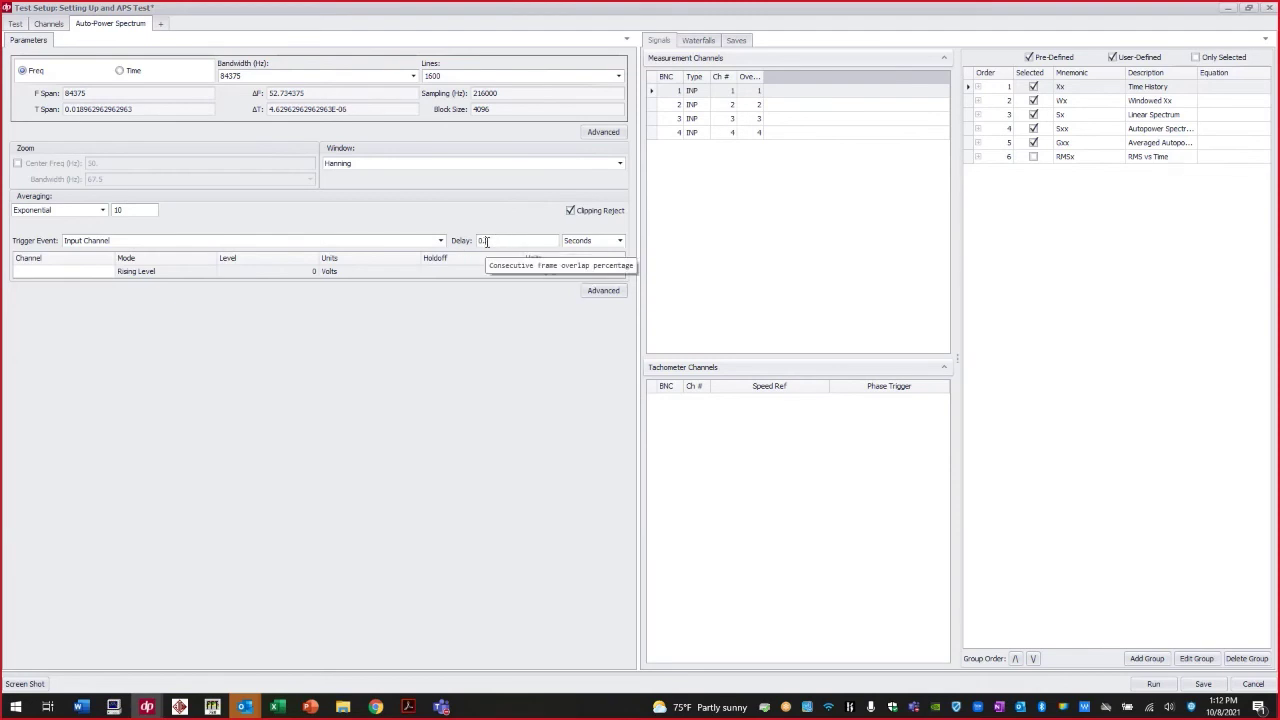
{"action": "left_click_drag", "start_coordinate": [486, 241], "coordinate": [469, 246]}
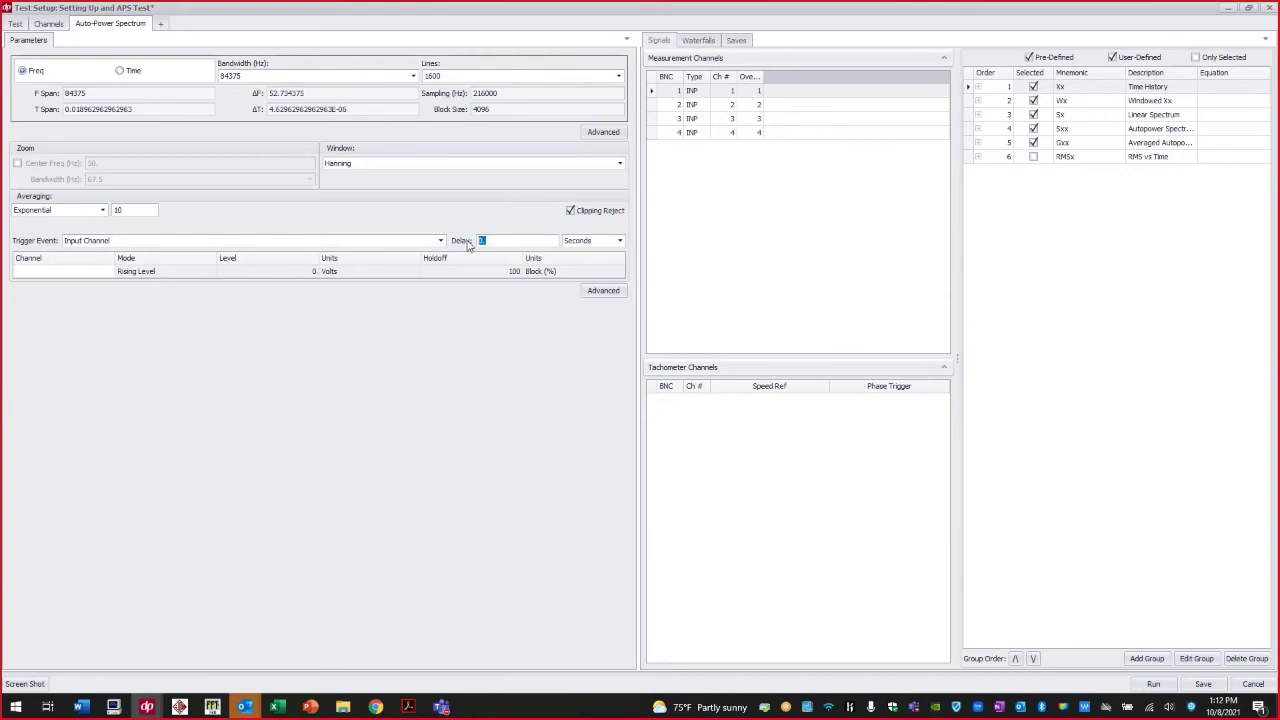
{"action": "type", "text": "5."}
{"action": "left_click", "coordinate": [619, 242]}
{"action": "left_click", "coordinate": [594, 264]}
- Assign input channel INP 1 as the trigger channel and use the Rising Level mode
{"action": "left_click", "coordinate": [81, 276]}
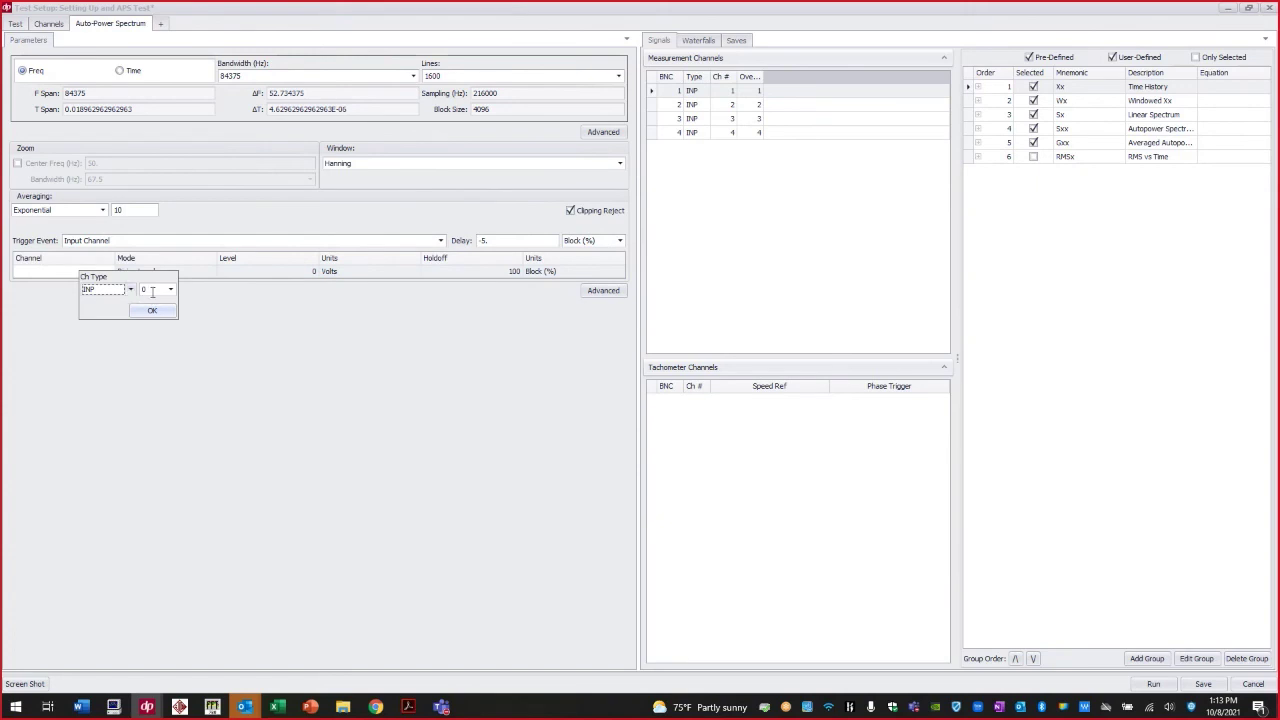
{"action": "left_click", "coordinate": [130, 289]}
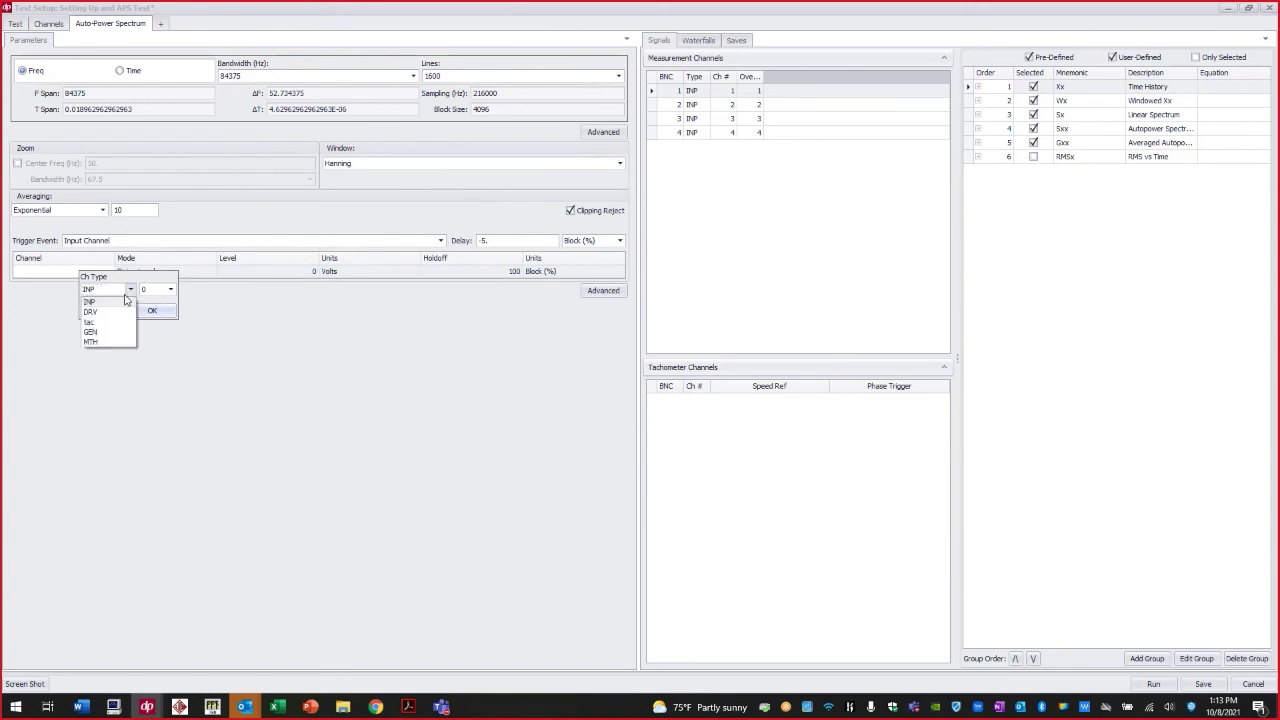
{"action": "left_click", "coordinate": [113, 302]}
{"action": "left_click", "coordinate": [171, 290]}
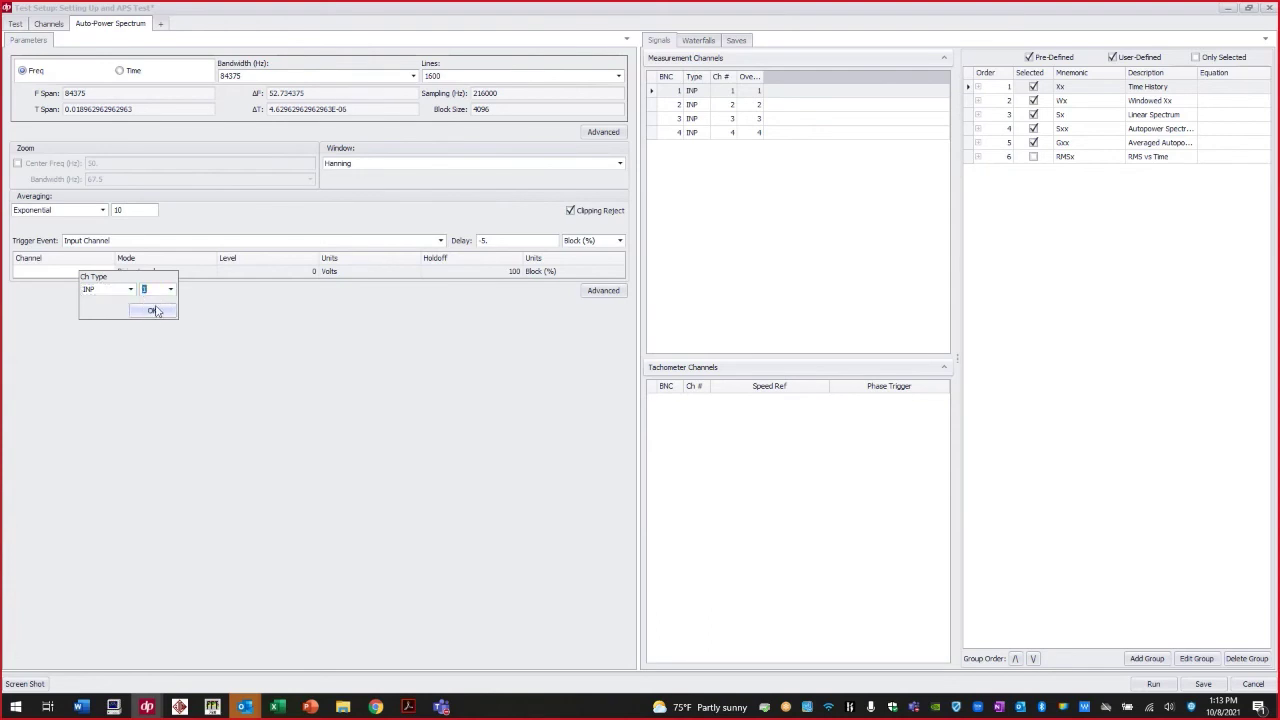
{"action": "left_click", "coordinate": [150, 303]}
{"action": "left_click", "coordinate": [140, 272]}
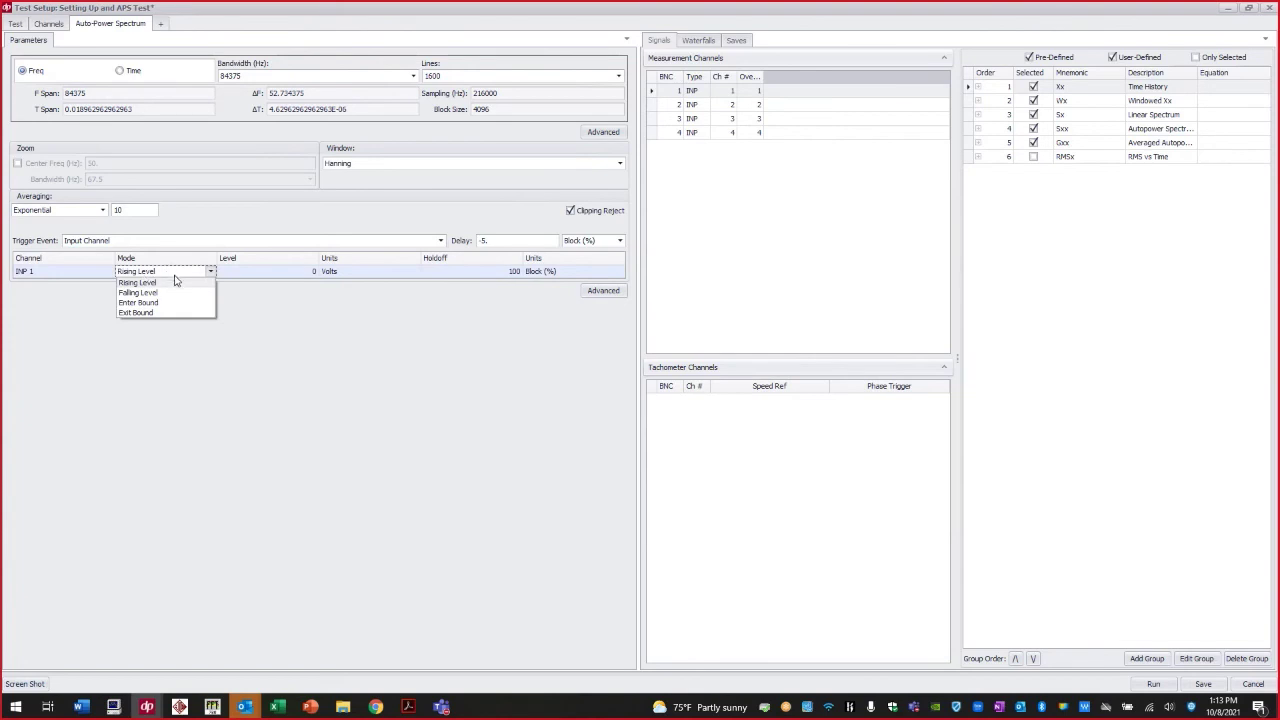
{"action": "left_click", "coordinate": [170, 282]}
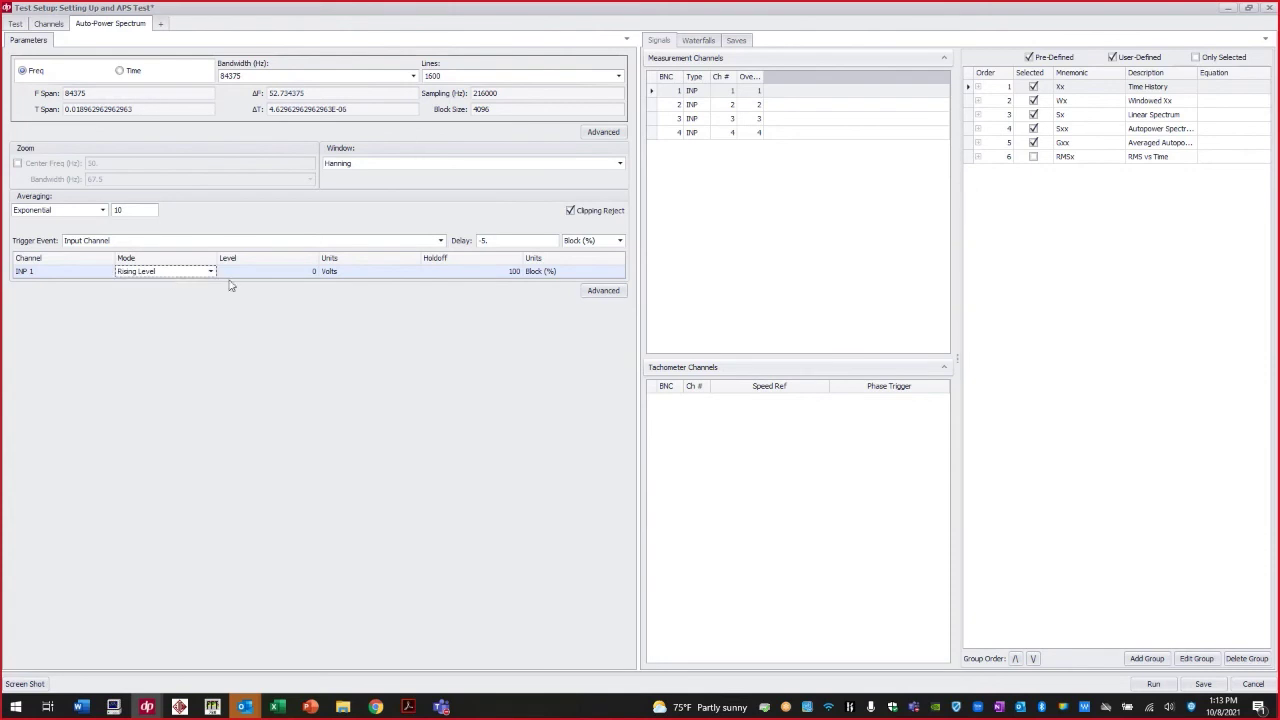
- Set the trigger level of INP 1 to 5 in engineering units, EU (g)
{"action": "left_click", "coordinate": [303, 271]}
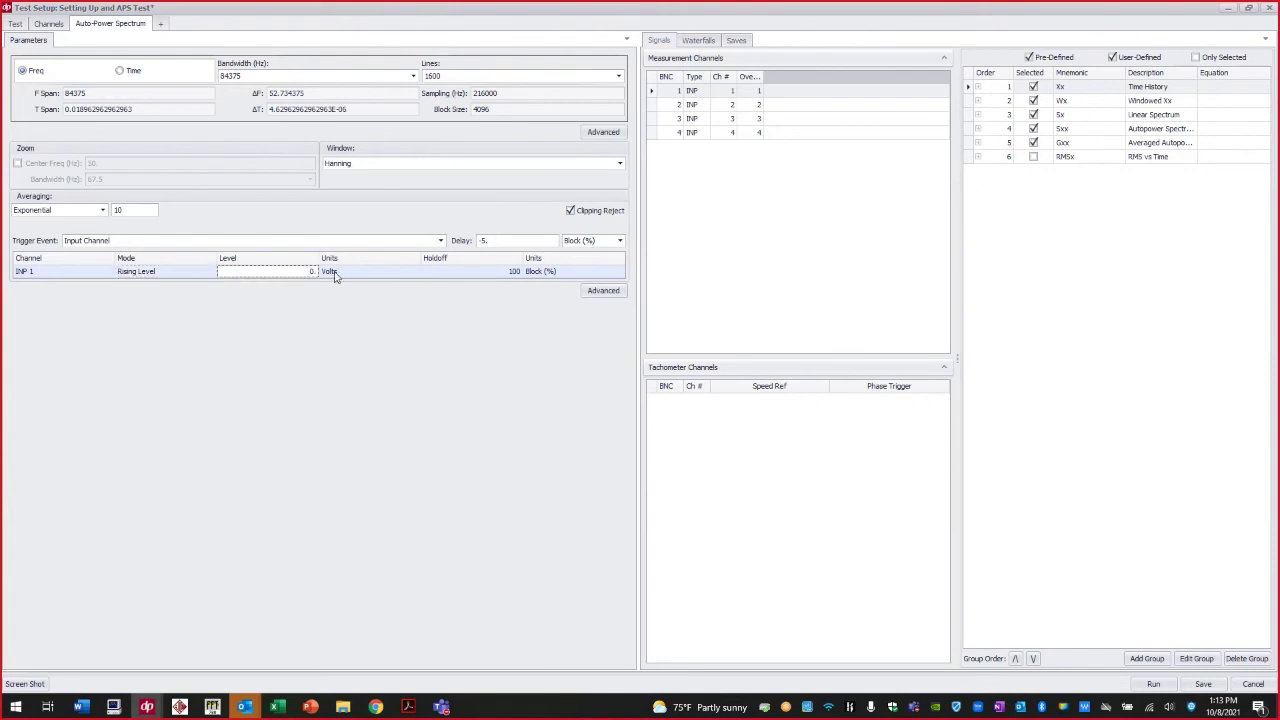
{"action": "double_click", "coordinate": [313, 271]}
{"action": "type", "text": "1"}
{"action": "left_click", "coordinate": [354, 276]}
{"action": "left_click", "coordinate": [368, 276]}
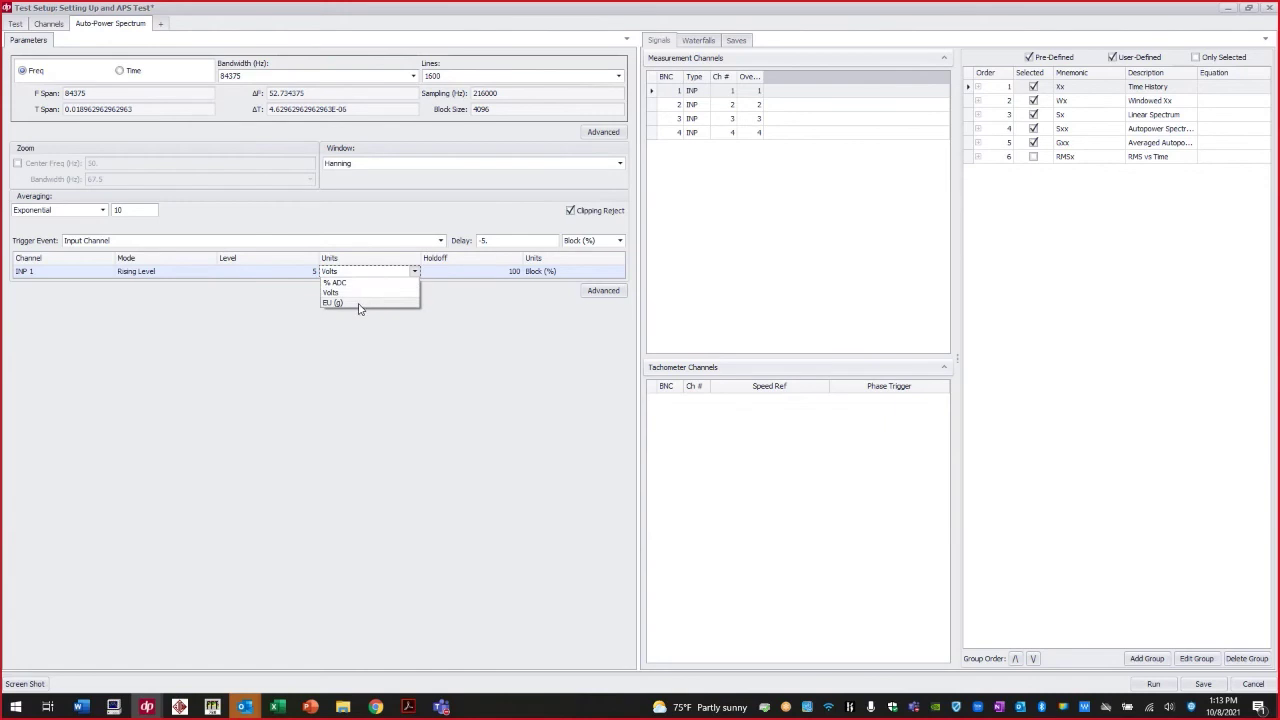
{"action": "left_click", "coordinate": [360, 304]}
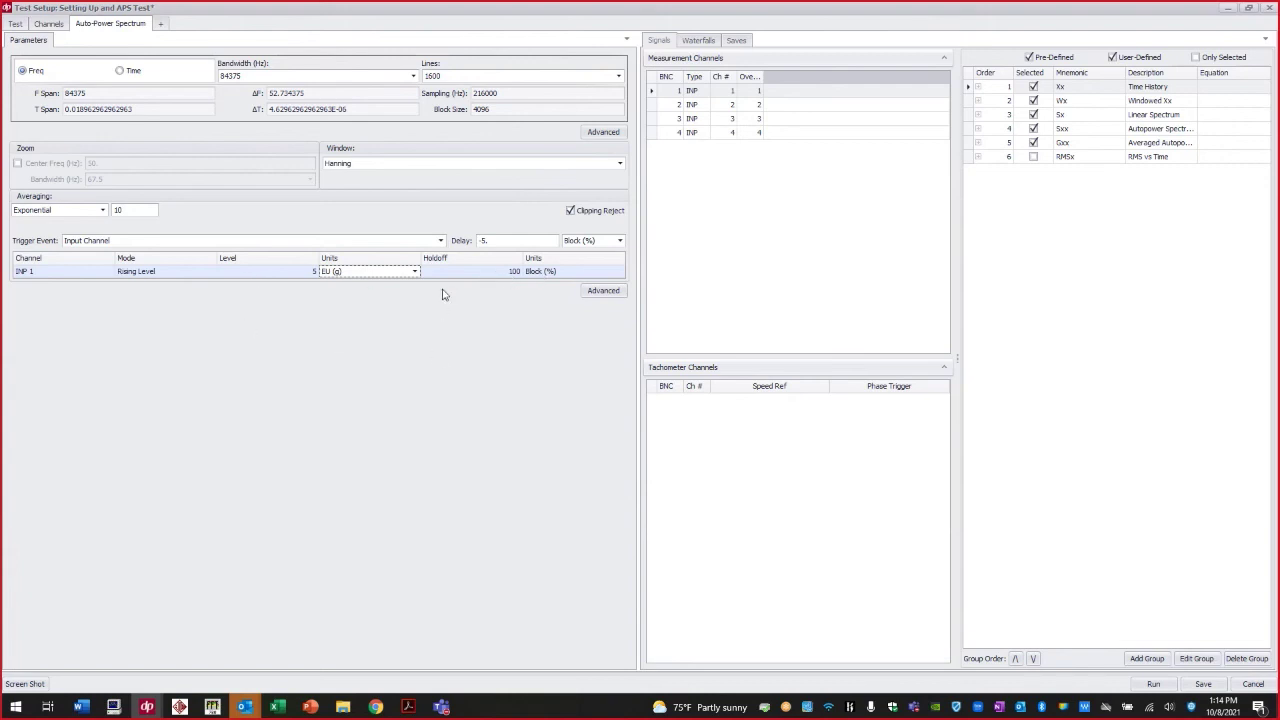
- Review the trigger's holdoff setting and the units available for it
{"action": "left_click", "coordinate": [514, 275]}
{"action": "left_click", "coordinate": [540, 274]}
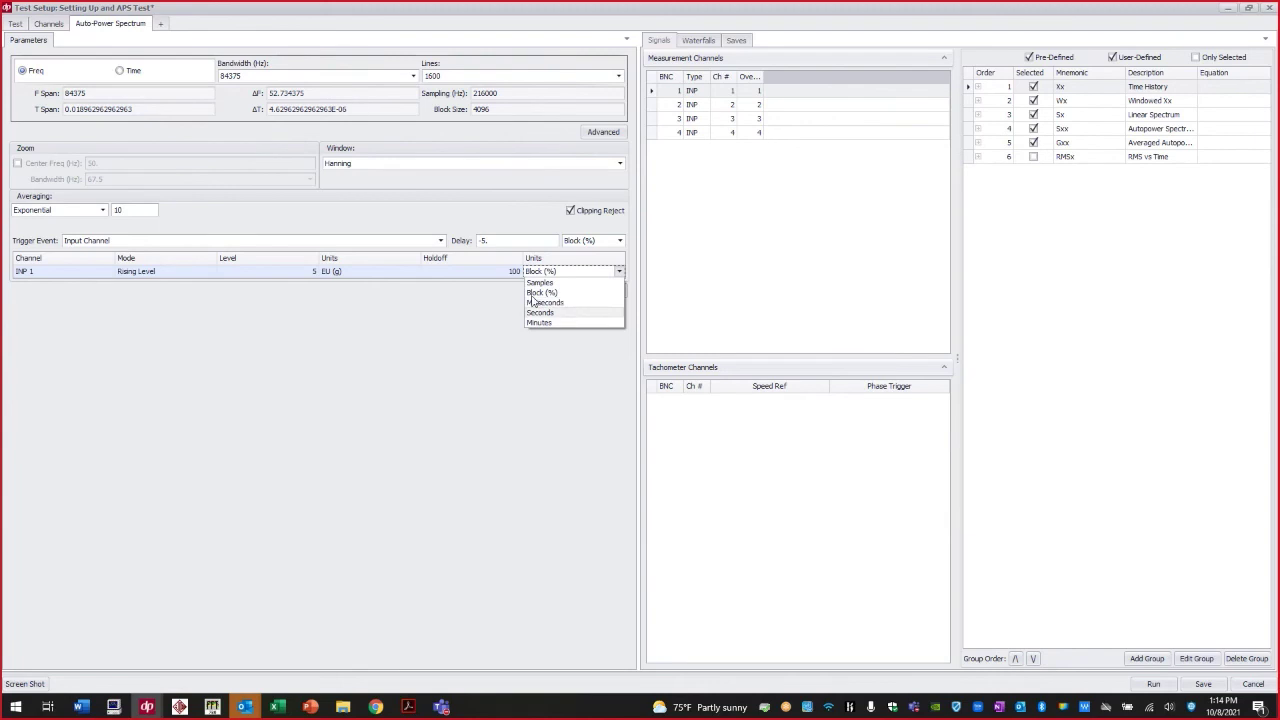
{"action": "left_click", "coordinate": [494, 301]}
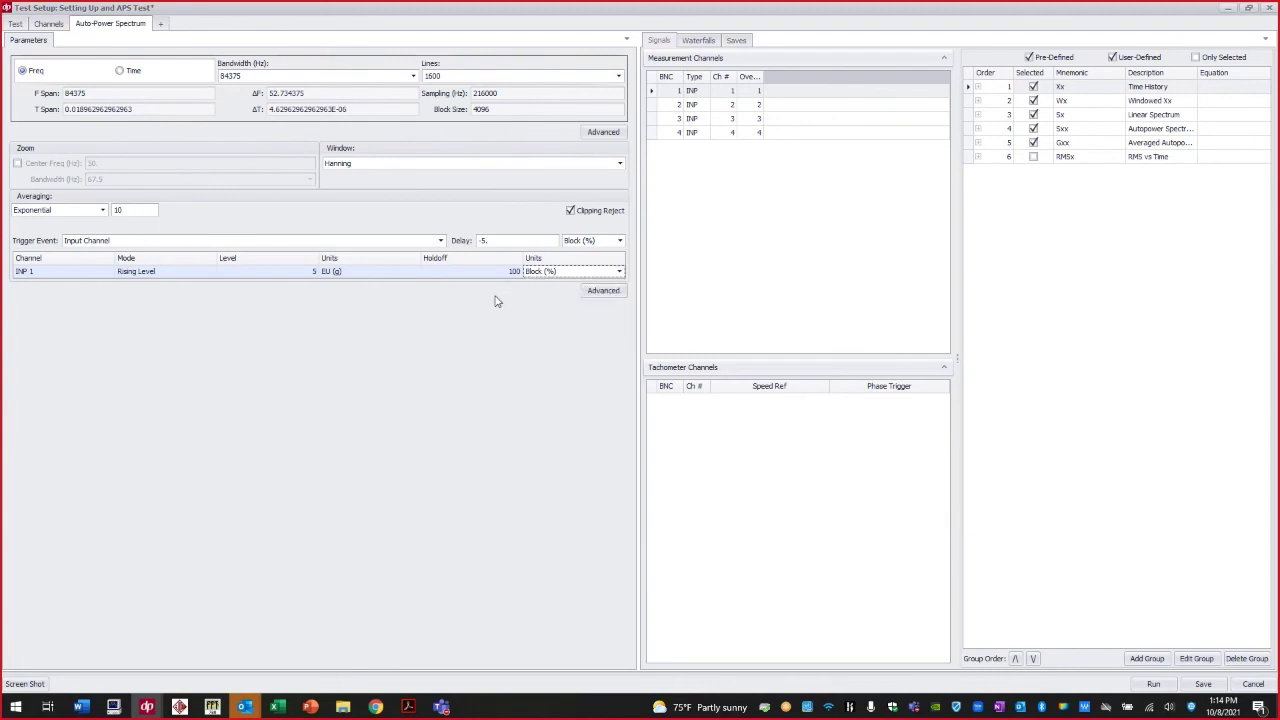
- Show the advanced trigger settings and look through the pacing event options
{"action": "left_click", "coordinate": [603, 291]}
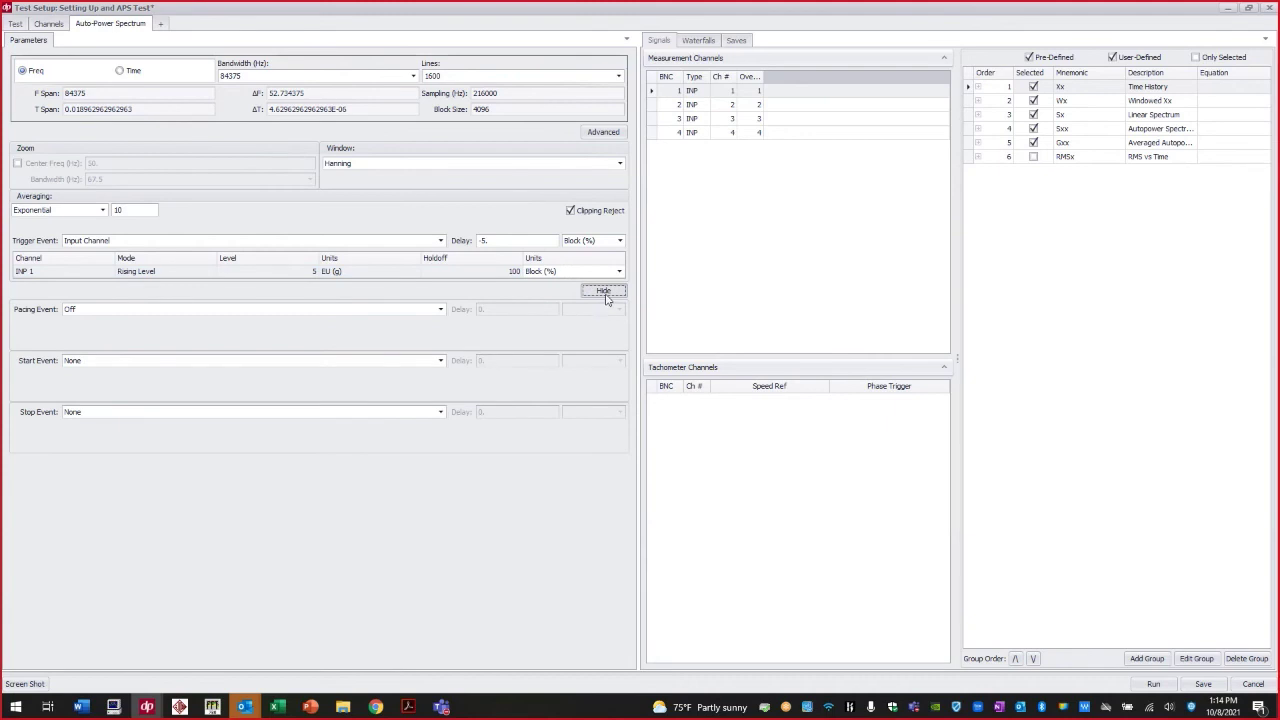
{"action": "left_click", "coordinate": [605, 293]}
{"action": "left_click", "coordinate": [605, 293]}
{"action": "left_click", "coordinate": [441, 312]}
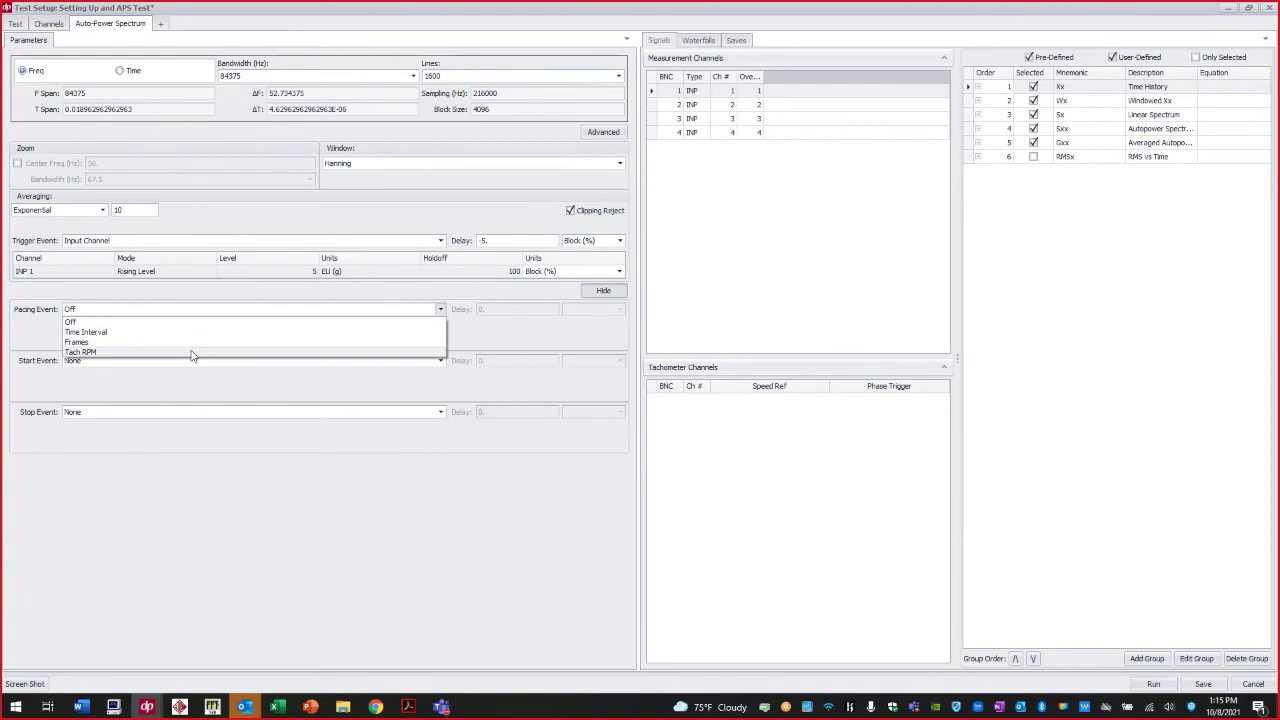
- Switch to Stable averaging with 4 averages and set the pacing event to Averages Complete
{"action": "left_click", "coordinate": [103, 211]}
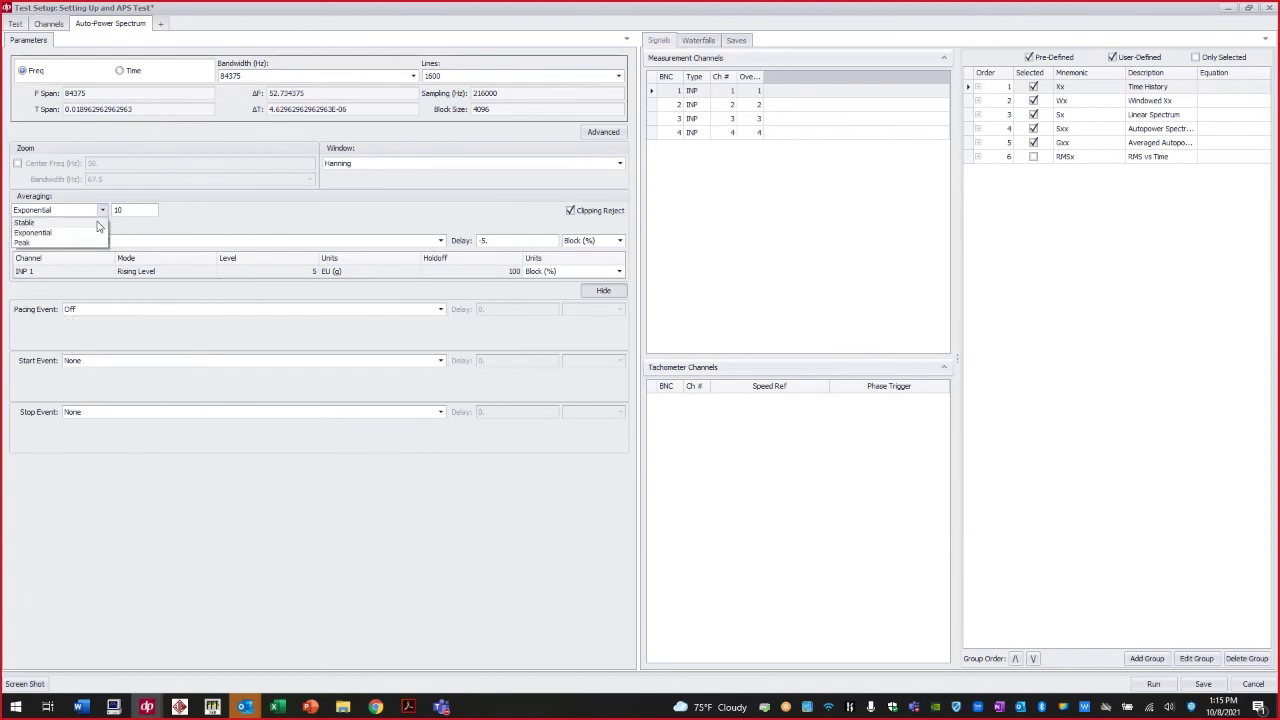
{"action": "left_click", "coordinate": [40, 222]}
{"action": "double_click", "coordinate": [129, 209]}
{"action": "type", "text": "4"}
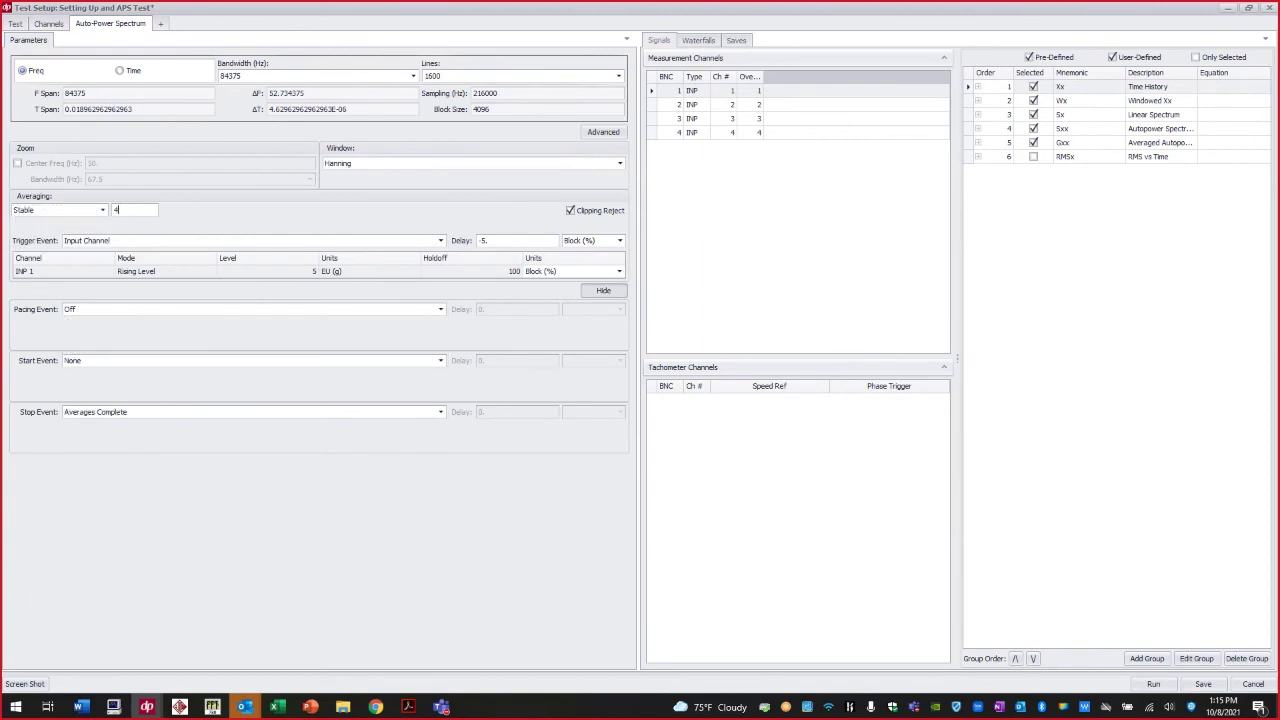
{"action": "left_click", "coordinate": [175, 313]}
{"action": "left_click", "coordinate": [166, 342]}
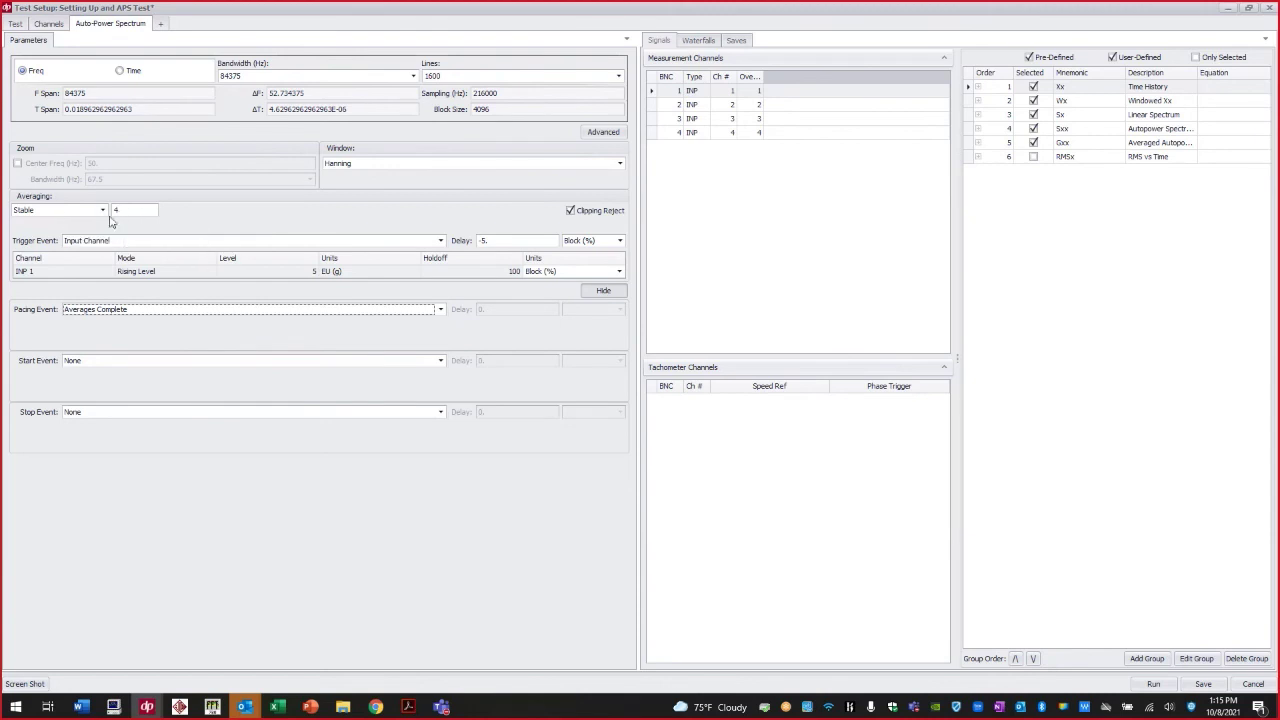
- Set the pacing event to Off and look through the start event options, leaving None selected
{"action": "left_click", "coordinate": [172, 312]}
{"action": "left_click", "coordinate": [162, 322]}
{"action": "left_click", "coordinate": [430, 308]}
{"action": "left_click", "coordinate": [430, 308]}
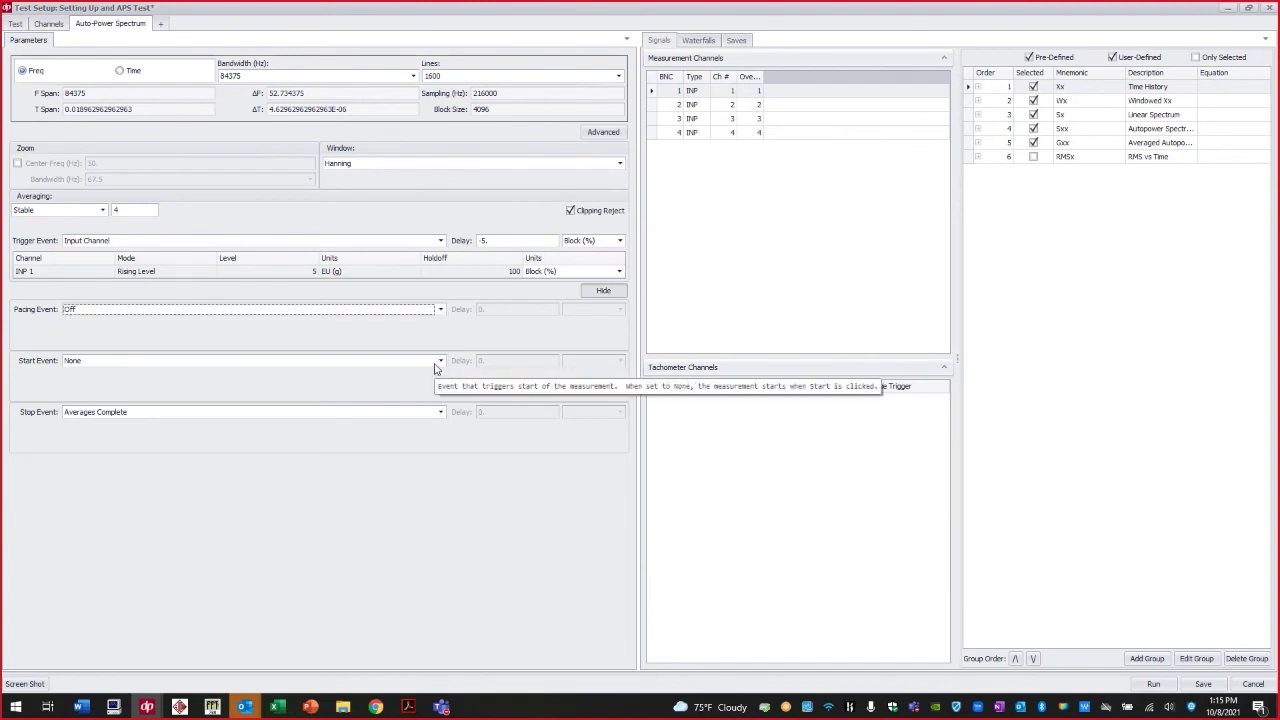
{"action": "left_click", "coordinate": [435, 364]}
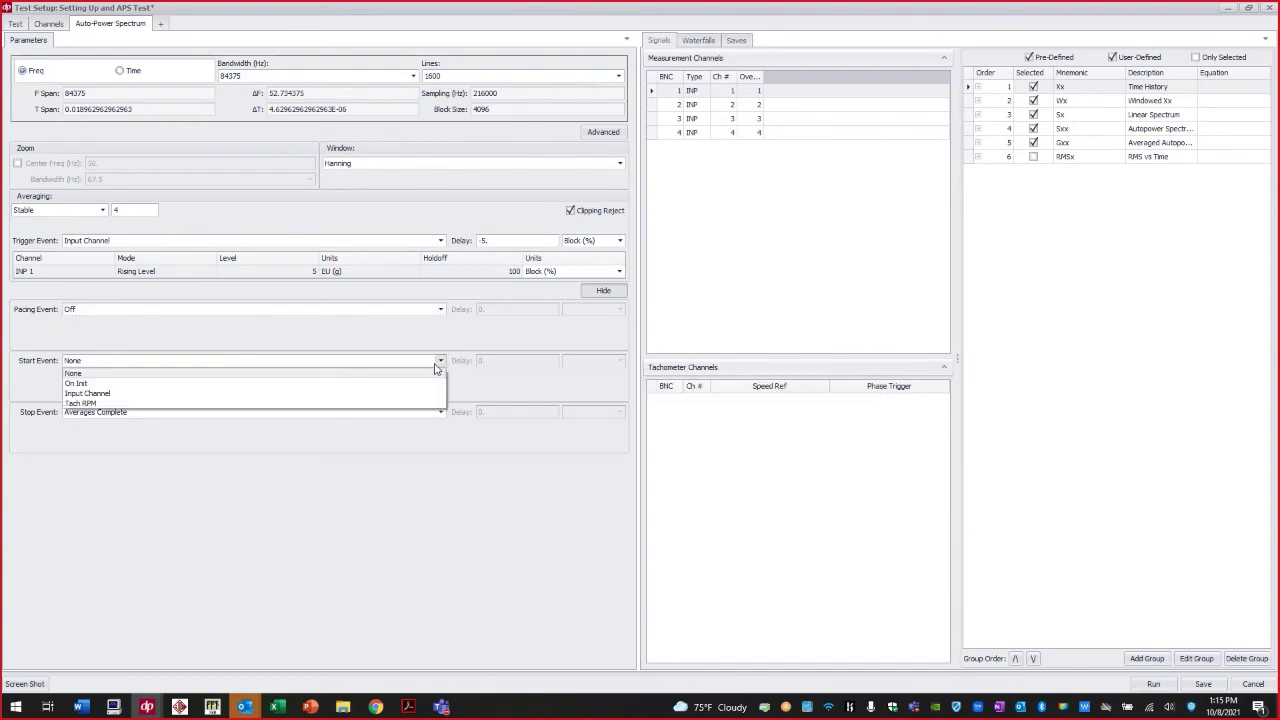
{"action": "left_click", "coordinate": [385, 346]}
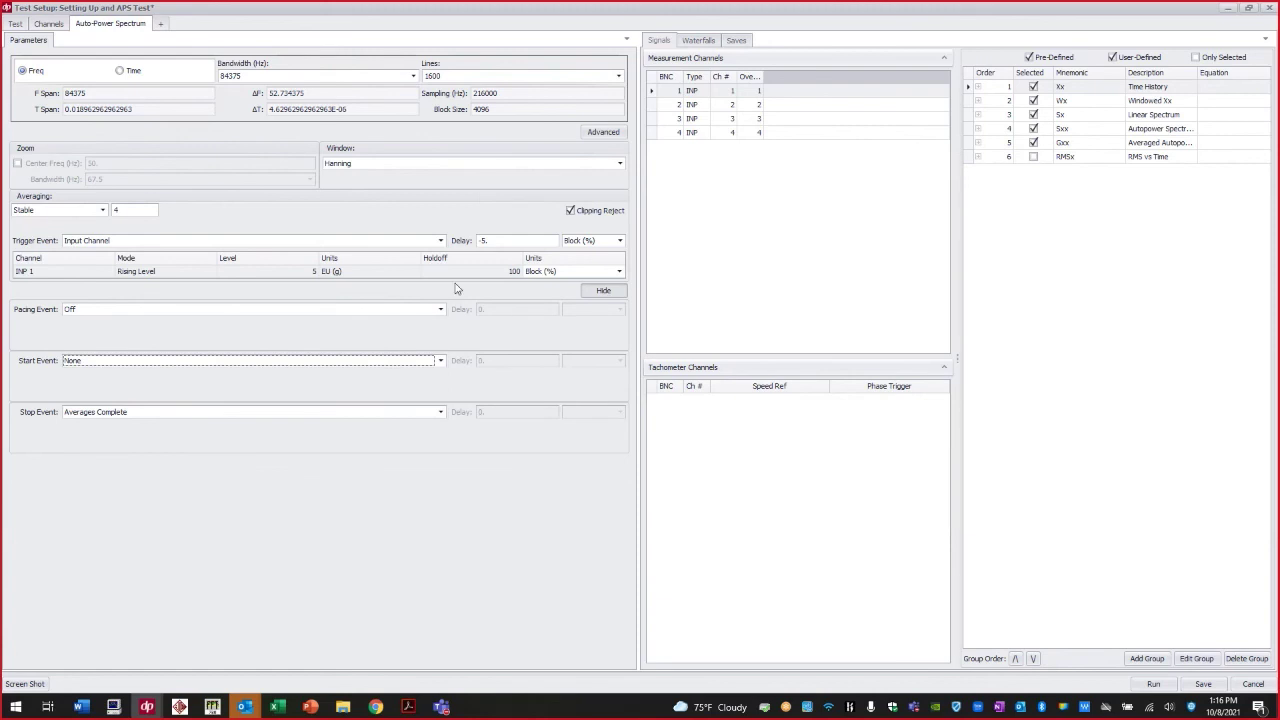
- Check the averaging types and set the trigger event to Free Run
{"action": "left_click", "coordinate": [101, 211]}
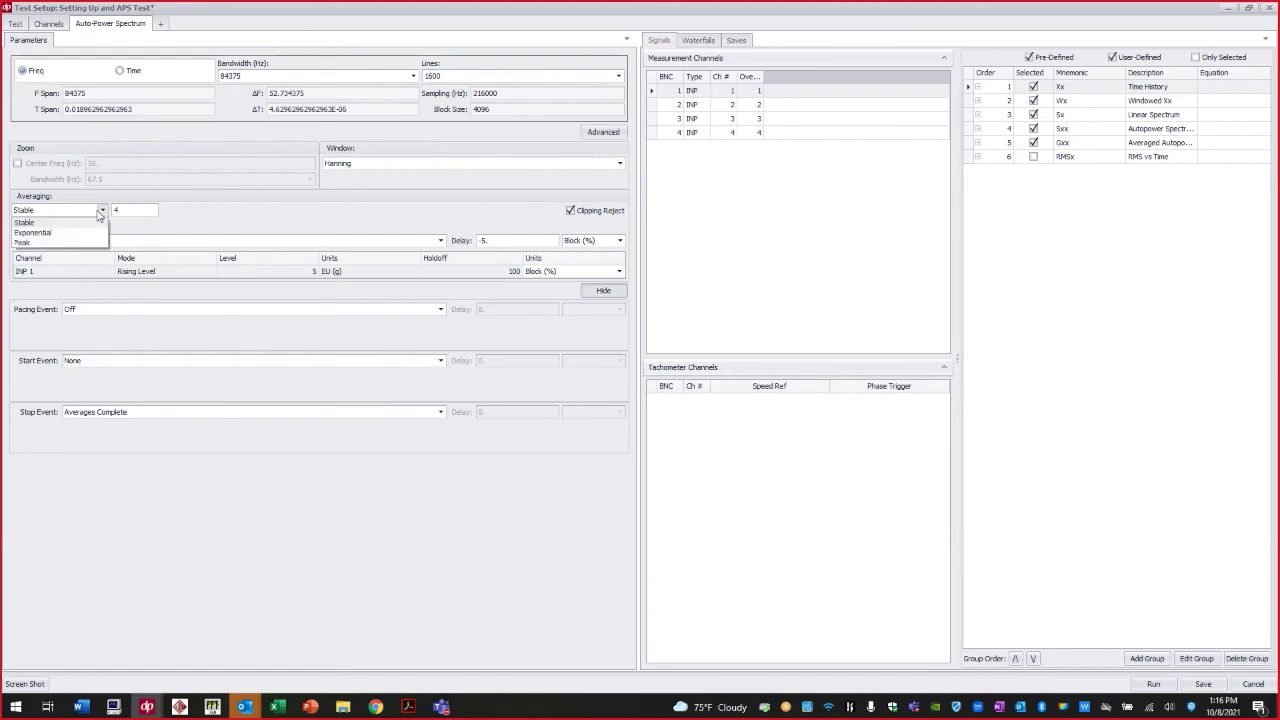
{"action": "left_click", "coordinate": [200, 222]}
{"action": "left_click", "coordinate": [170, 241]}
{"action": "left_click", "coordinate": [161, 256]}
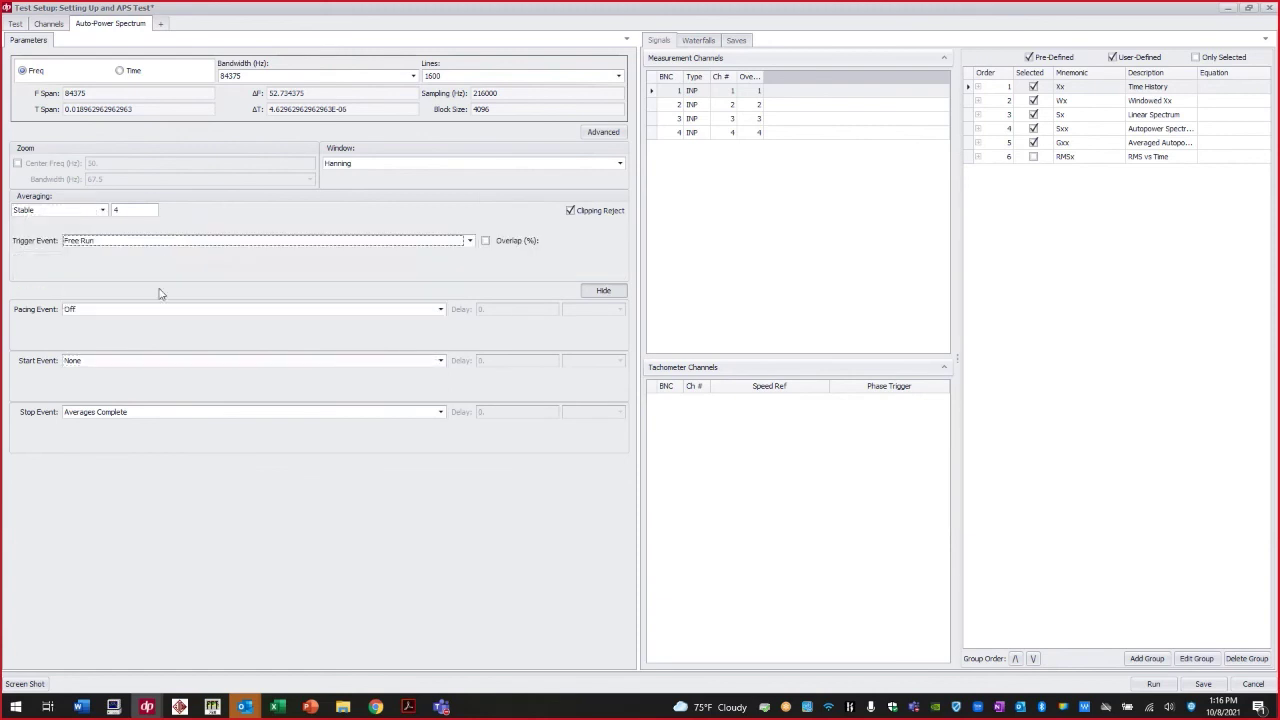
- Try On Init and Input Channel as the start event of the measurement
{"action": "left_click", "coordinate": [168, 365]}
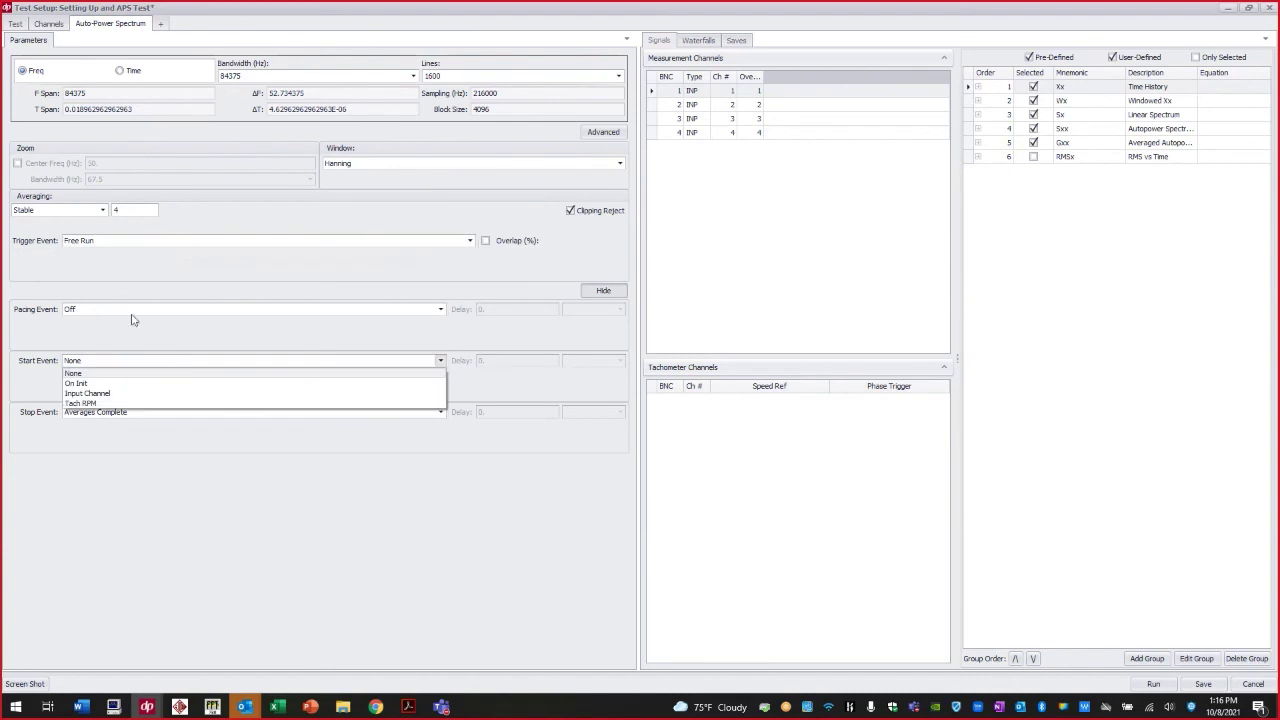
{"action": "left_click", "coordinate": [123, 384]}
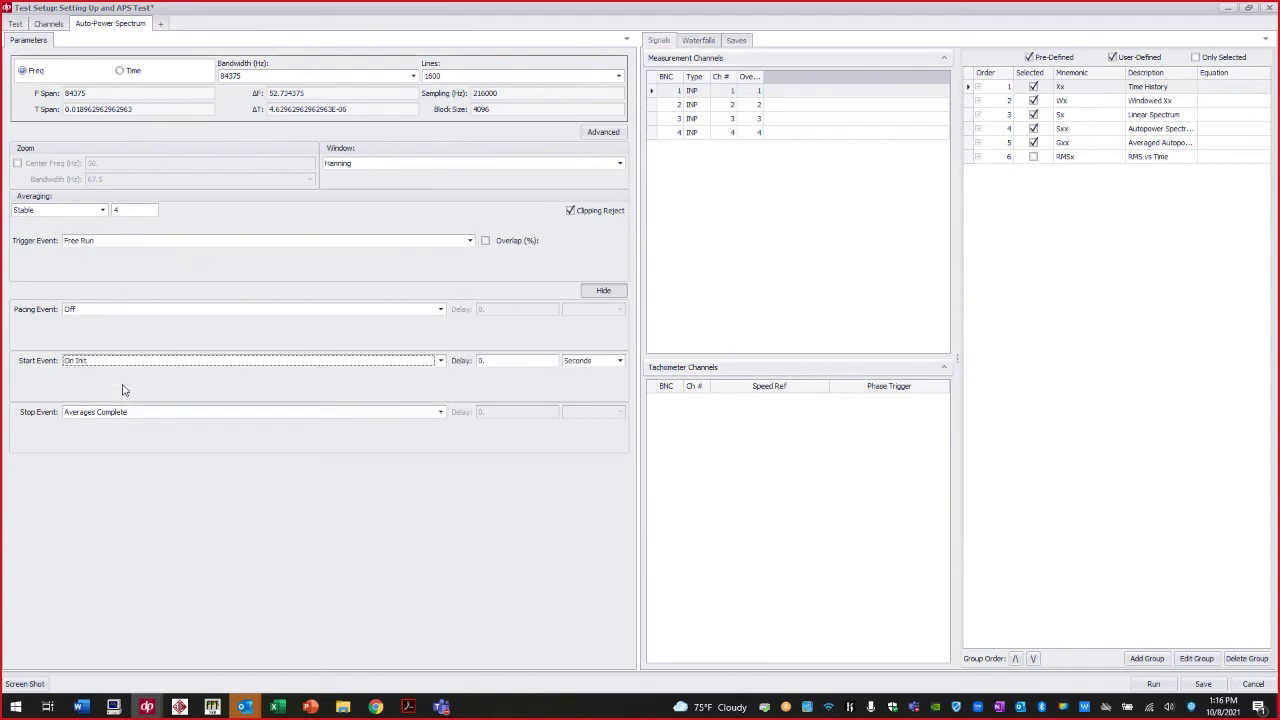
{"action": "left_click", "coordinate": [440, 361]}
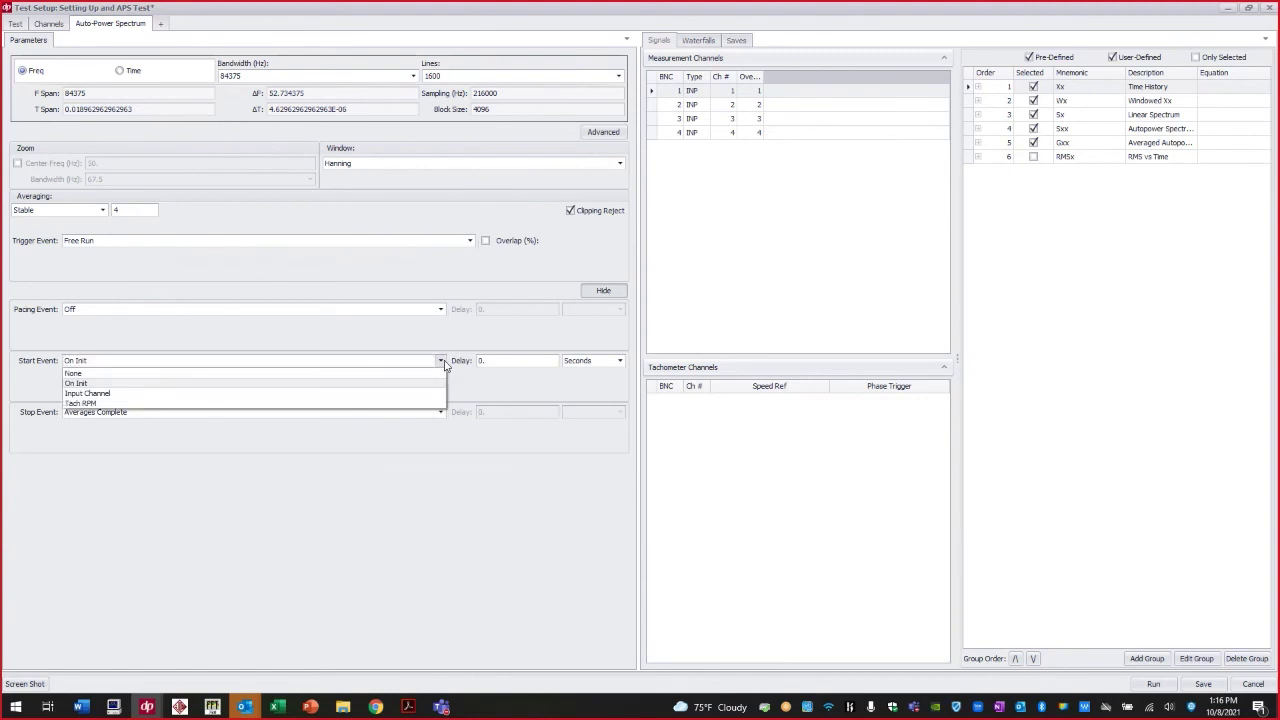
{"action": "left_click", "coordinate": [401, 395]}
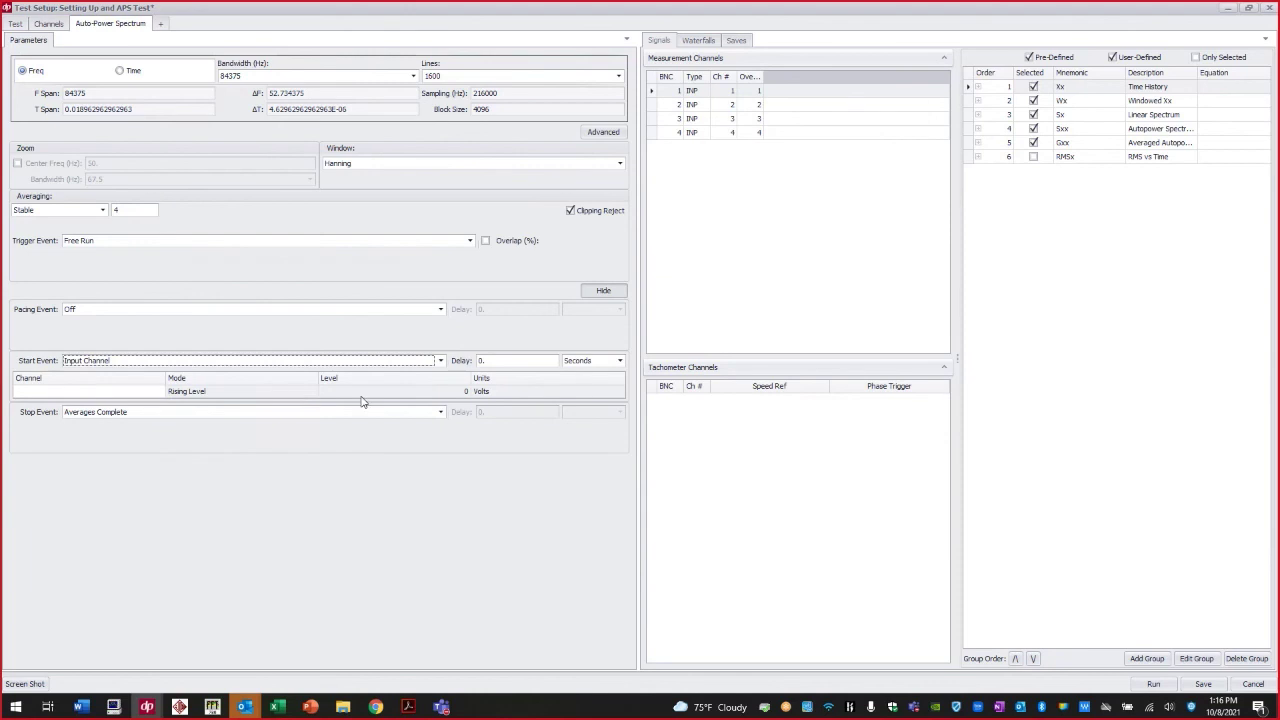
- Select INP 1 as the channel that starts the measurement
{"action": "left_click", "coordinate": [139, 391]}
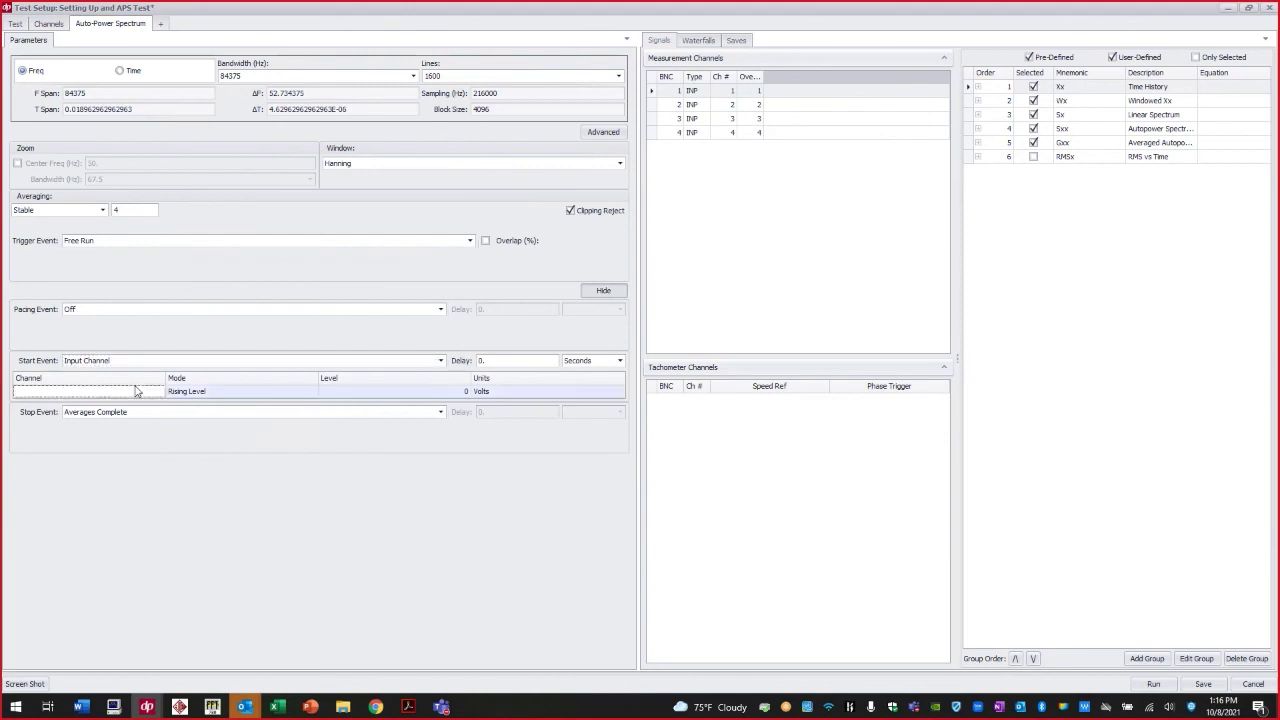
{"action": "left_click", "coordinate": [216, 401]}
{"action": "left_click", "coordinate": [226, 405]}
{"action": "left_click", "coordinate": [222, 424]}
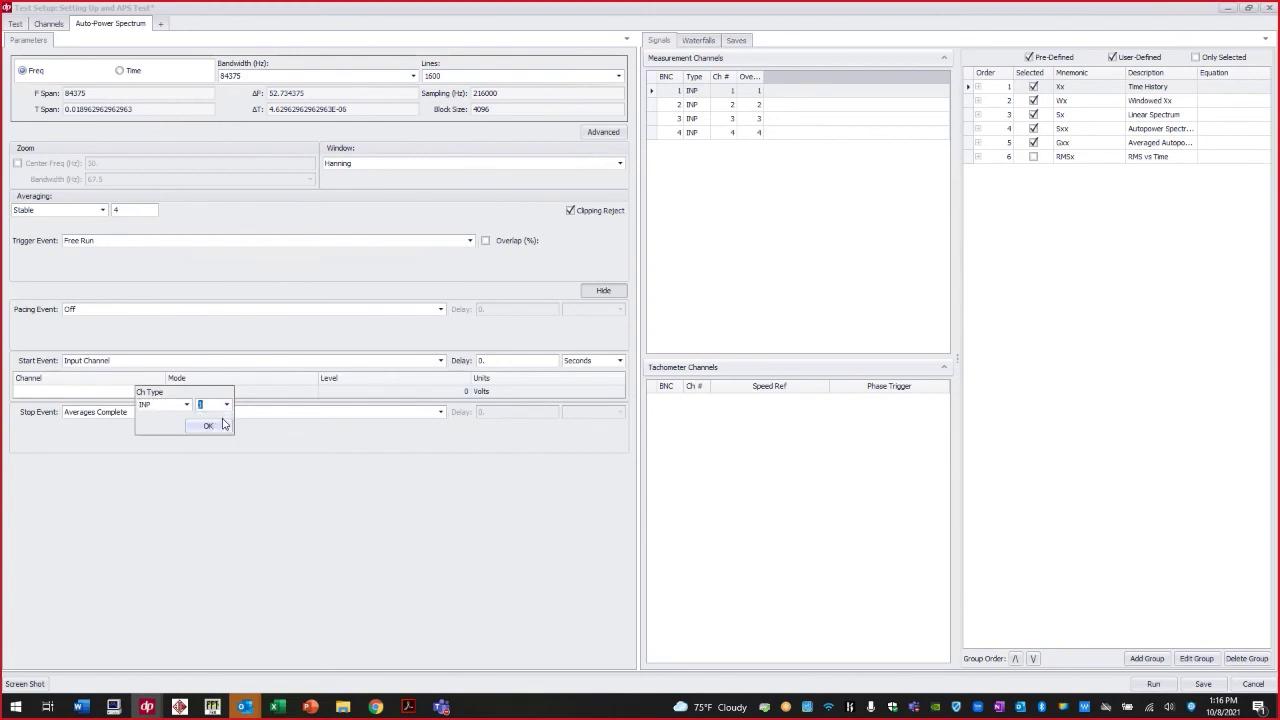
{"action": "left_click", "coordinate": [209, 426]}
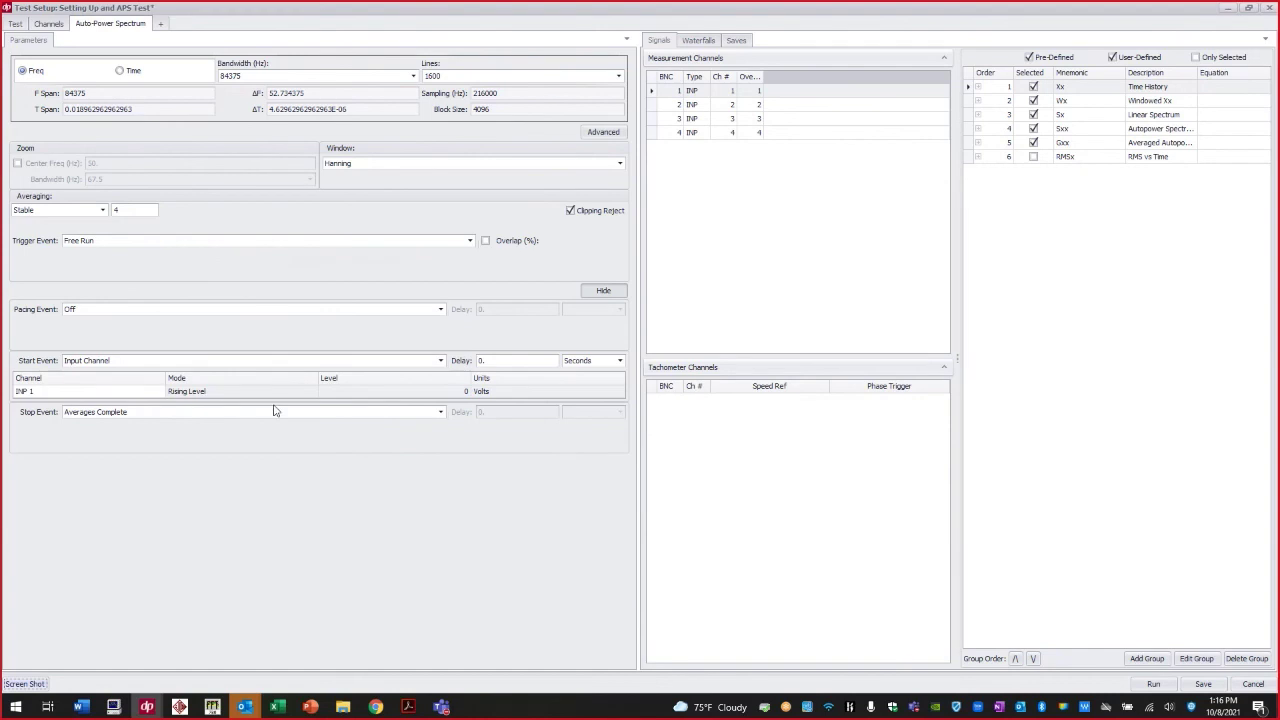
- Set the start level of INP 1 to 5 in EU (g), and reset the start event to None
{"action": "left_click", "coordinate": [354, 394]}
{"action": "double_click", "coordinate": [437, 391]}
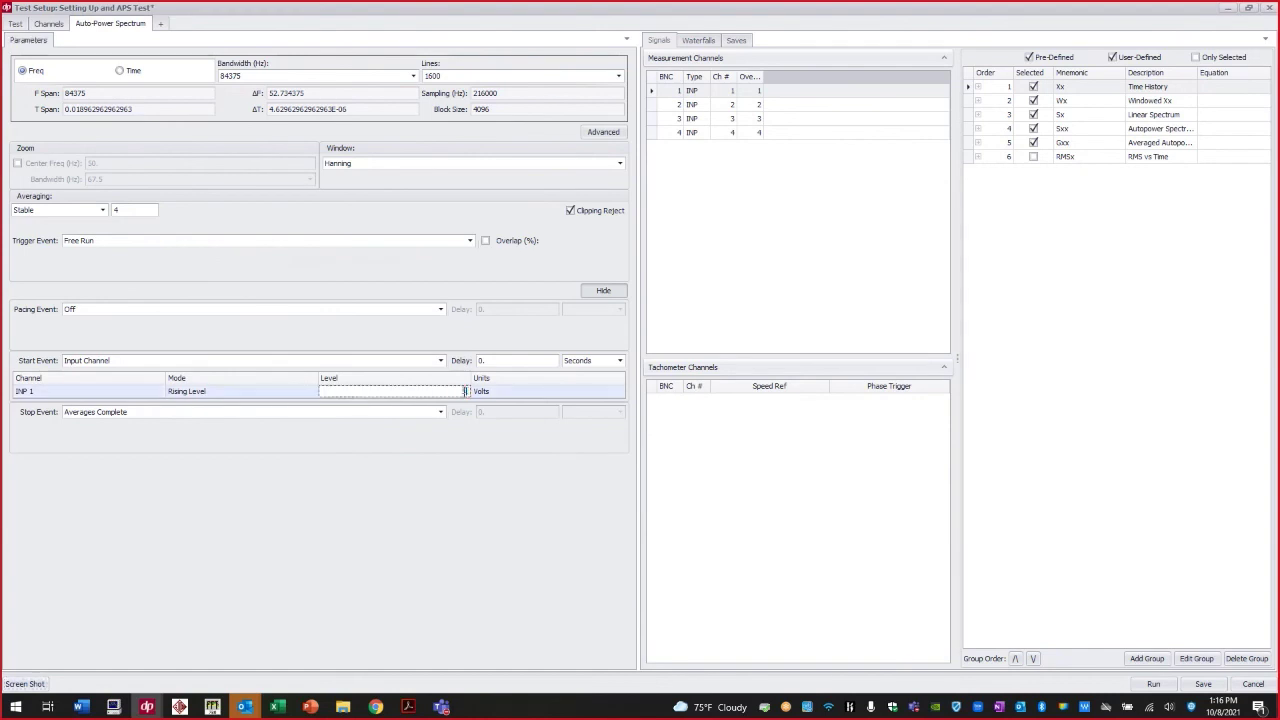
{"action": "type", "text": "5"}
{"action": "left_click", "coordinate": [510, 391]}
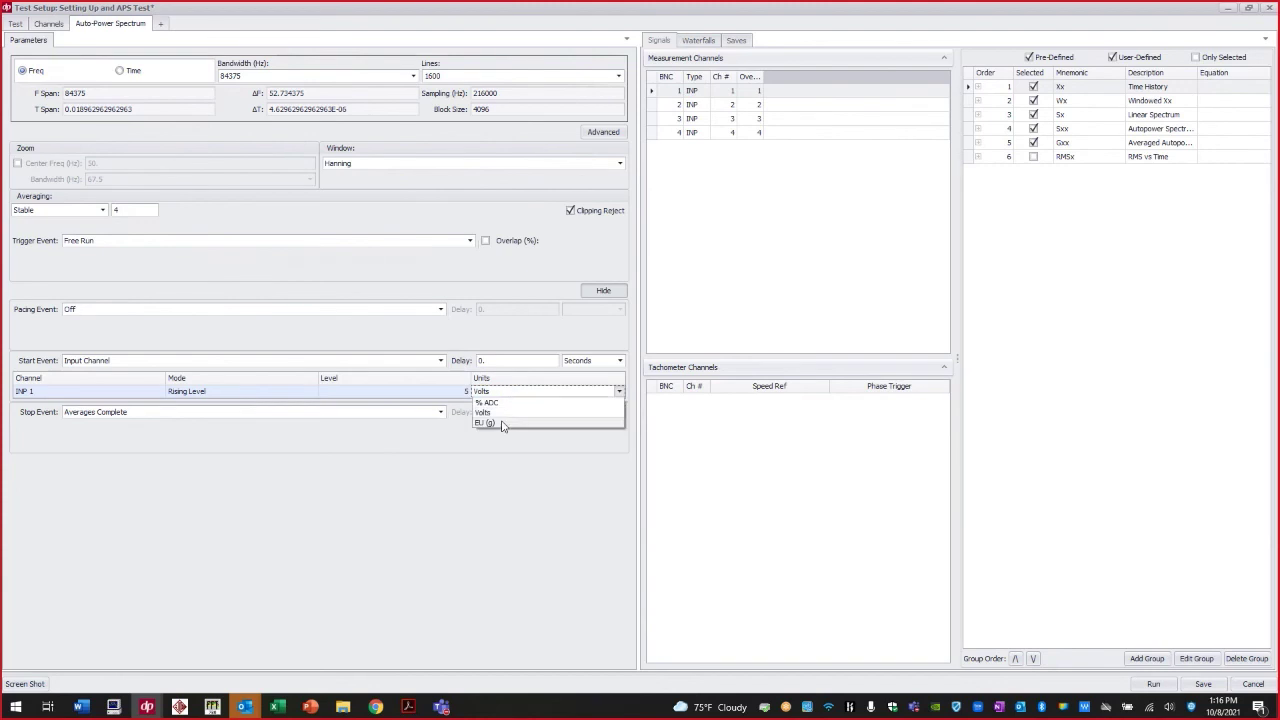
{"action": "left_click", "coordinate": [503, 422]}
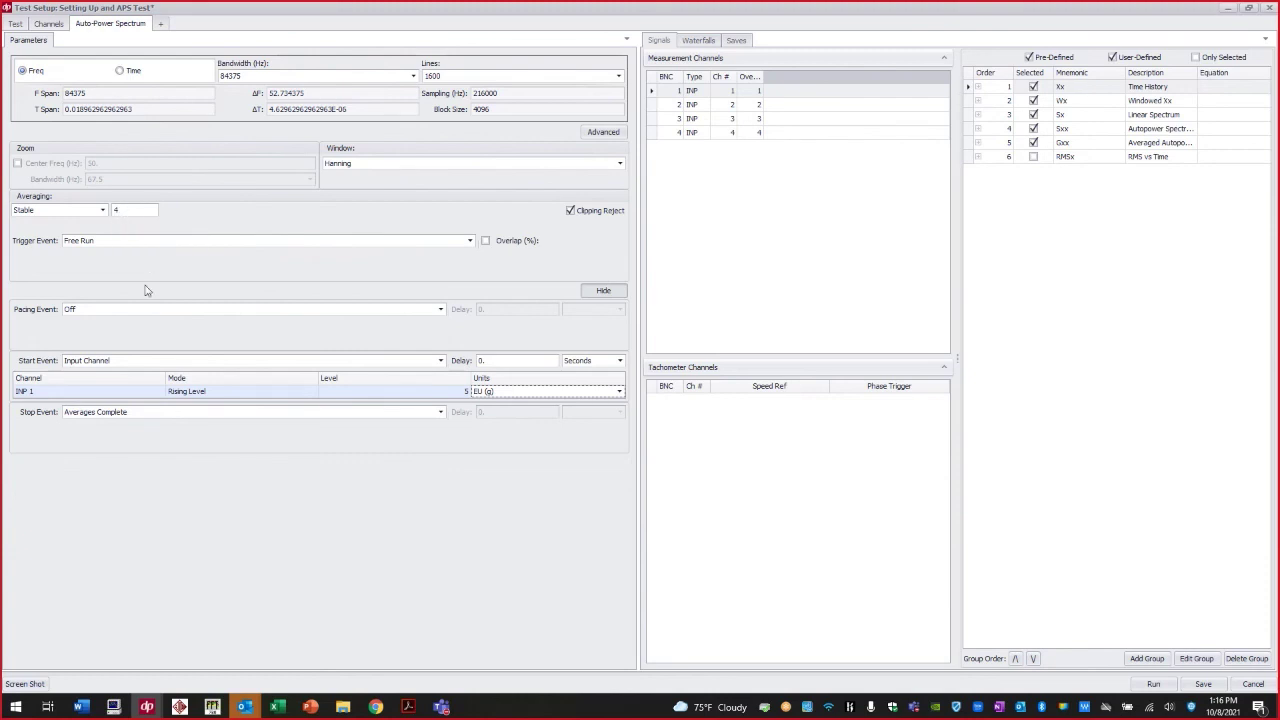
{"action": "left_click", "coordinate": [440, 361]}
{"action": "left_click", "coordinate": [415, 374]}
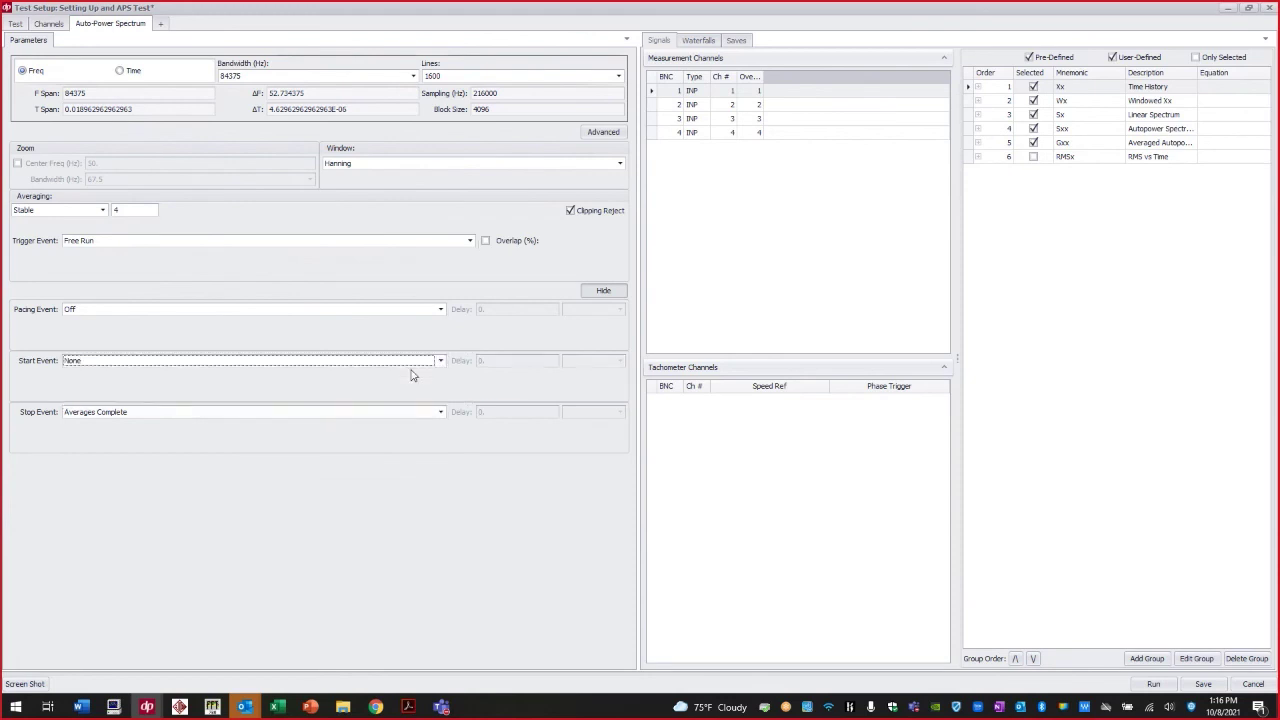
- Try Elapsed Time as the stop event and return it to Averages Complete
{"action": "left_click", "coordinate": [440, 412]}
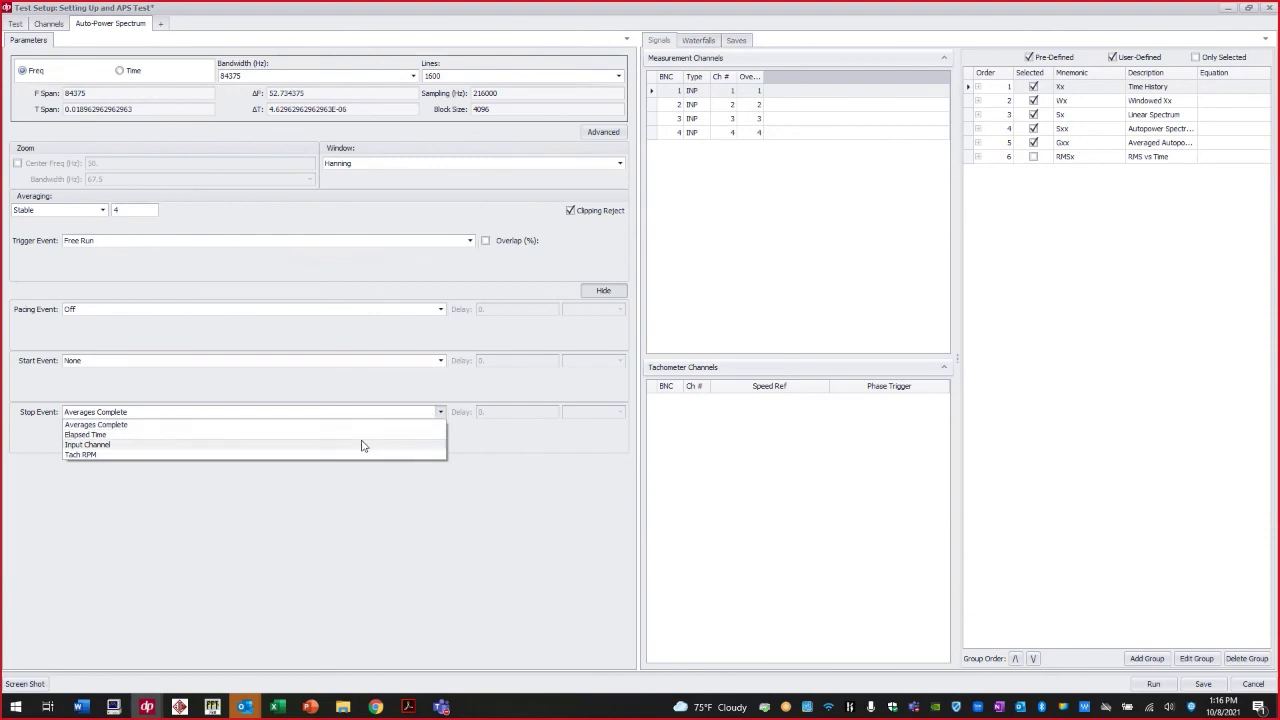
{"action": "left_click", "coordinate": [282, 436]}
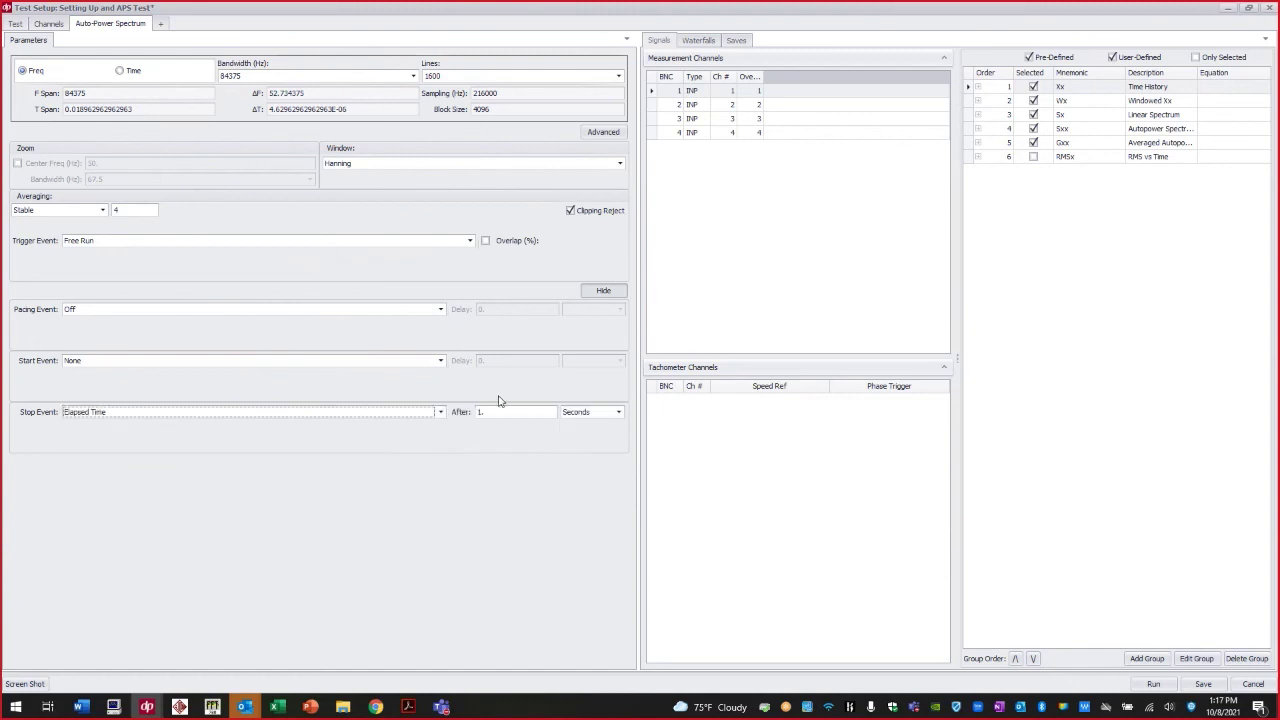
{"action": "left_click", "coordinate": [440, 412]}
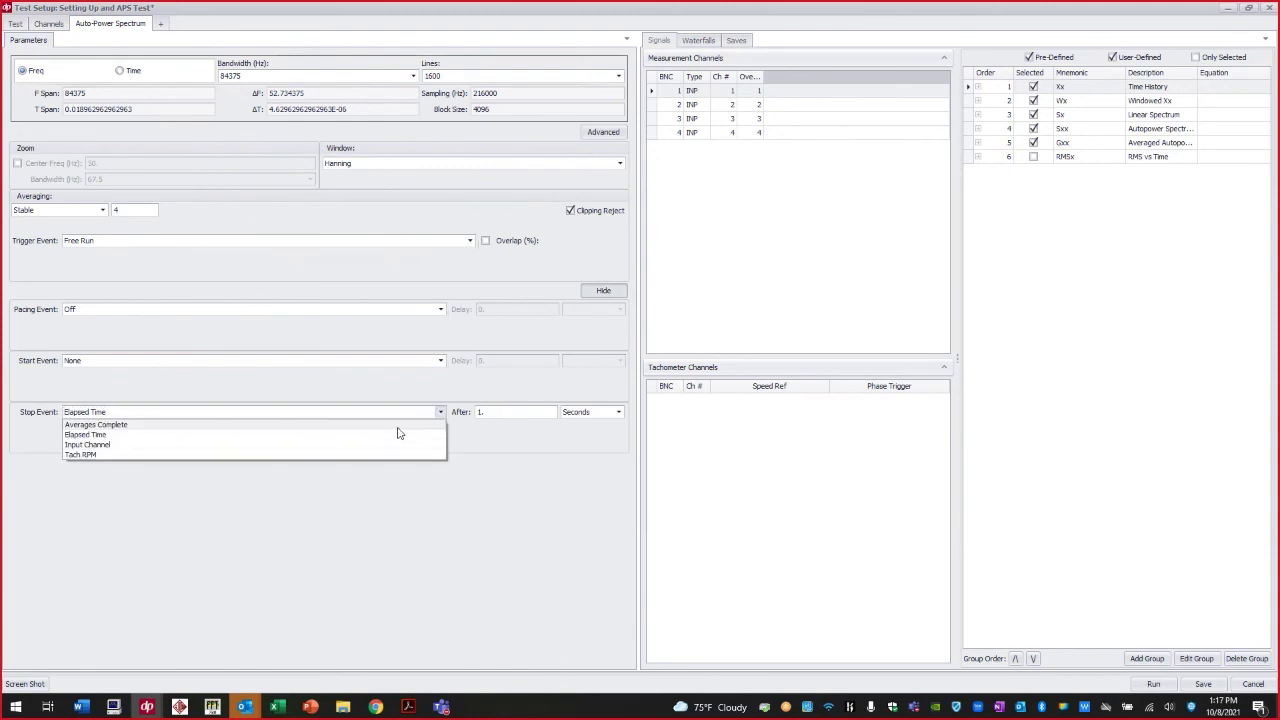
{"action": "left_click", "coordinate": [398, 426]}
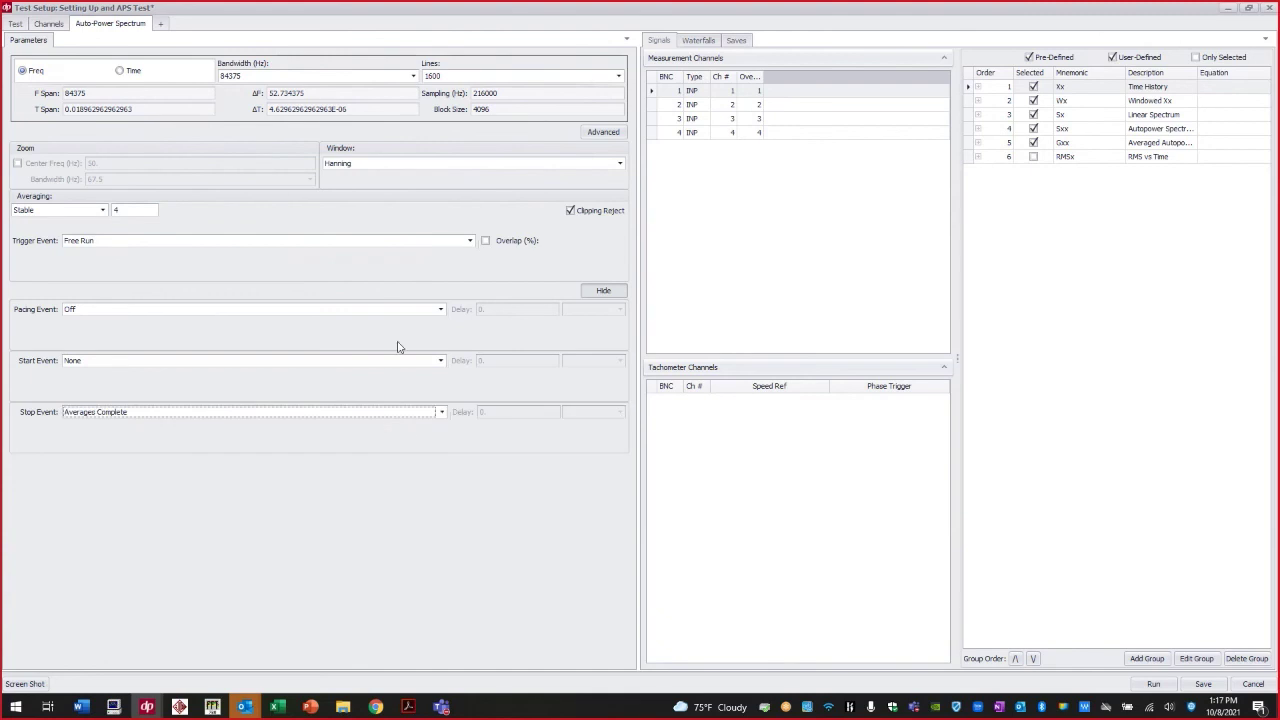
- Switch the averaging to Exponential and hide the advanced event settings
{"action": "left_click", "coordinate": [603, 289]}
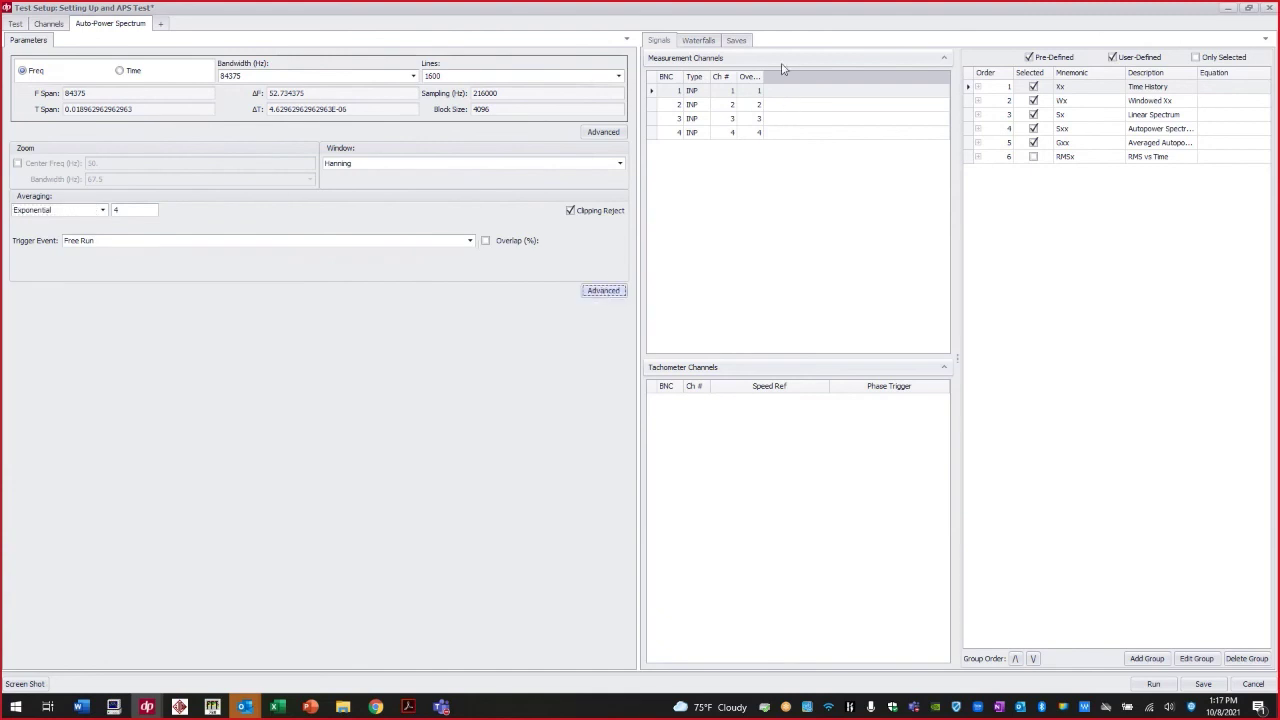
- Set the save event of SaveOnEnd to Frames and add a second save event set to On End
{"action": "left_click", "coordinate": [736, 40]}
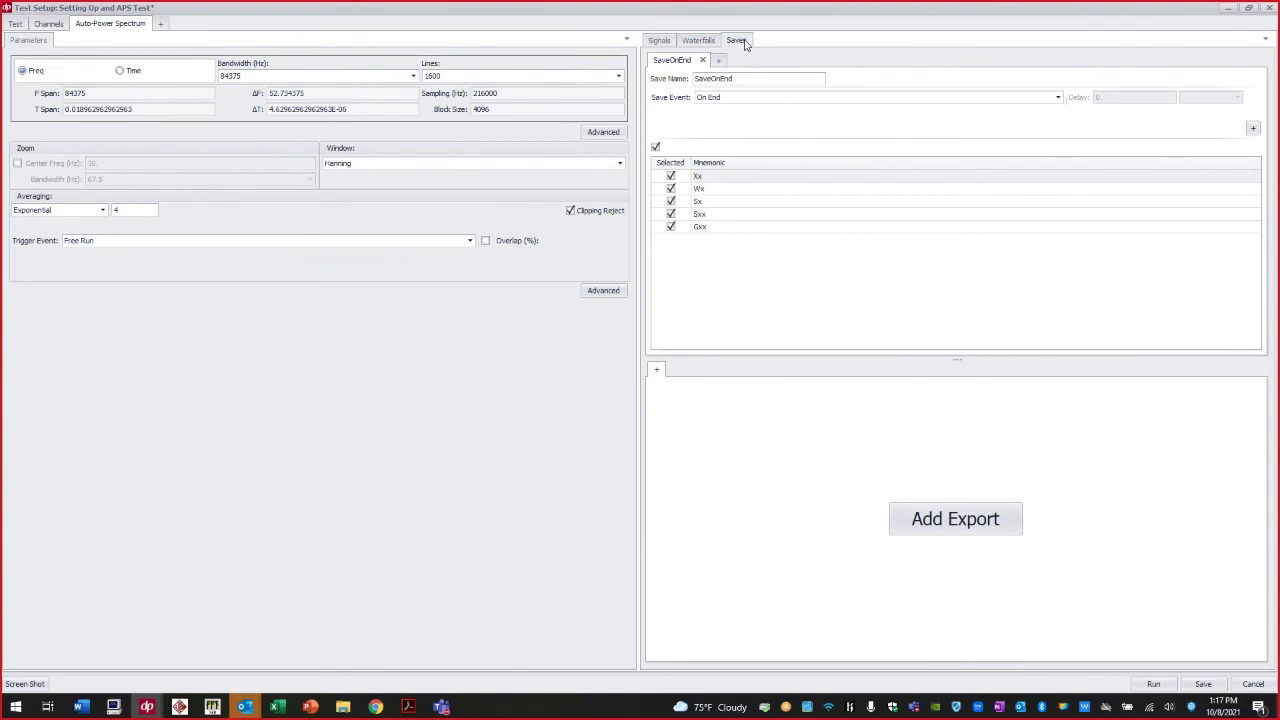
{"action": "left_click", "coordinate": [757, 100]}
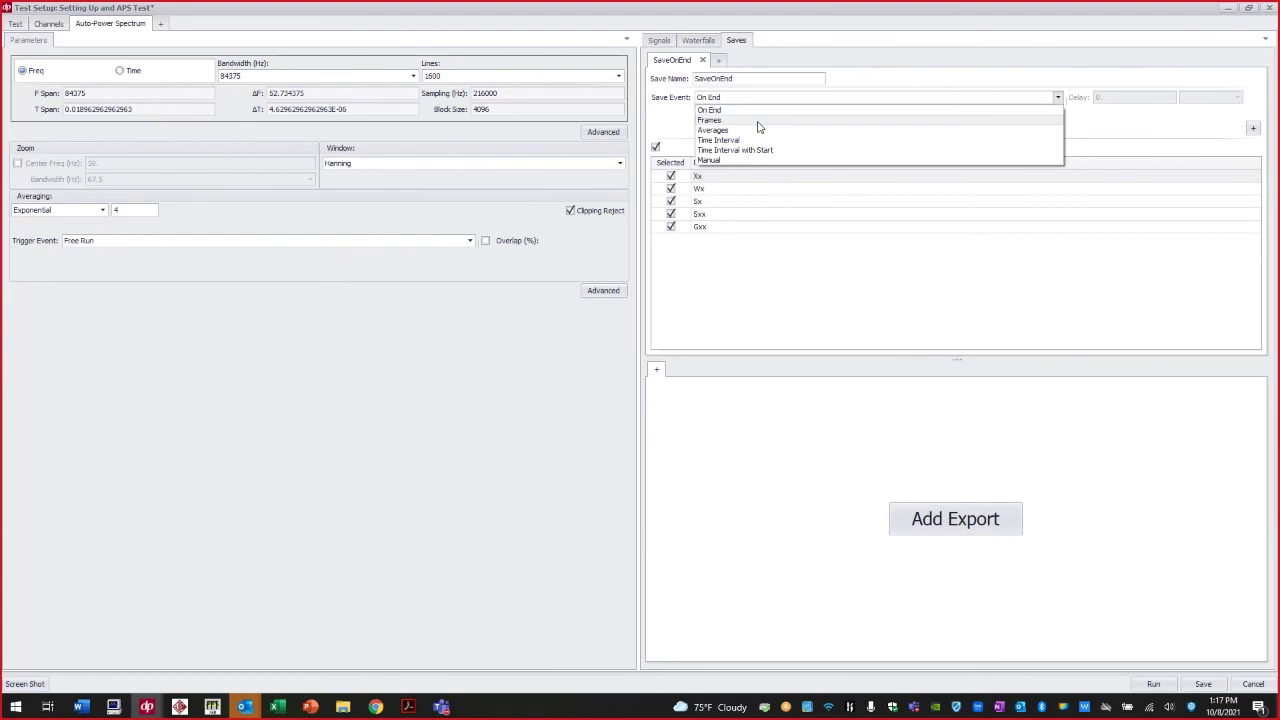
{"action": "left_click", "coordinate": [760, 122]}
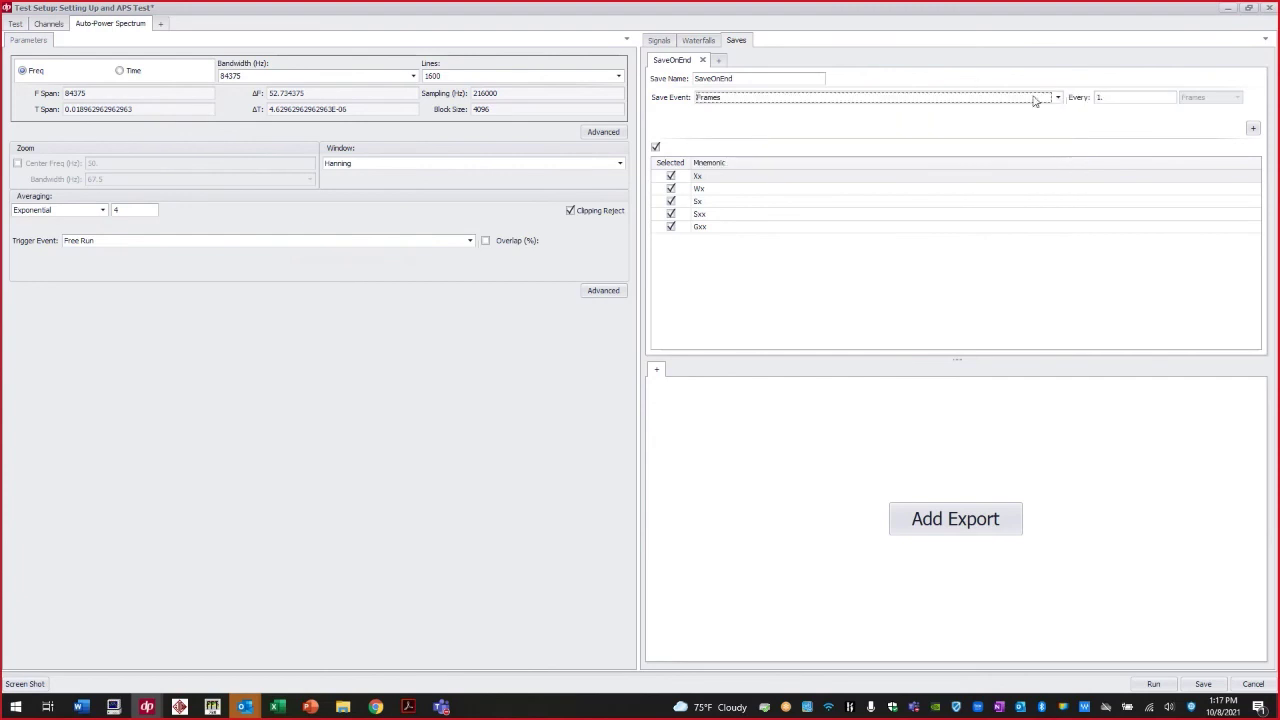
{"action": "left_click", "coordinate": [1253, 128]}
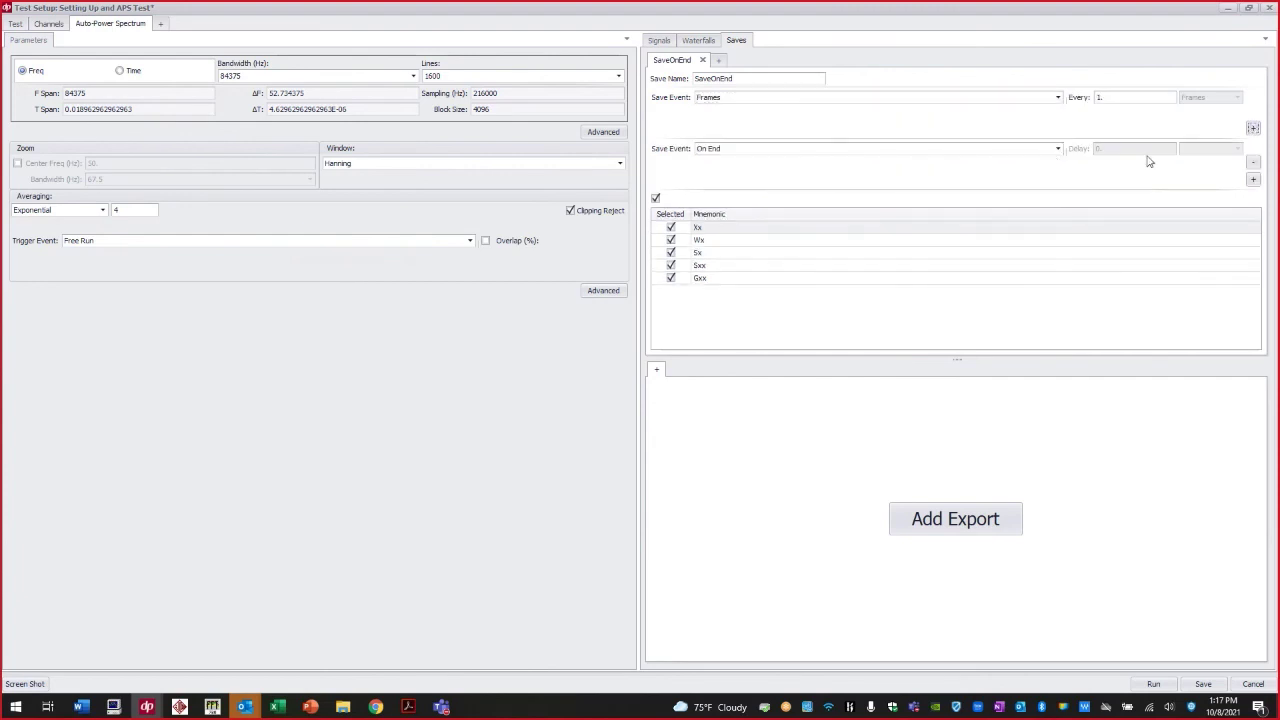
{"action": "left_click", "coordinate": [1057, 150]}
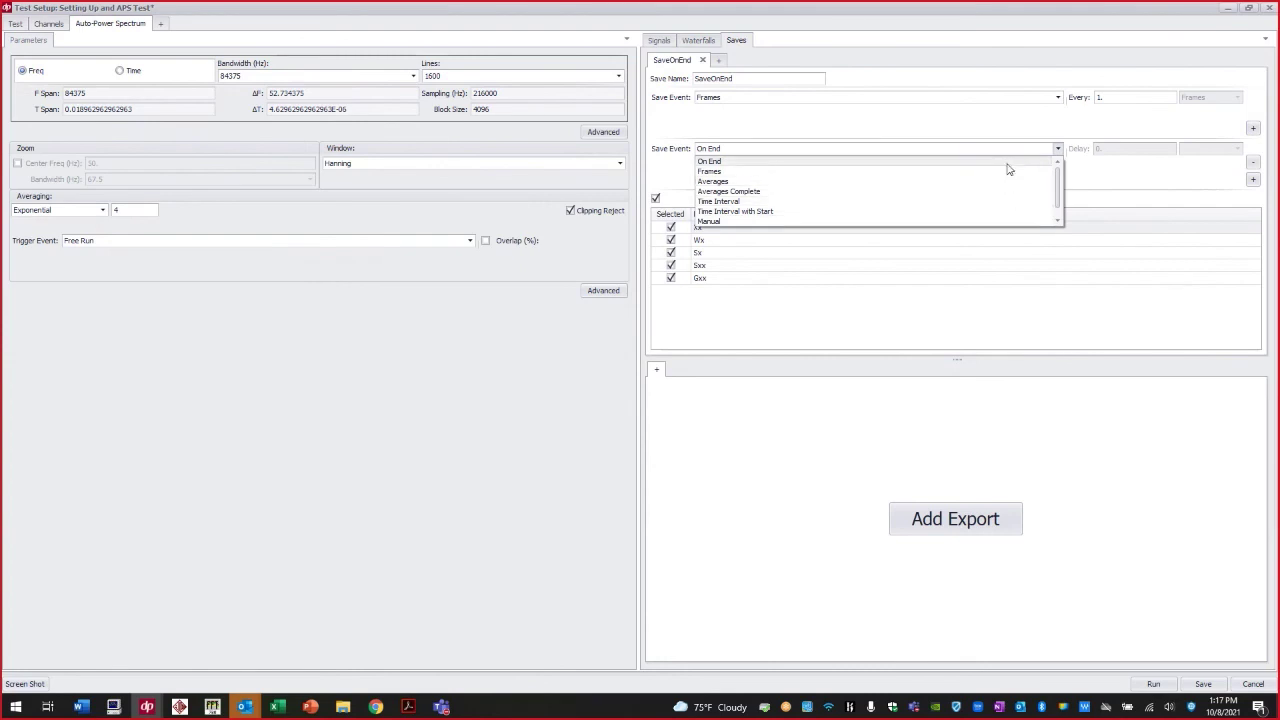
{"action": "left_click", "coordinate": [1006, 163]}
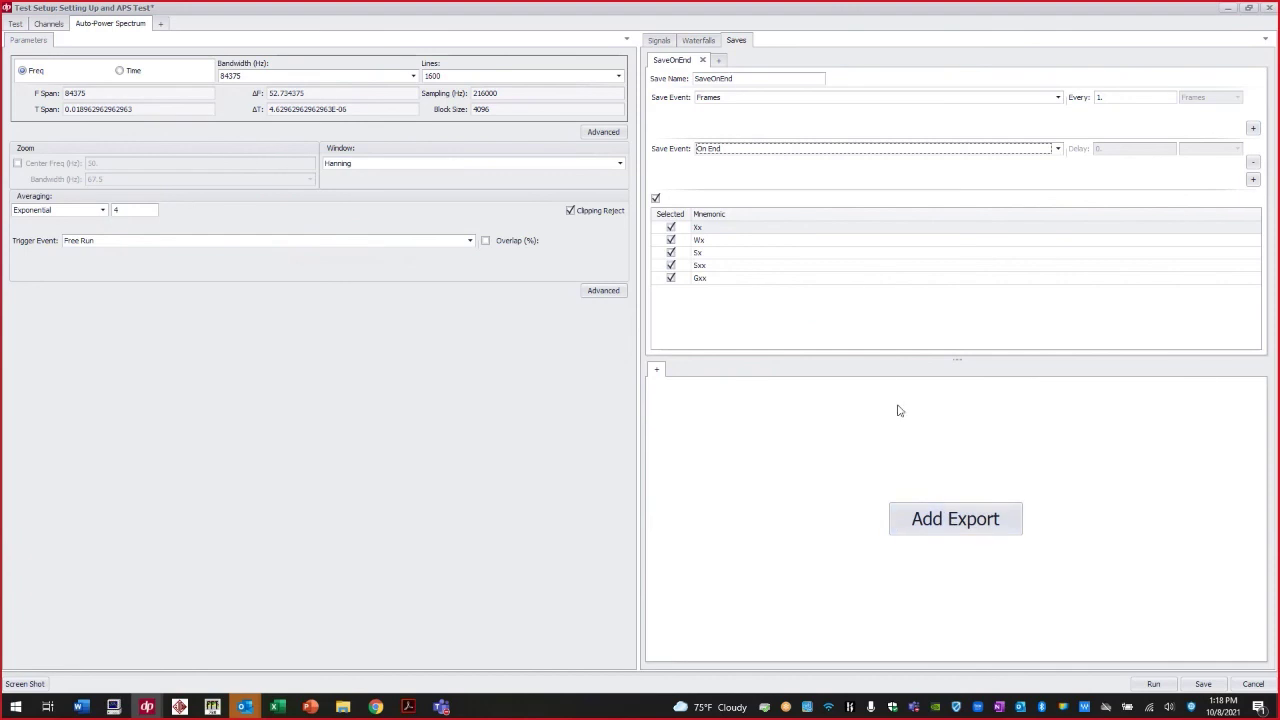
- Add an export for the SaveOnEnd save and set its format to AscII
{"action": "left_click", "coordinate": [981, 528]}
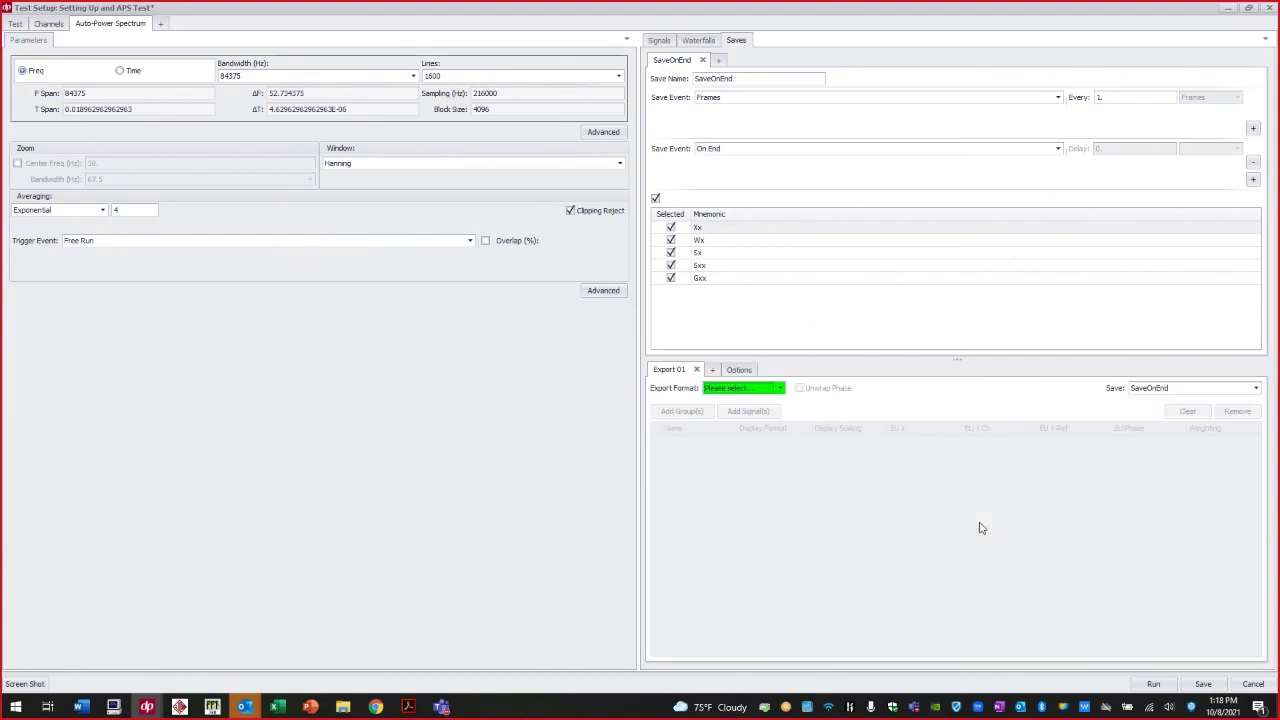
{"action": "left_click", "coordinate": [780, 389]}
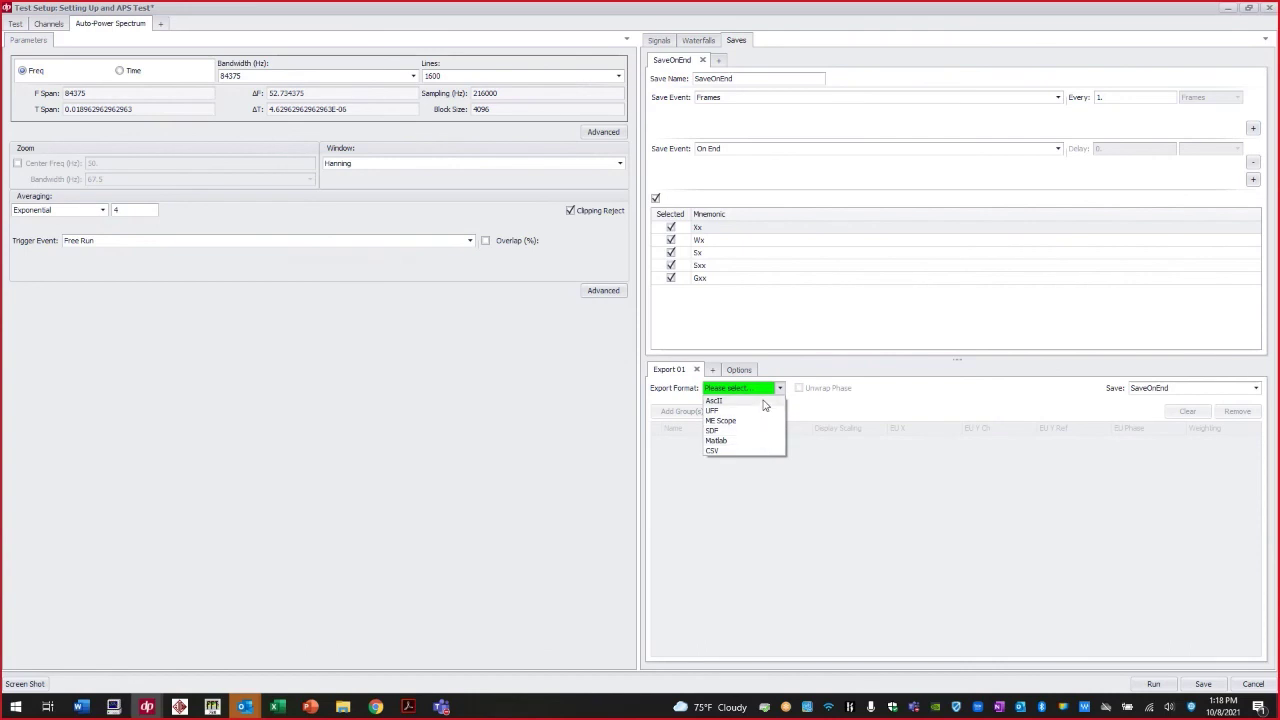
{"action": "left_click", "coordinate": [763, 401]}
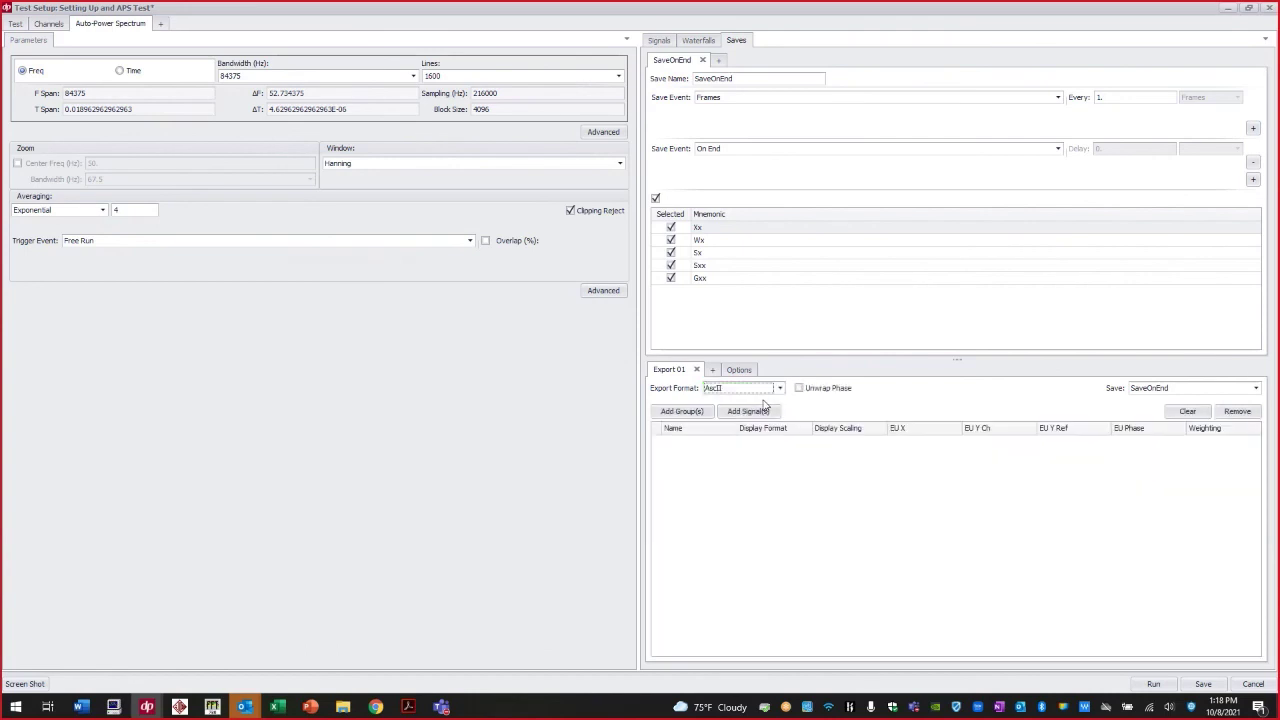
- Add only the Gxx signal group to the export and expand it to show its signals
{"action": "left_click", "coordinate": [685, 418]}
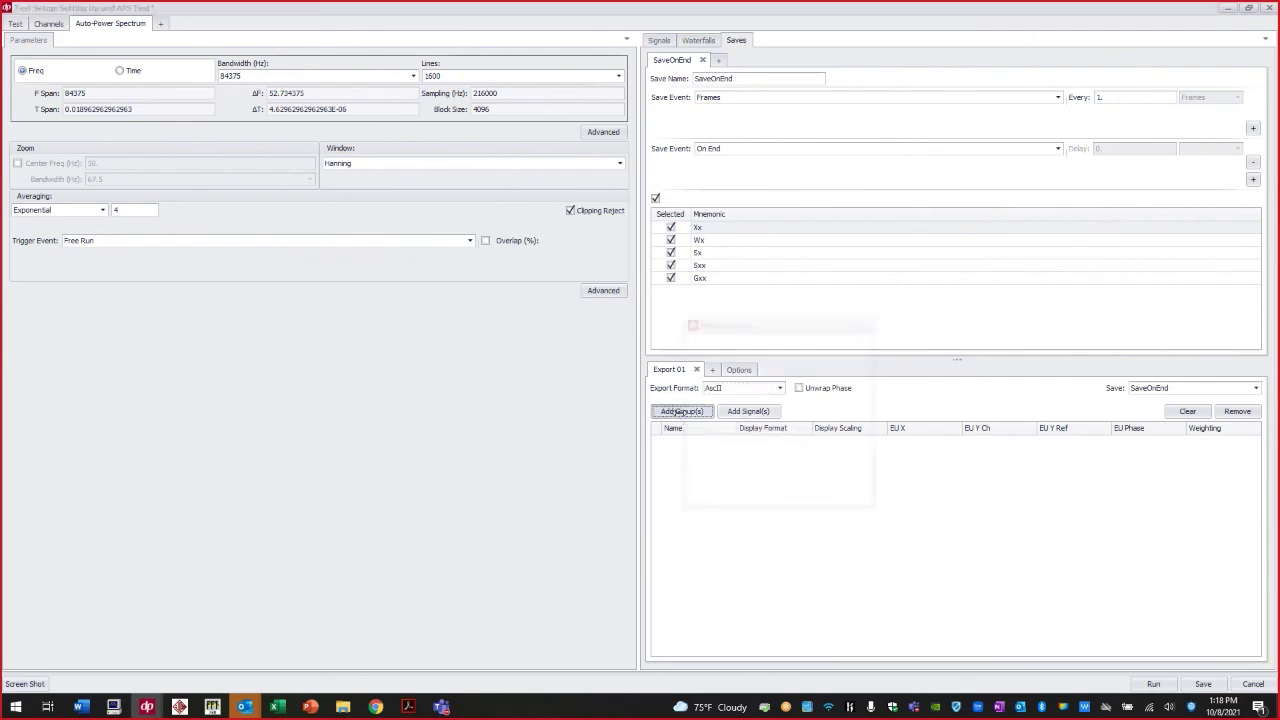
{"action": "left_click", "coordinate": [711, 428]}
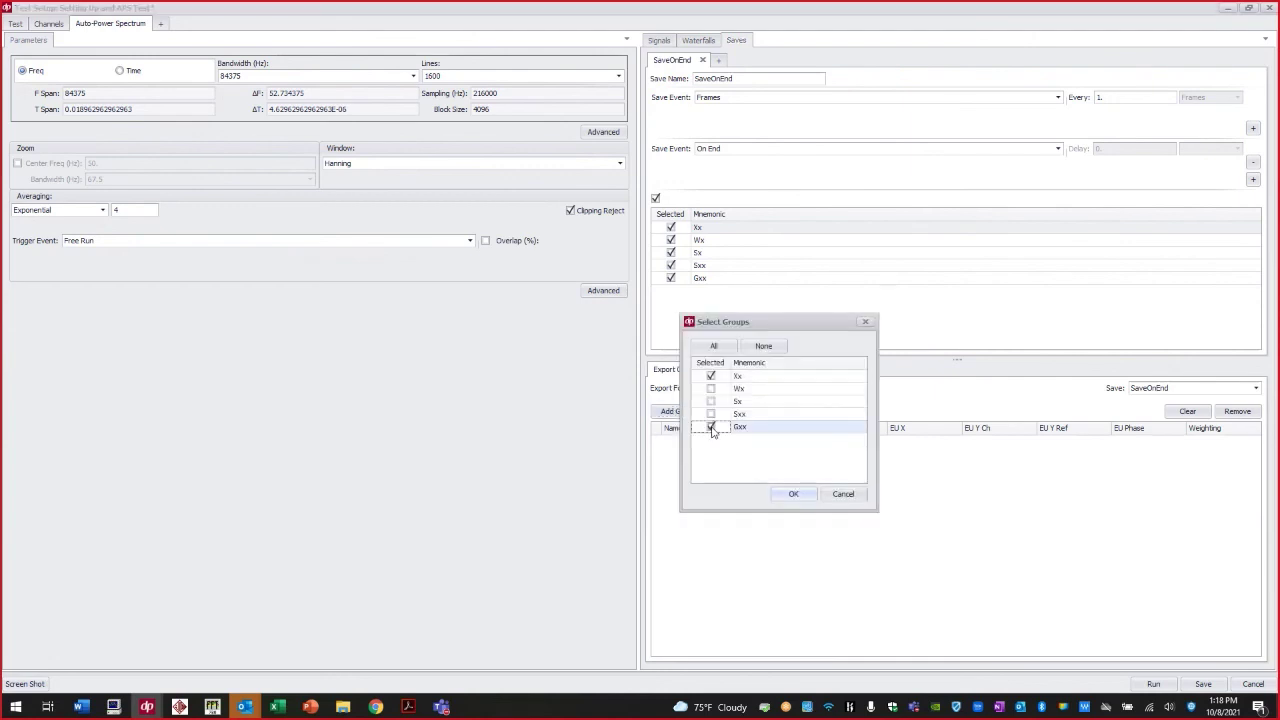
{"action": "left_click", "coordinate": [711, 376]}
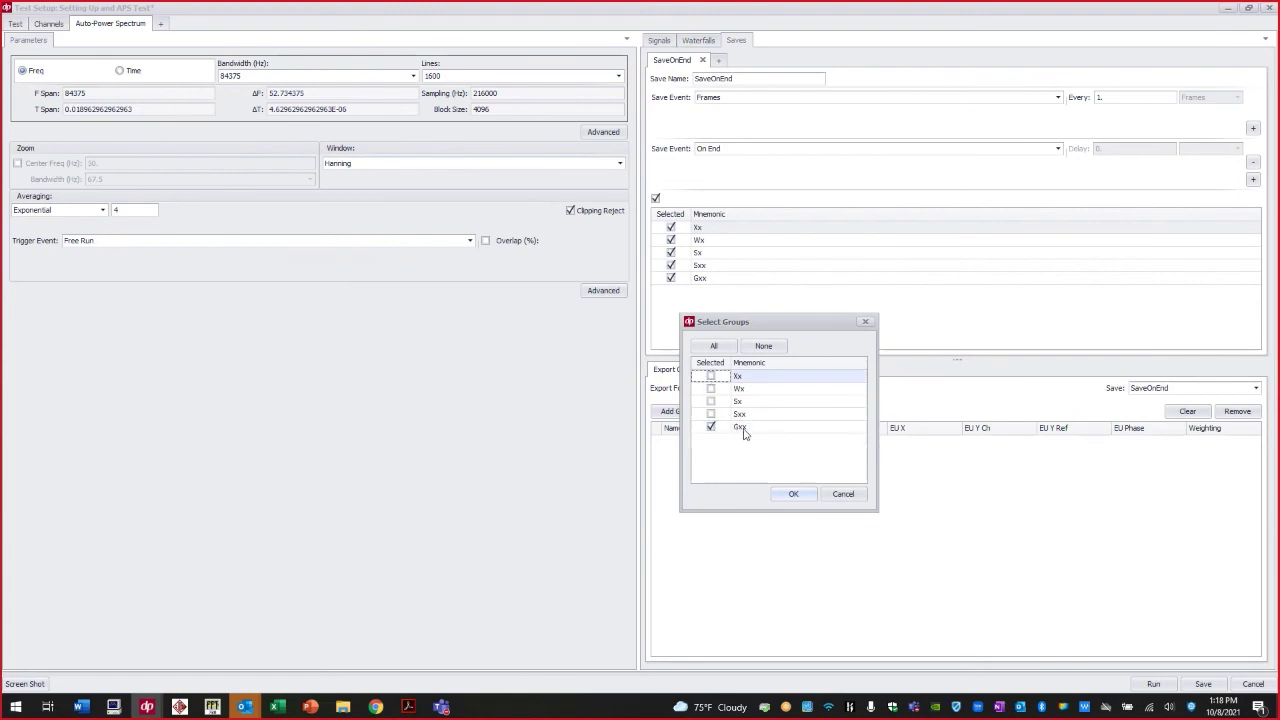
{"action": "left_click", "coordinate": [797, 494]}
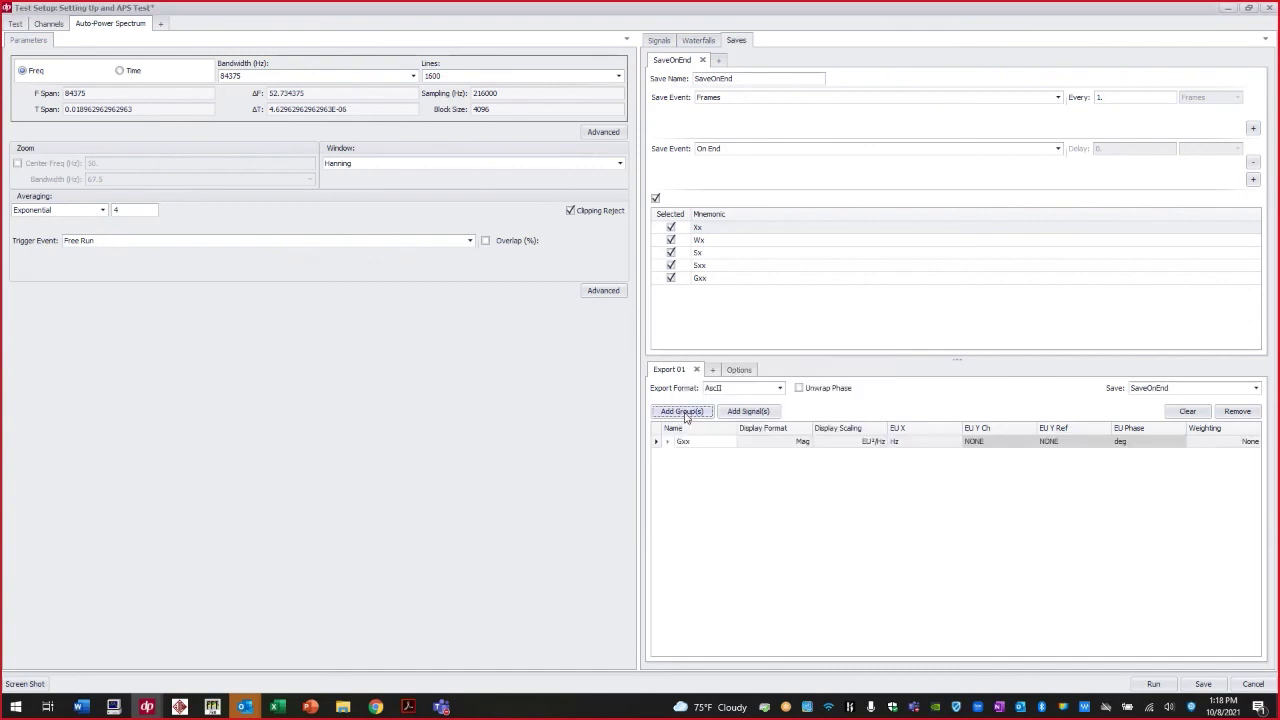
{"action": "left_click", "coordinate": [668, 443]}
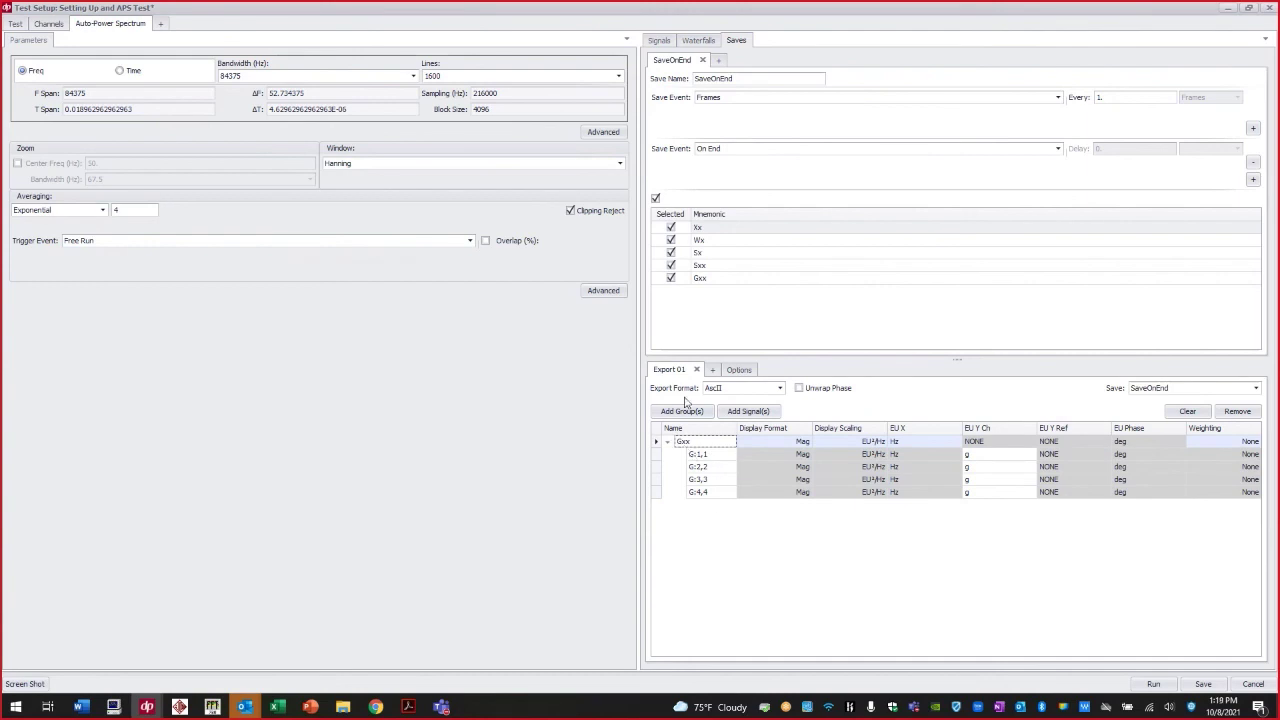
- Add the individual Sx signals S:1 and S:4 to the export, leaving out S:2 and S:3
{"action": "left_click", "coordinate": [749, 412]}
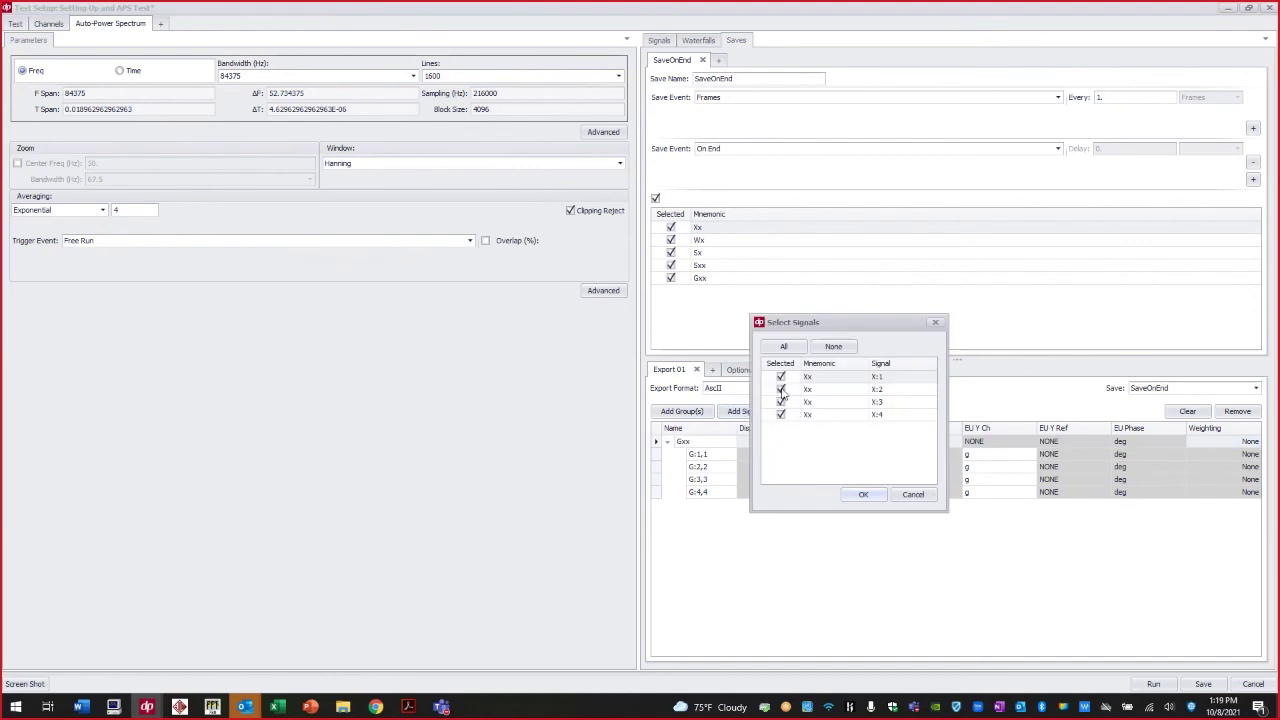
{"action": "left_click", "coordinate": [913, 494]}
{"action": "left_click", "coordinate": [712, 258]}
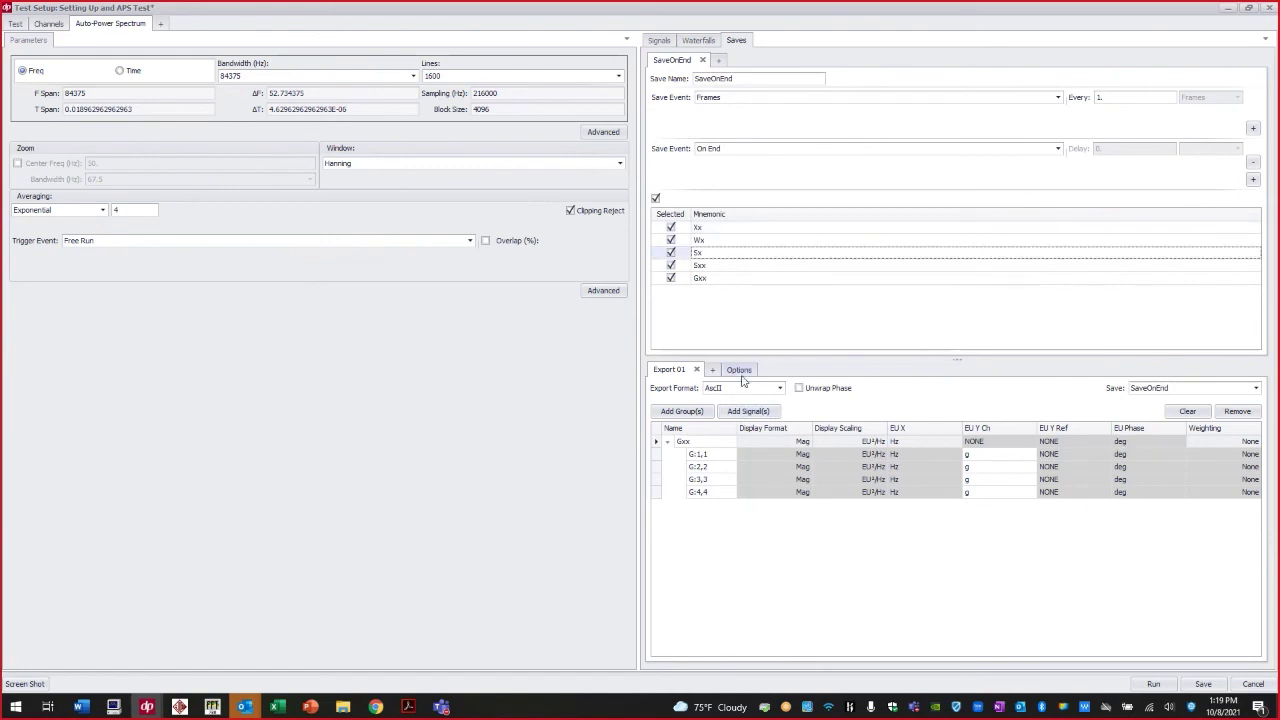
{"action": "left_click", "coordinate": [748, 414]}
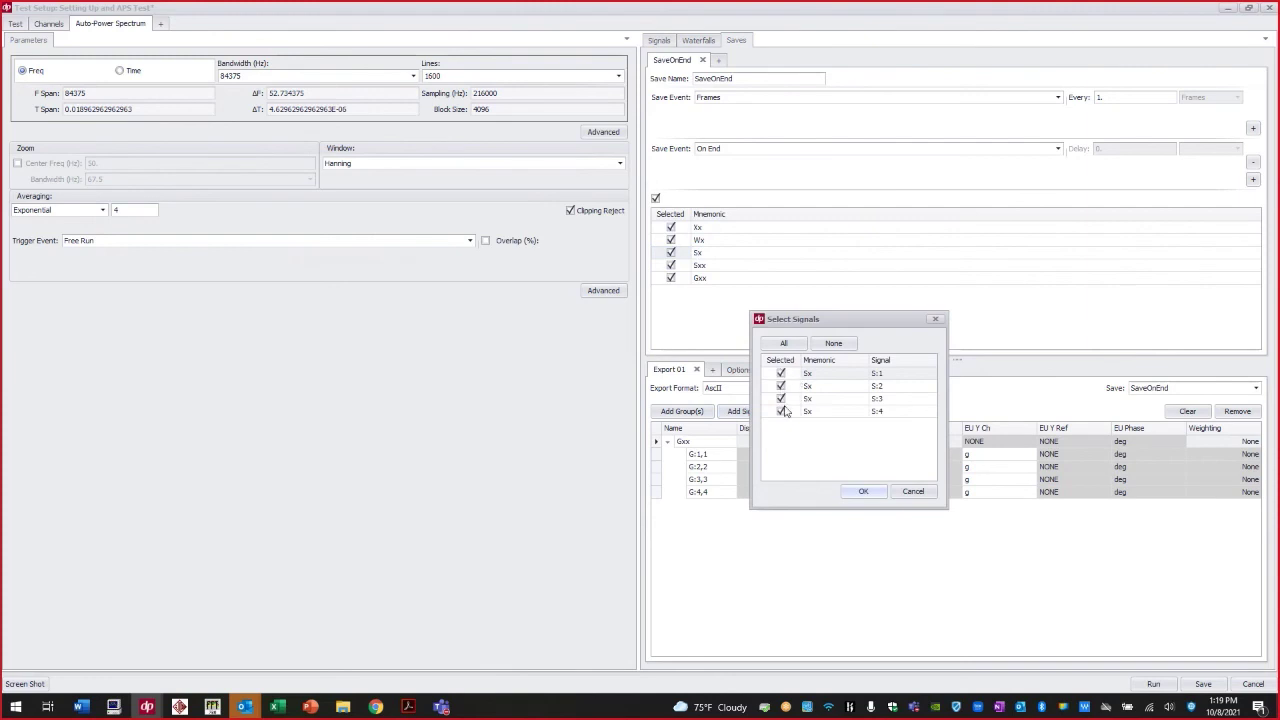
{"action": "left_click", "coordinate": [781, 386]}
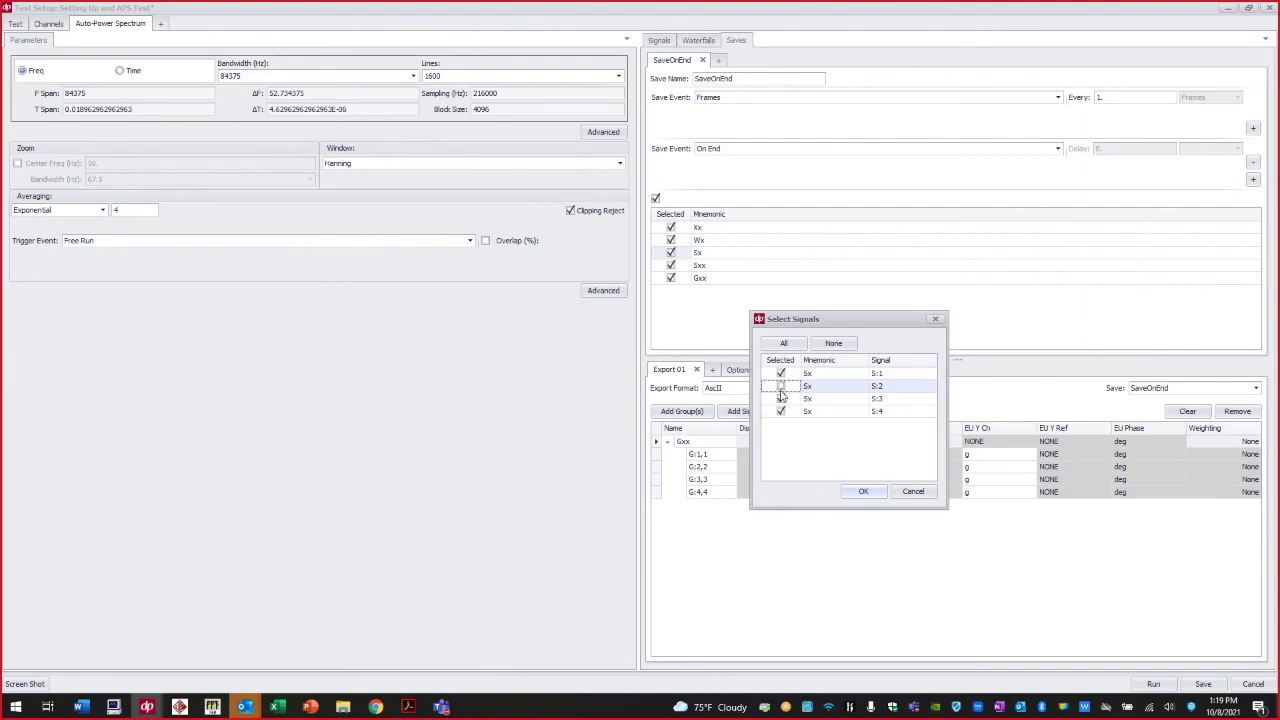
{"action": "left_click", "coordinate": [781, 398]}
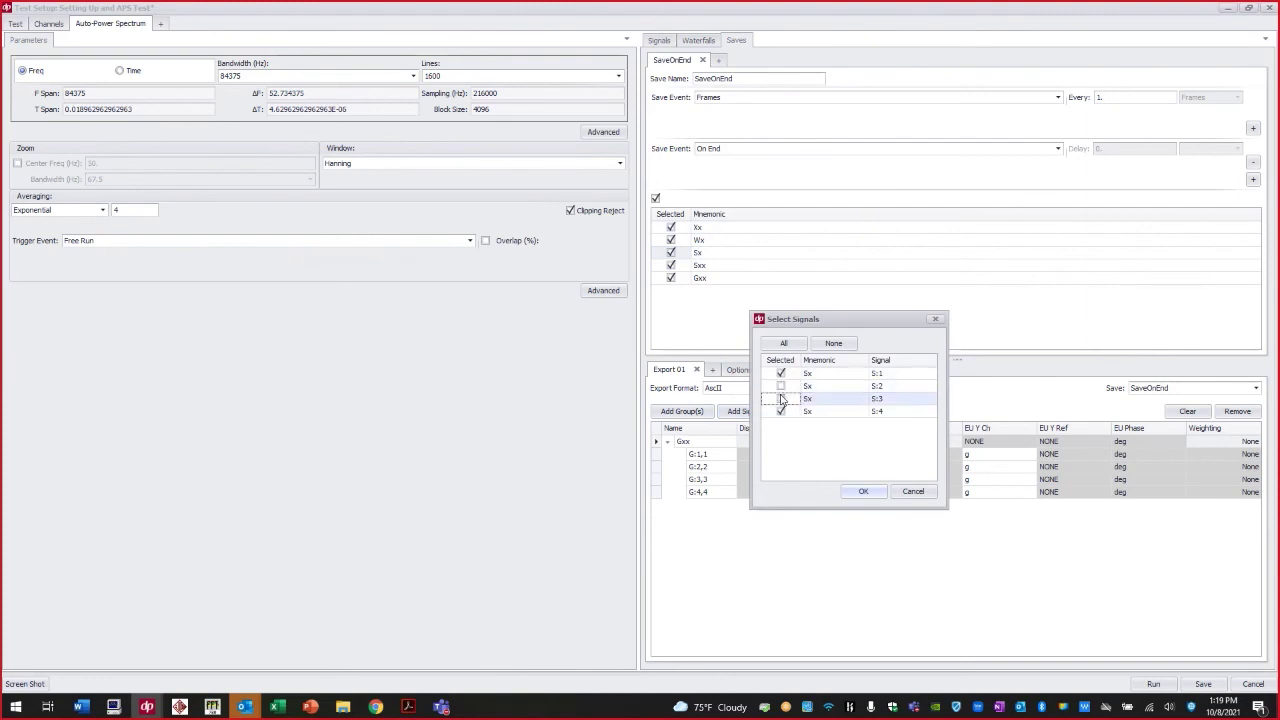
{"action": "left_click", "coordinate": [863, 491]}
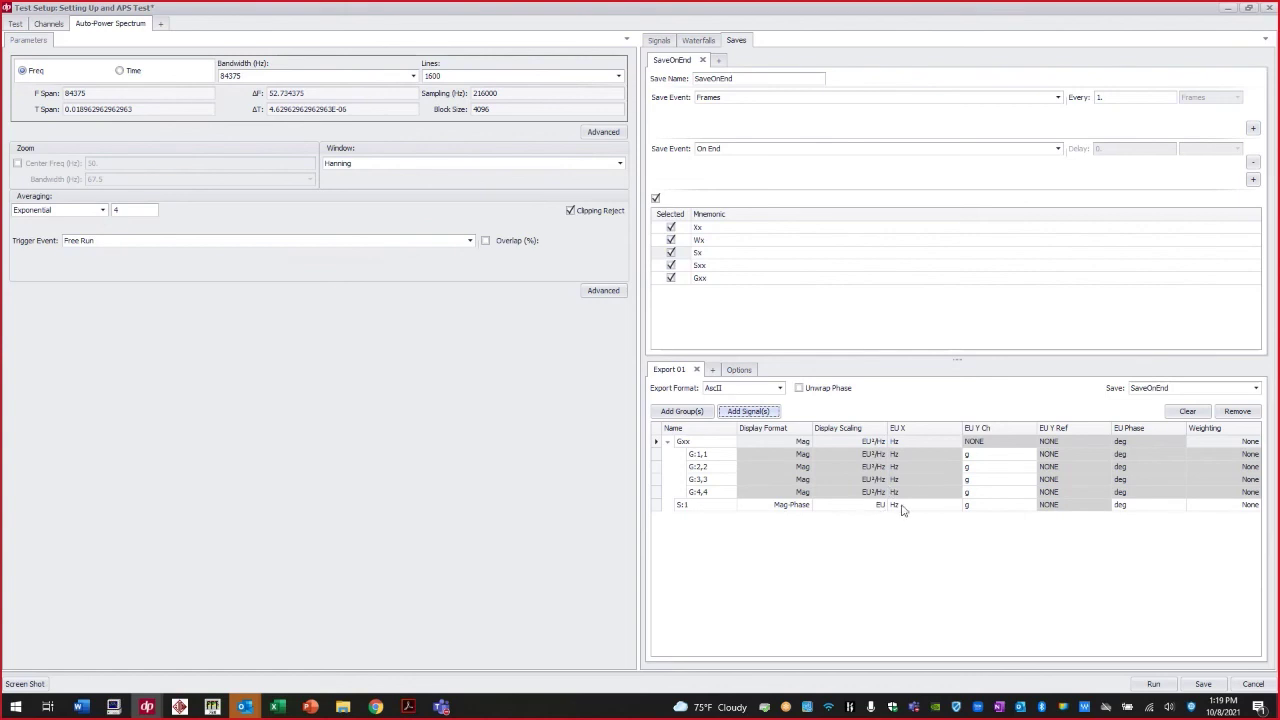
- Examine the display format and display scaling choices for the exported S:1 signal, keeping Mag-Phase and EU
{"action": "left_click", "coordinate": [809, 511]}
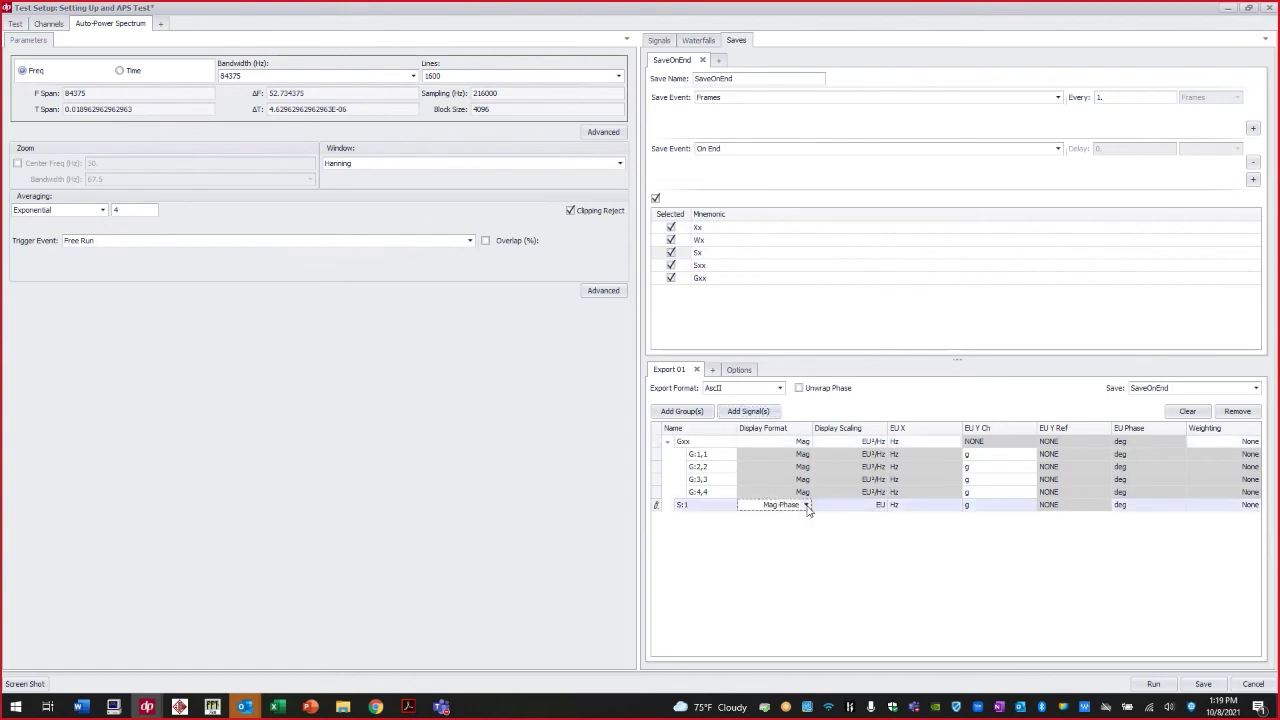
{"action": "left_click", "coordinate": [806, 505]}
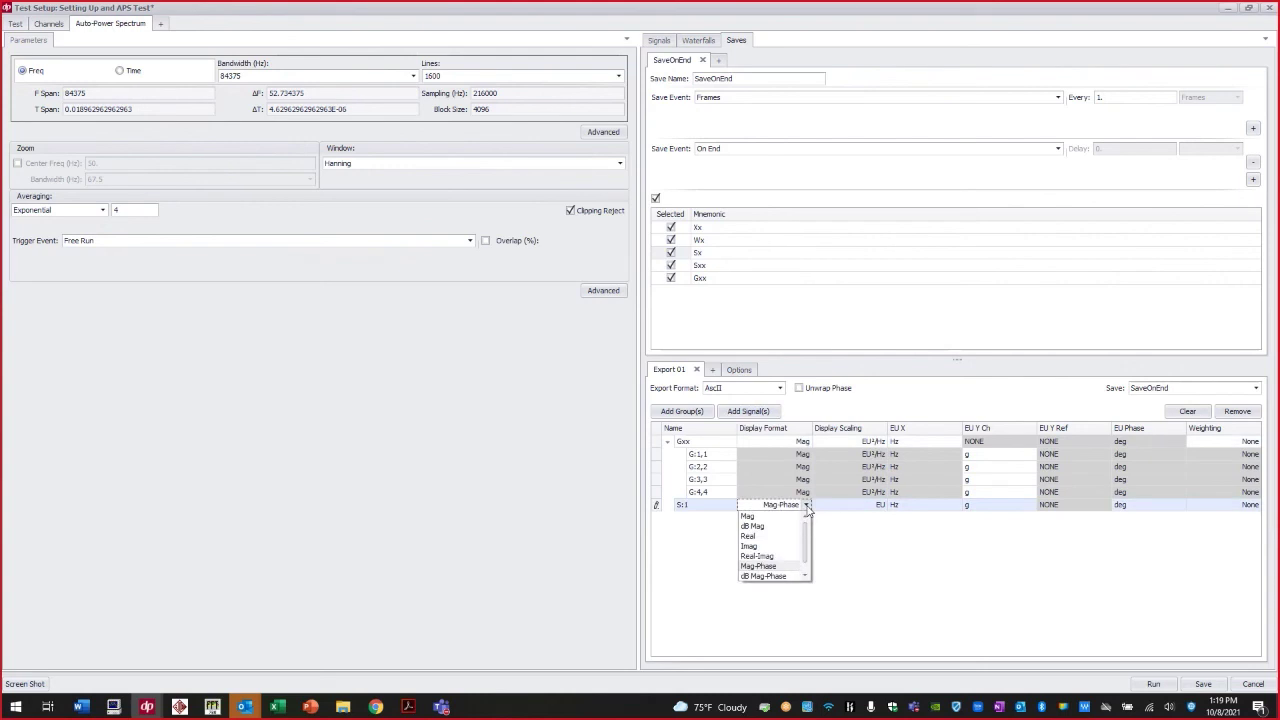
{"action": "left_click", "coordinate": [808, 557]}
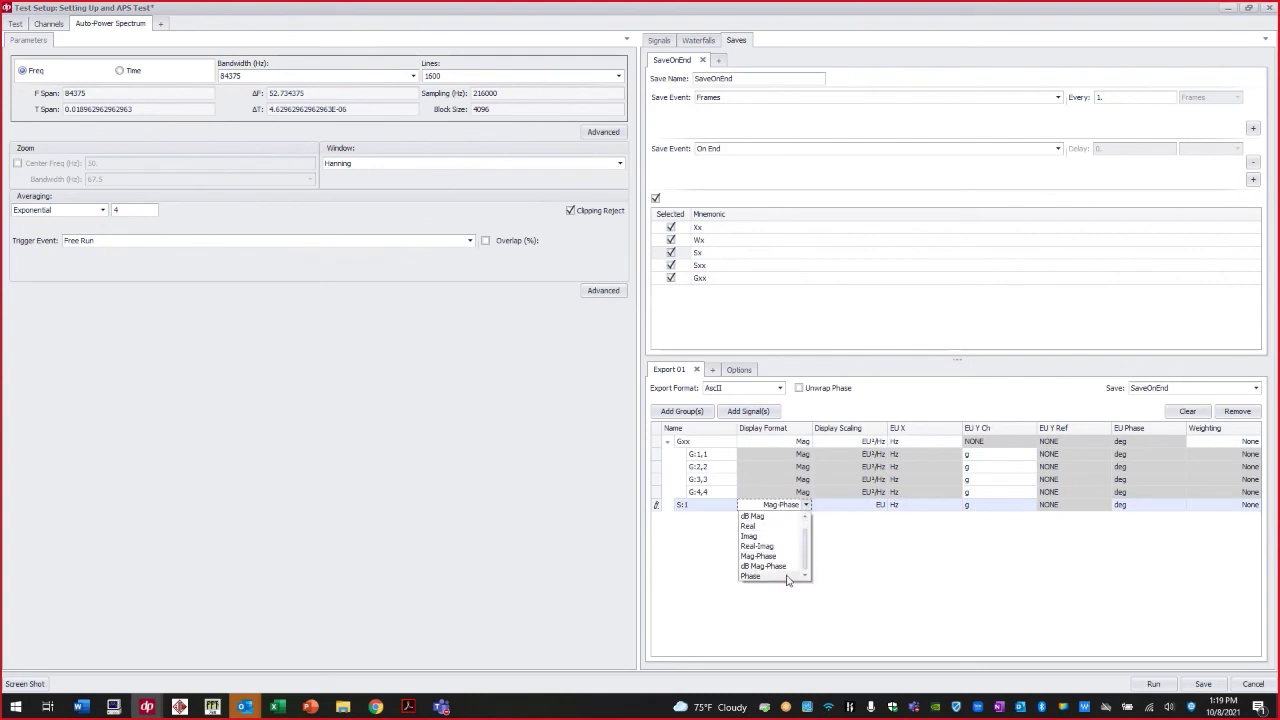
{"action": "left_click", "coordinate": [857, 529]}
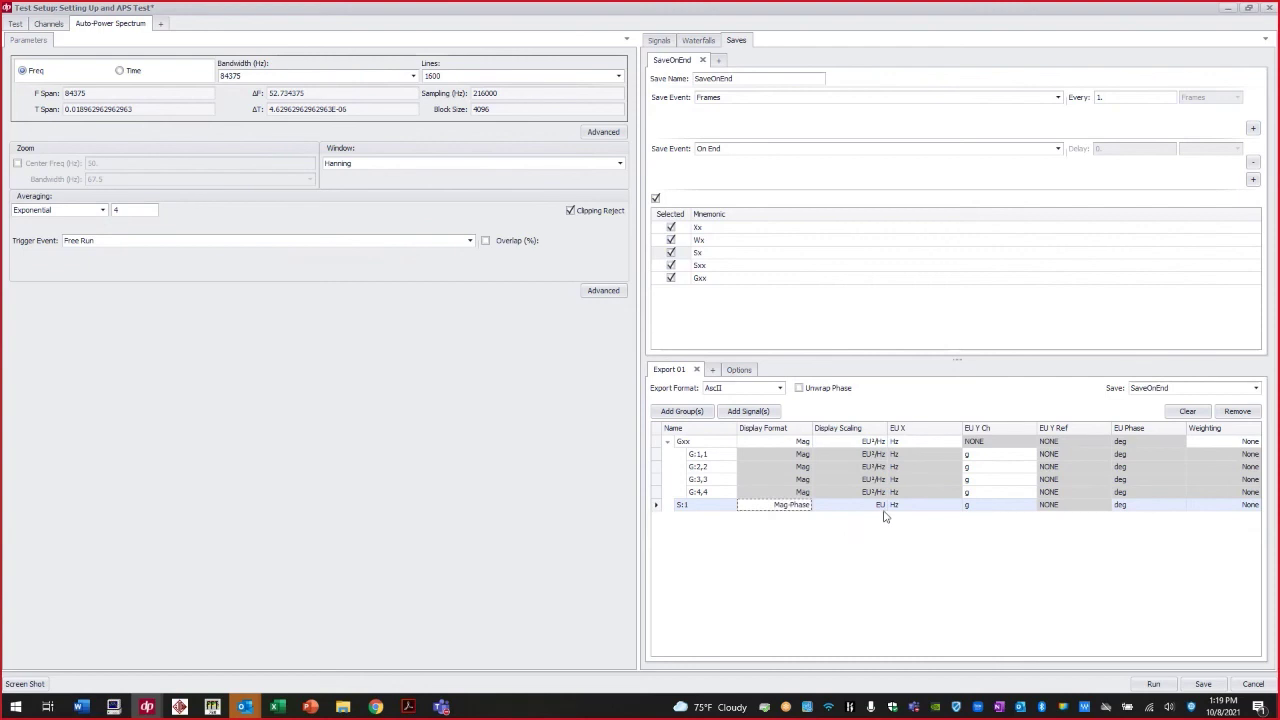
{"action": "left_click", "coordinate": [879, 508]}
{"action": "left_click", "coordinate": [879, 508]}
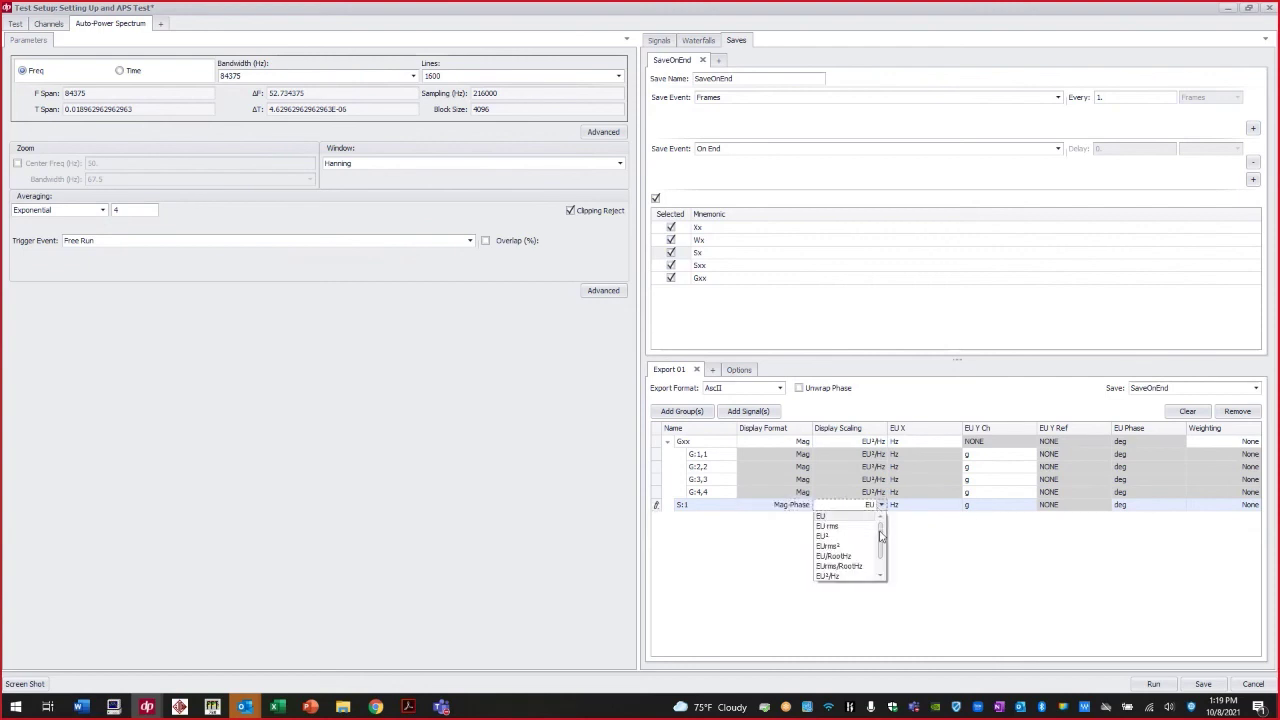
{"action": "mouse_move", "coordinate": [880, 539]}
{"action": "left_mouse_down"}
{"action": "mouse_move", "coordinate": [880, 559]}
{"action": "mouse_move", "coordinate": [882, 527]}
{"action": "left_mouse_up"}
{"action": "left_click", "coordinate": [853, 518]}
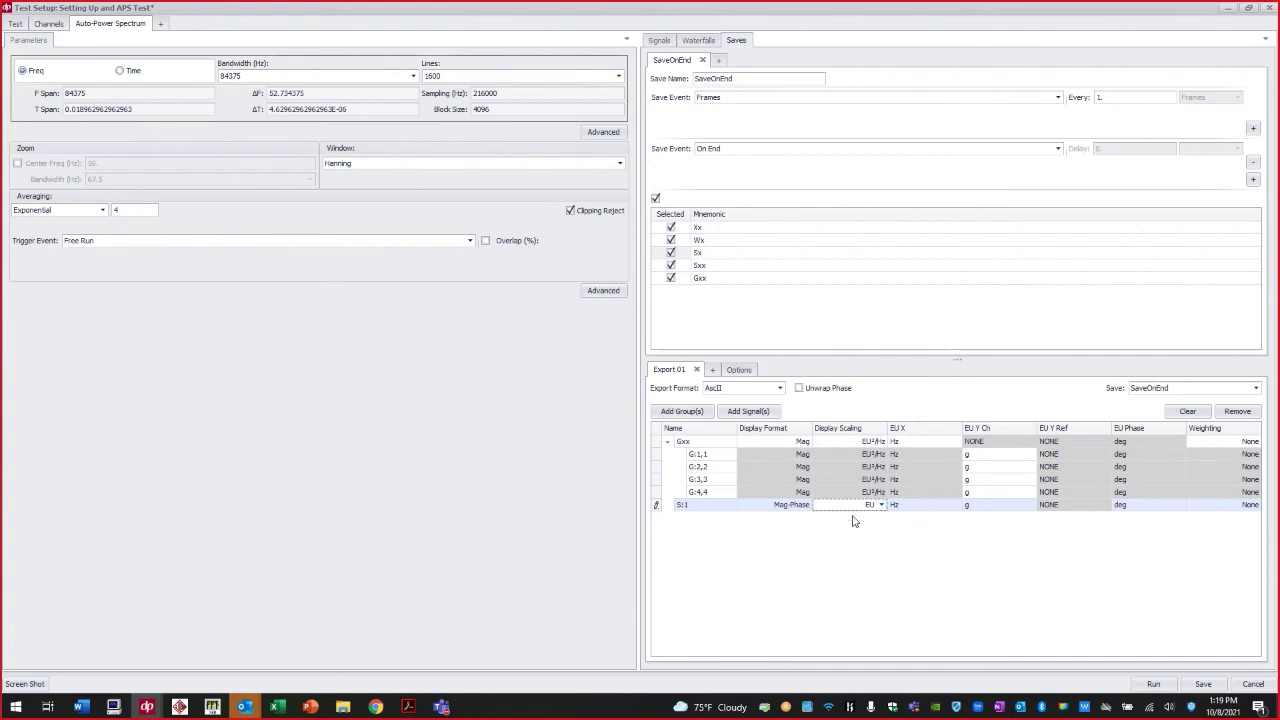
- Set the EU Y Ch unit of the exported S:1 signal to in/s and that of G:2,2 to in
{"action": "left_click", "coordinate": [992, 510]}
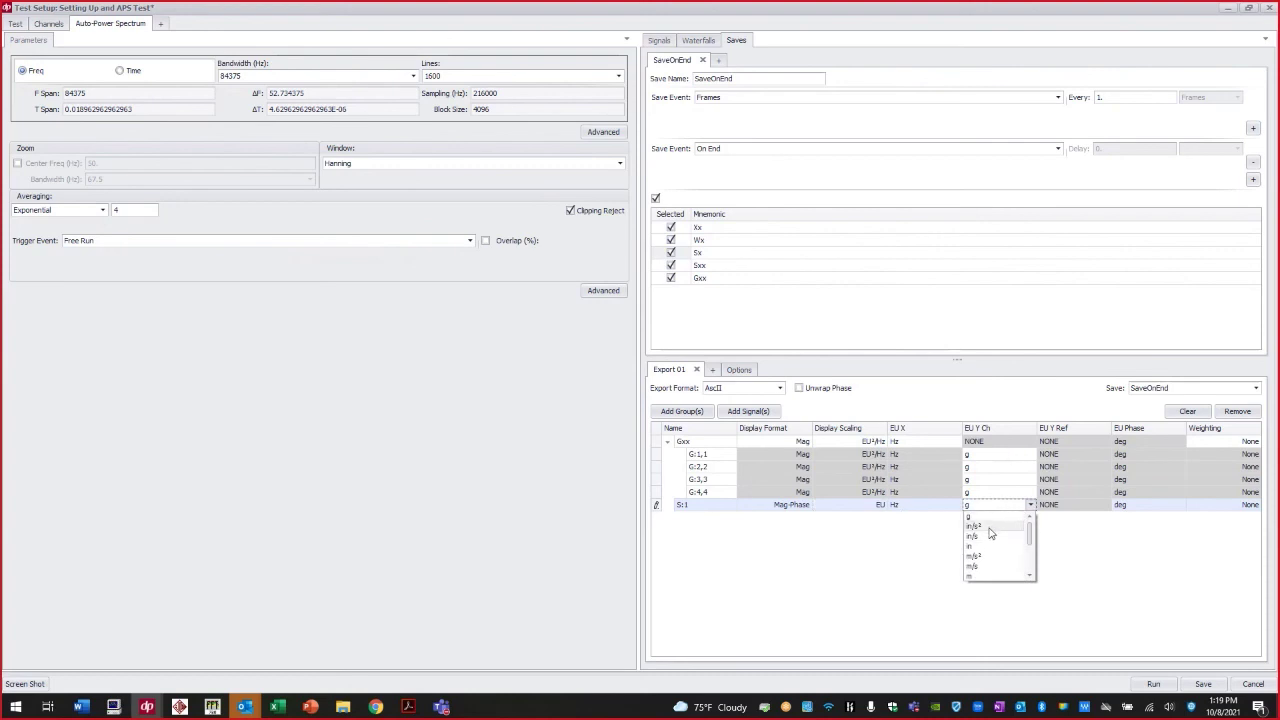
{"action": "left_click", "coordinate": [990, 540]}
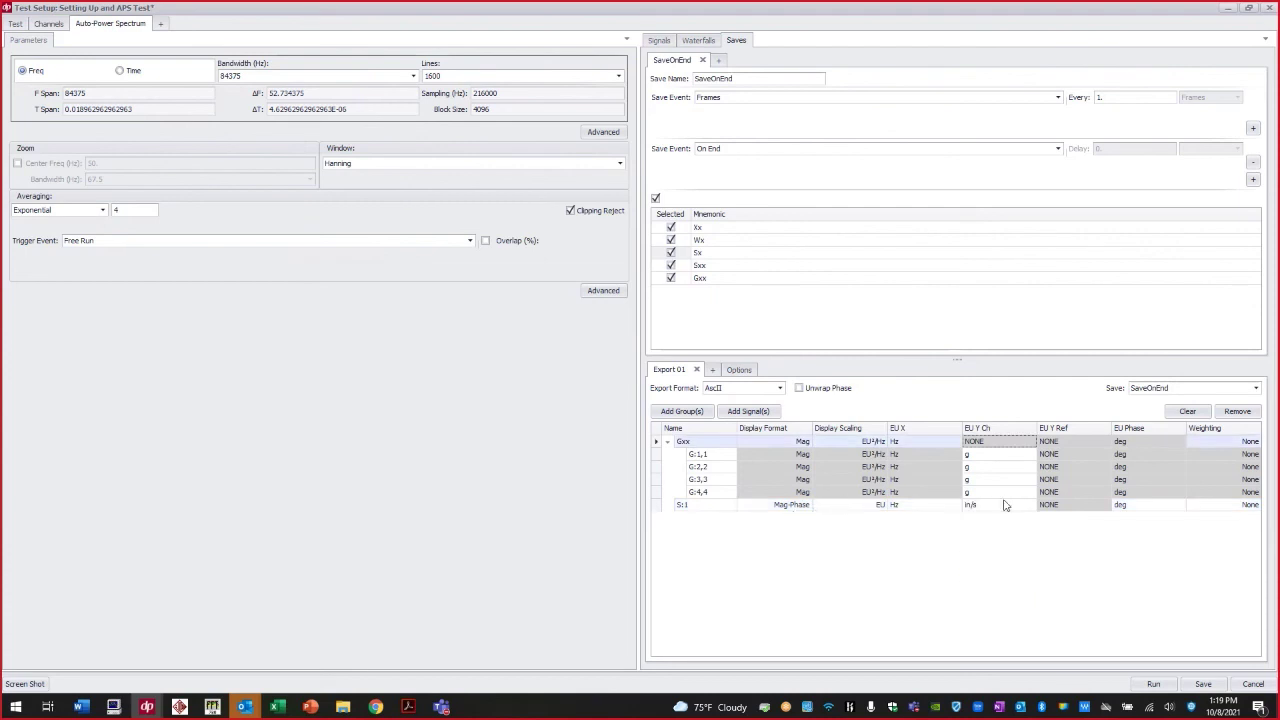
{"action": "left_click", "coordinate": [1000, 467]}
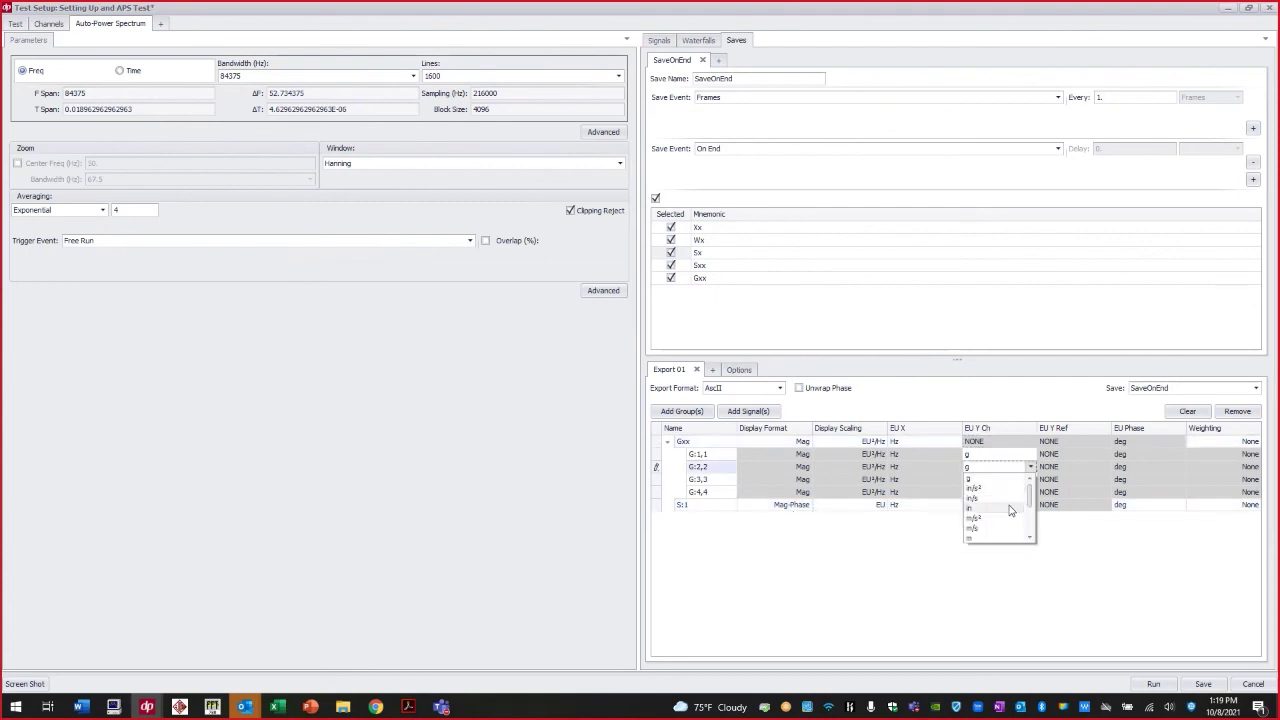
{"action": "left_click", "coordinate": [1010, 511]}
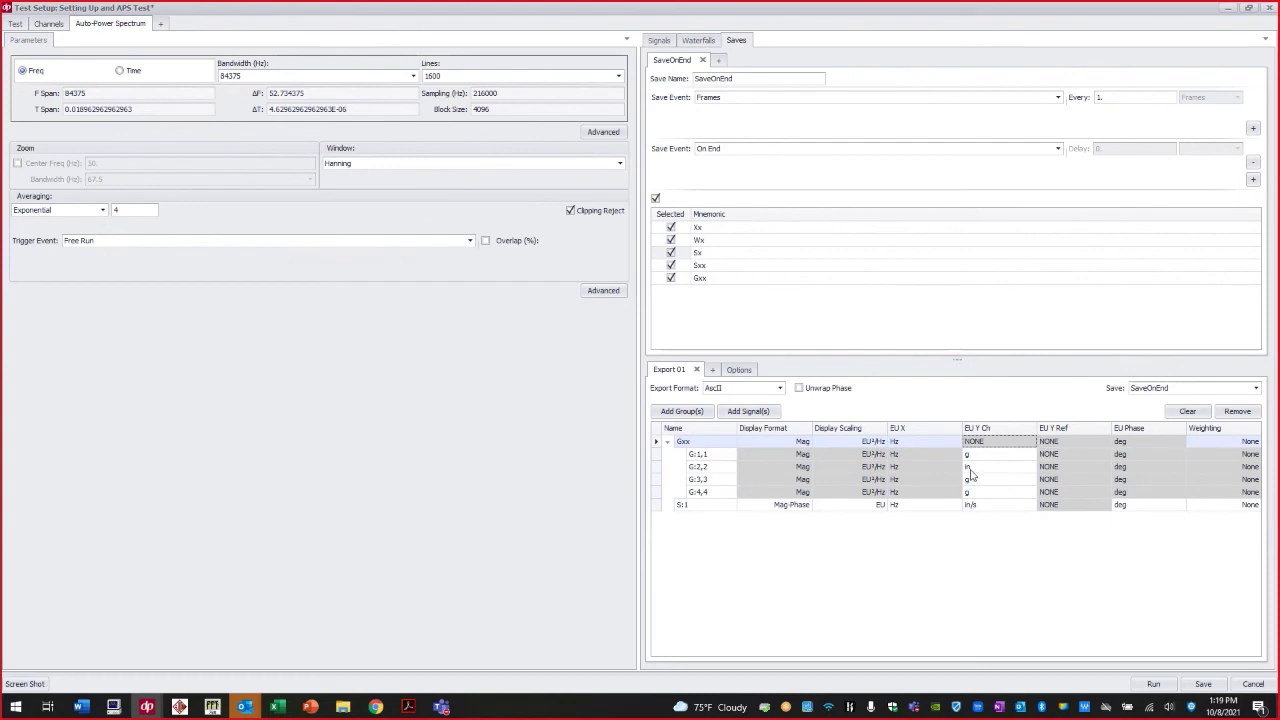
- Examine the EU Y Ch unit choices for the G:3,3 and G:2,2 signals without changing them
{"action": "left_click", "coordinate": [983, 482]}
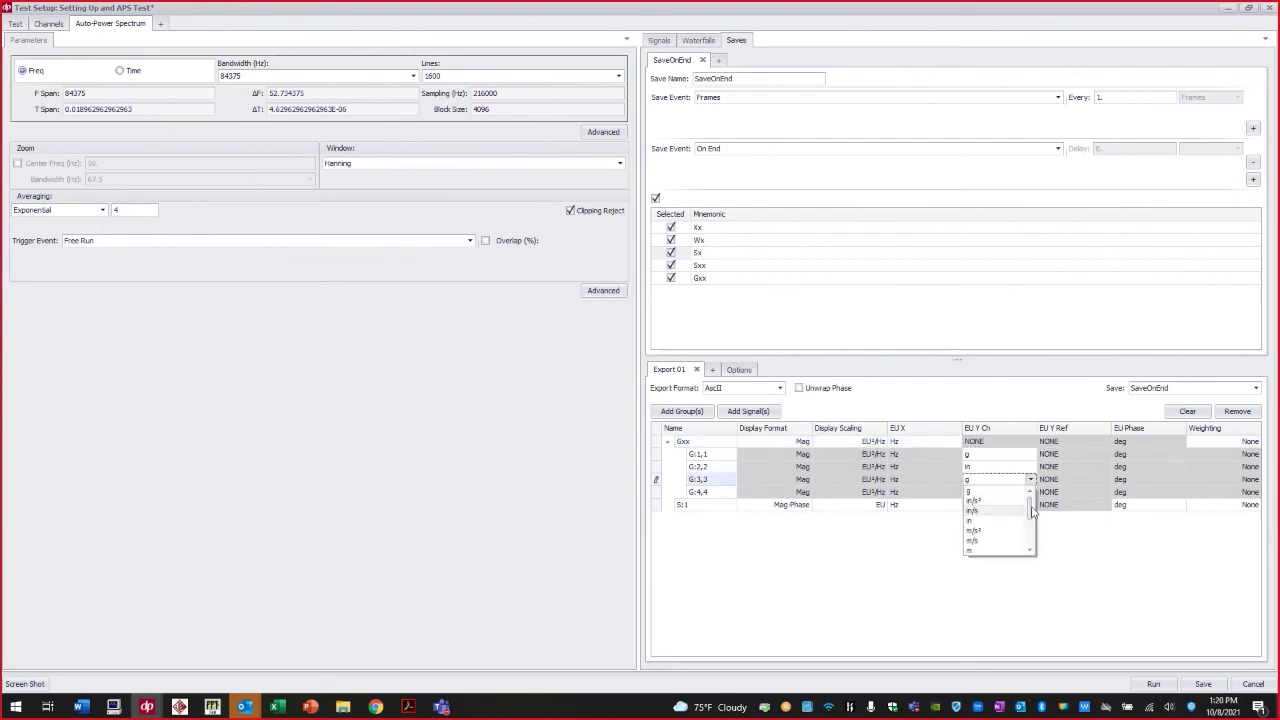
{"action": "mouse_move", "coordinate": [1033, 512]}
{"action": "left_mouse_down"}
{"action": "mouse_move", "coordinate": [1033, 540]}
{"action": "mouse_move", "coordinate": [1032, 497]}
{"action": "left_mouse_up"}
{"action": "left_click", "coordinate": [980, 470]}
{"action": "left_click", "coordinate": [980, 470]}
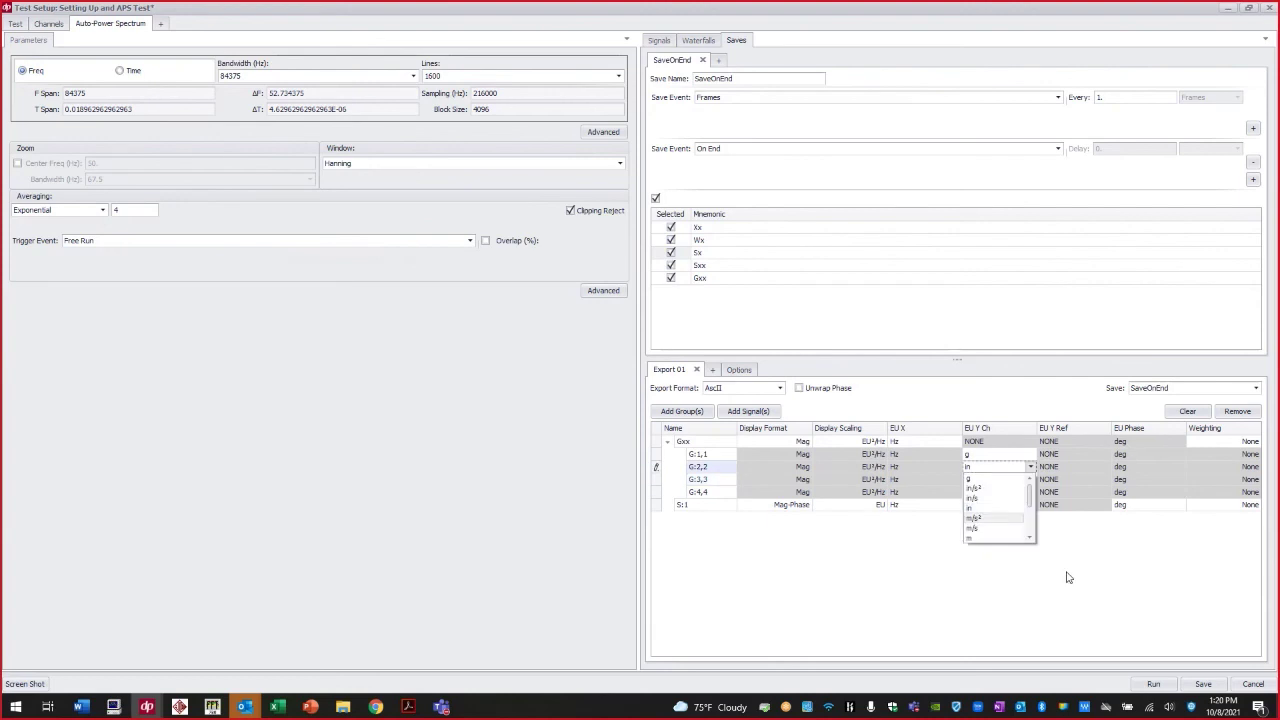
{"action": "left_click", "coordinate": [1123, 574]}
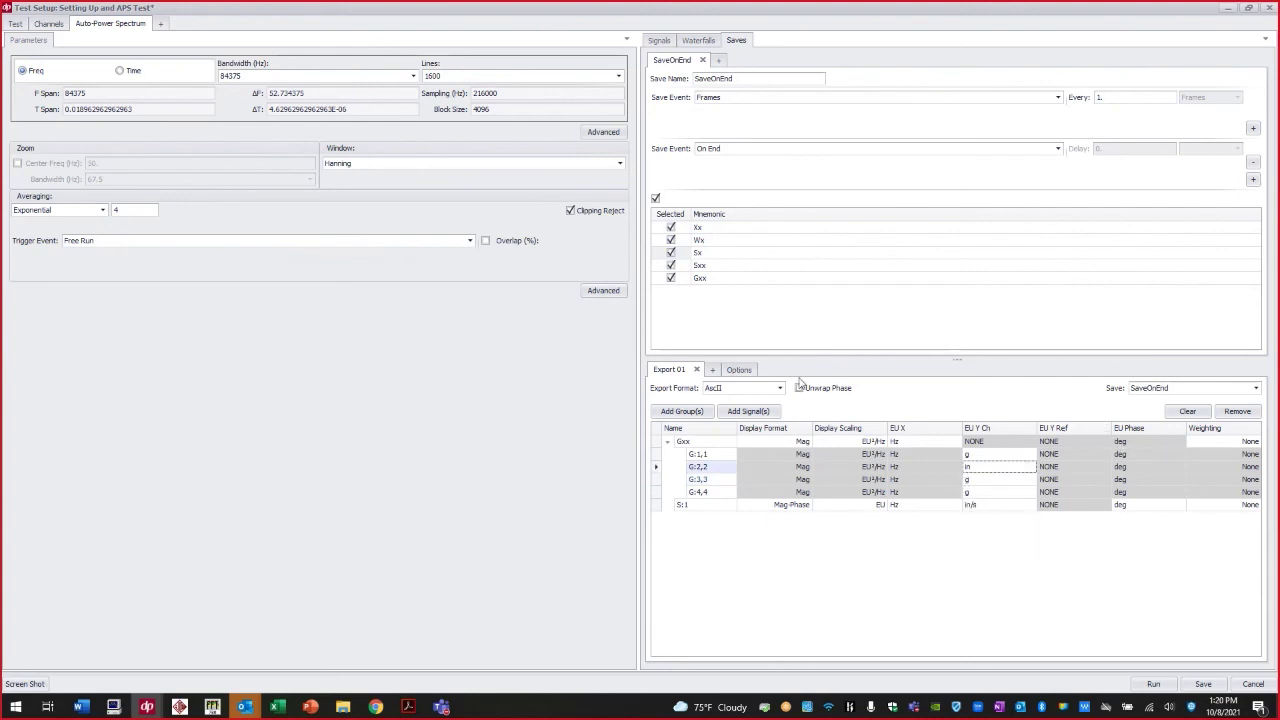
- Try out the default folder and separate run folders settings in the export options, and restore both
{"action": "left_click", "coordinate": [740, 371]}
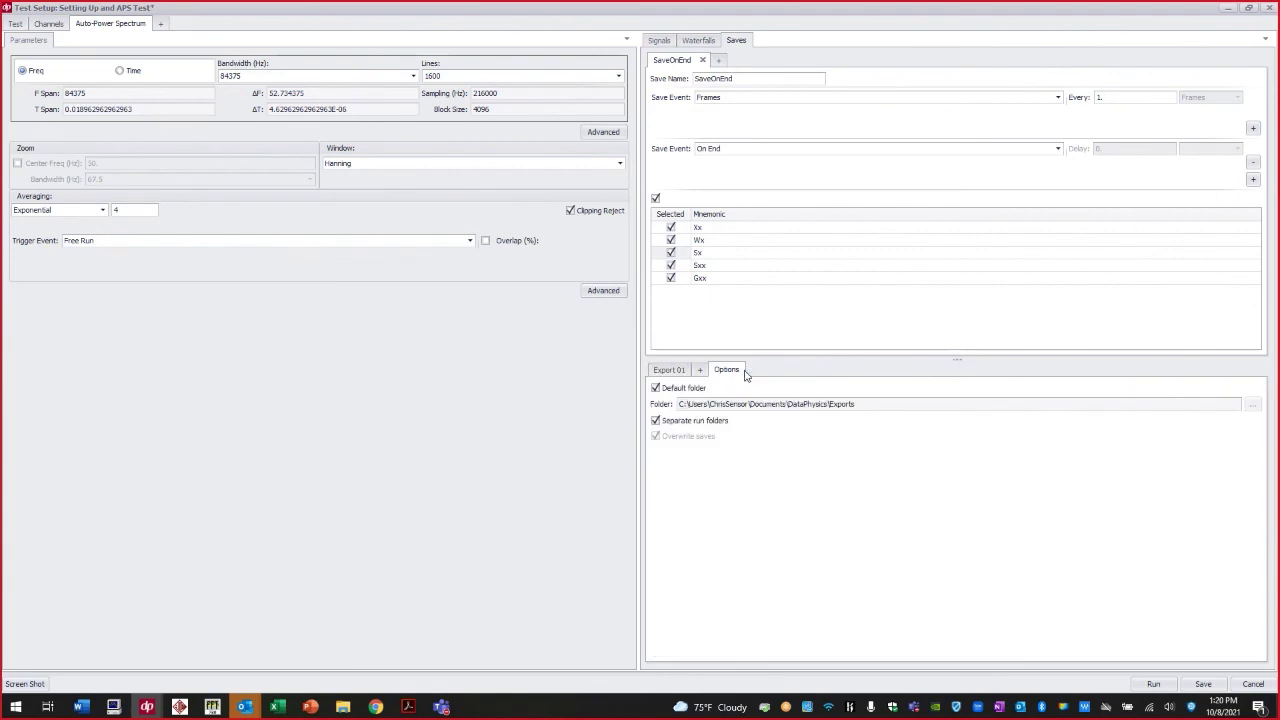
{"action": "left_click", "coordinate": [656, 389]}
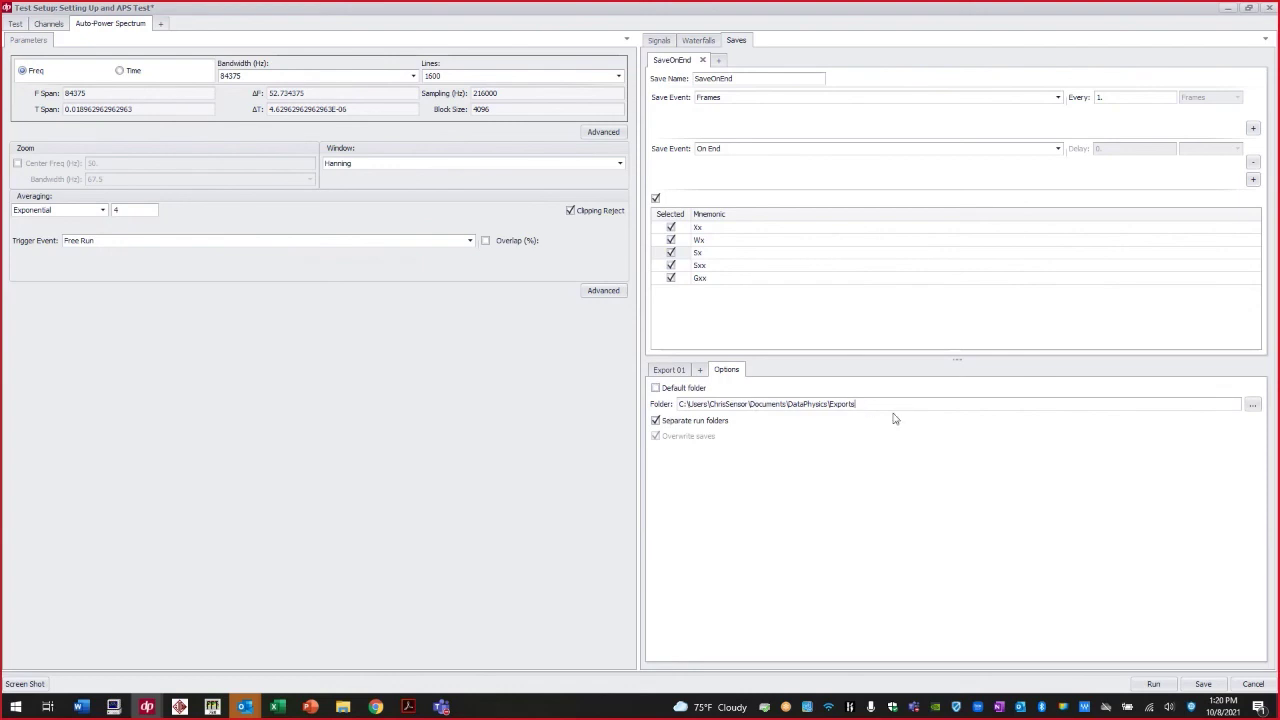
{"action": "left_click", "coordinate": [656, 421]}
{"action": "left_click", "coordinate": [656, 421]}
{"action": "left_click", "coordinate": [656, 388]}
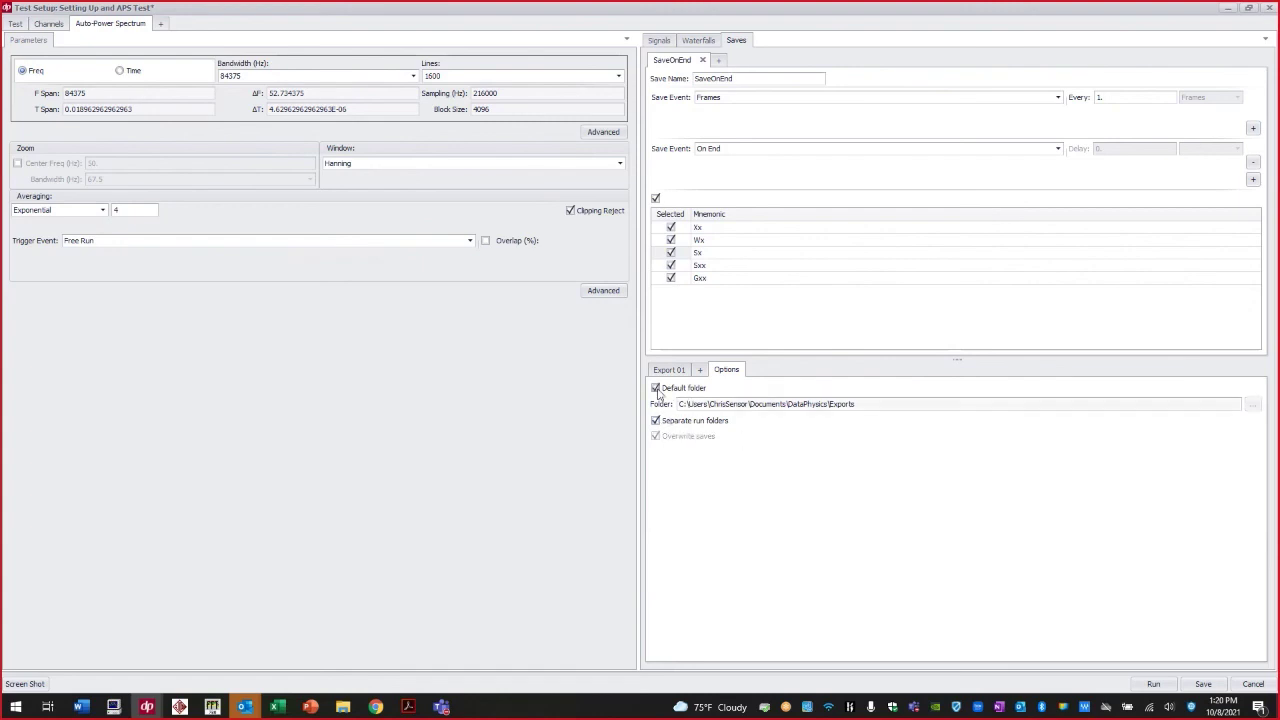
- Open the APS test for running in place of the already open test, and initialize it despite the unverified TEDS sensors
{"action": "left_click", "coordinate": [1154, 685]}
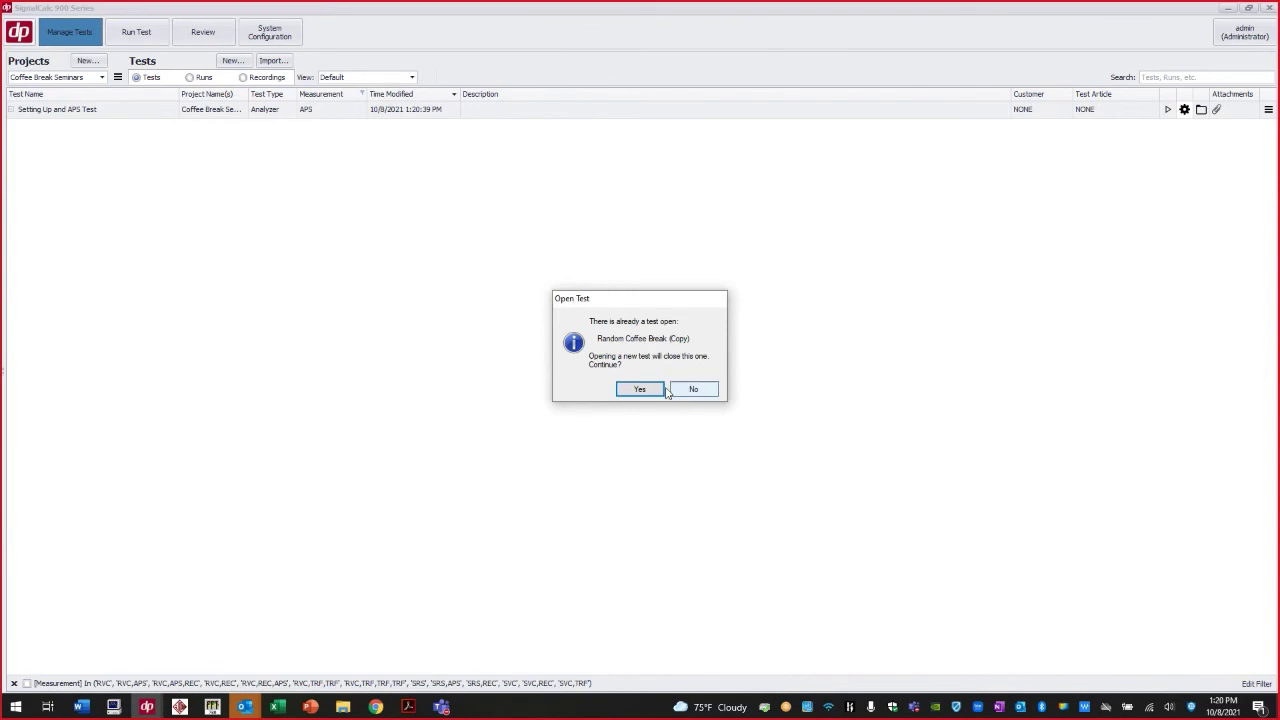
{"action": "left_click", "coordinate": [645, 391]}
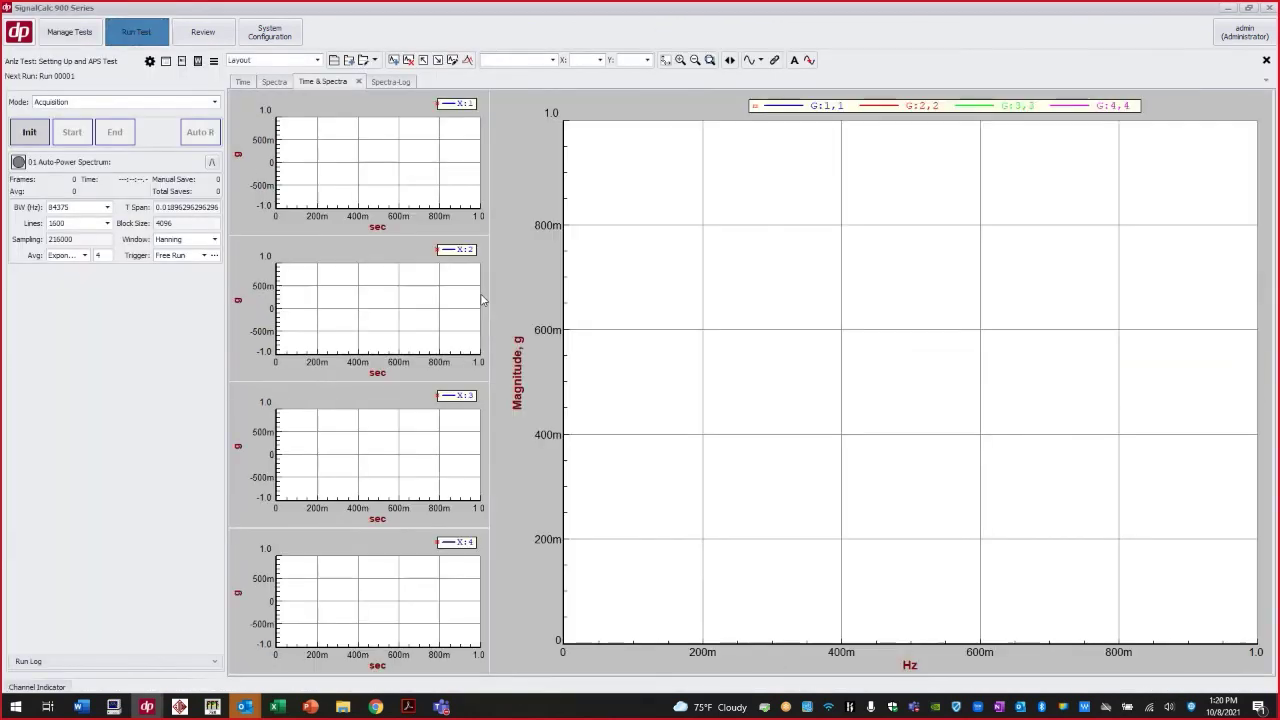
{"action": "left_click", "coordinate": [31, 132]}
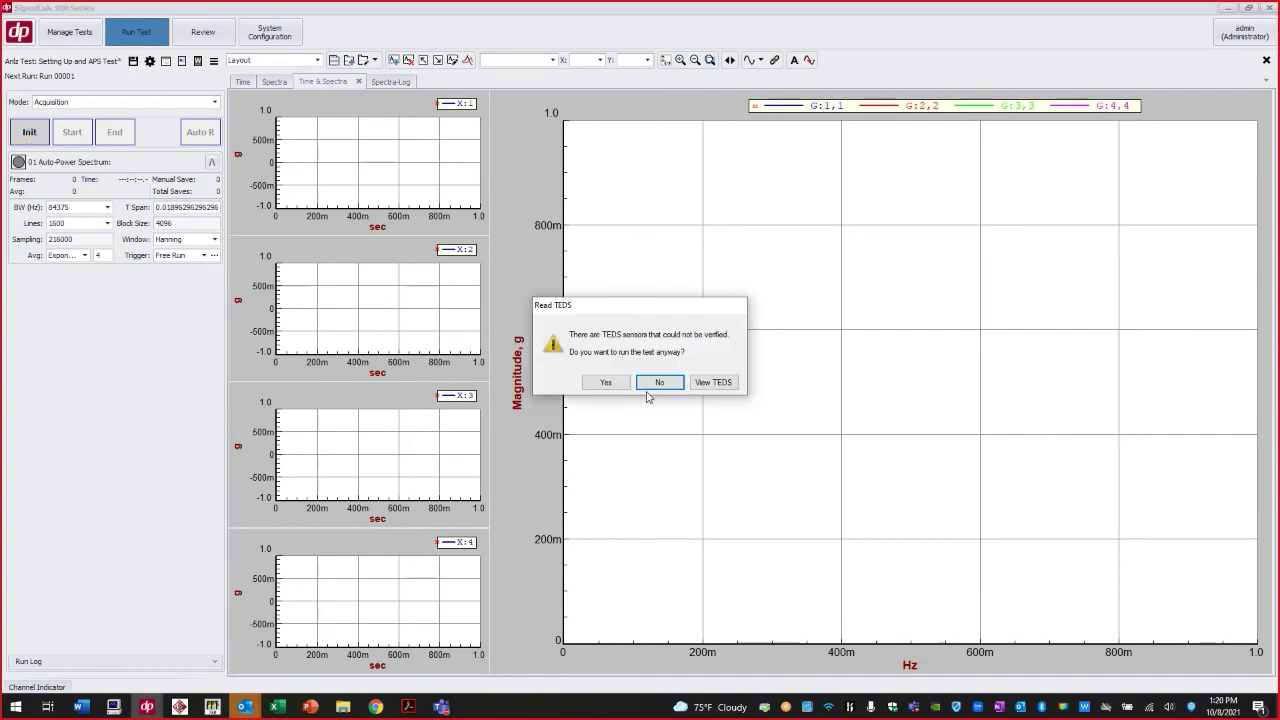
{"action": "left_click", "coordinate": [607, 383]}
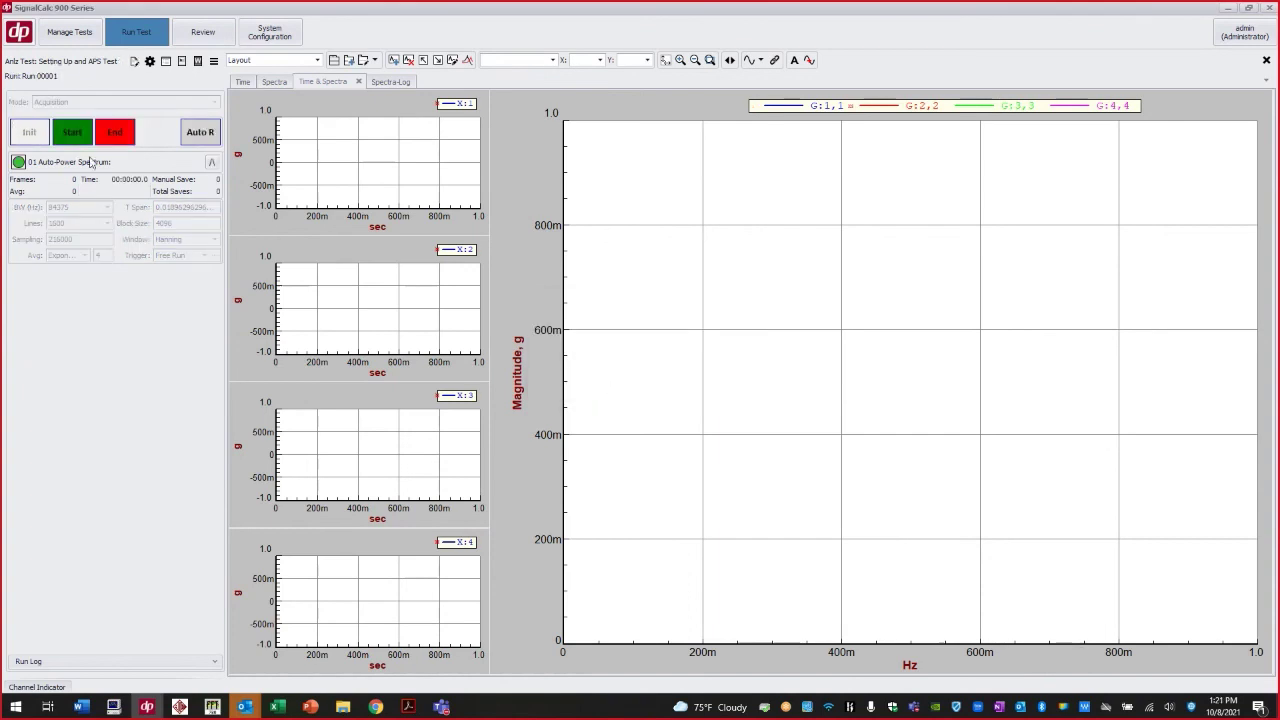
- Start, stop and end the auto-power spectrum acquisition, and switch to reviewing the recorded data
{"action": "left_click", "coordinate": [72, 133]}
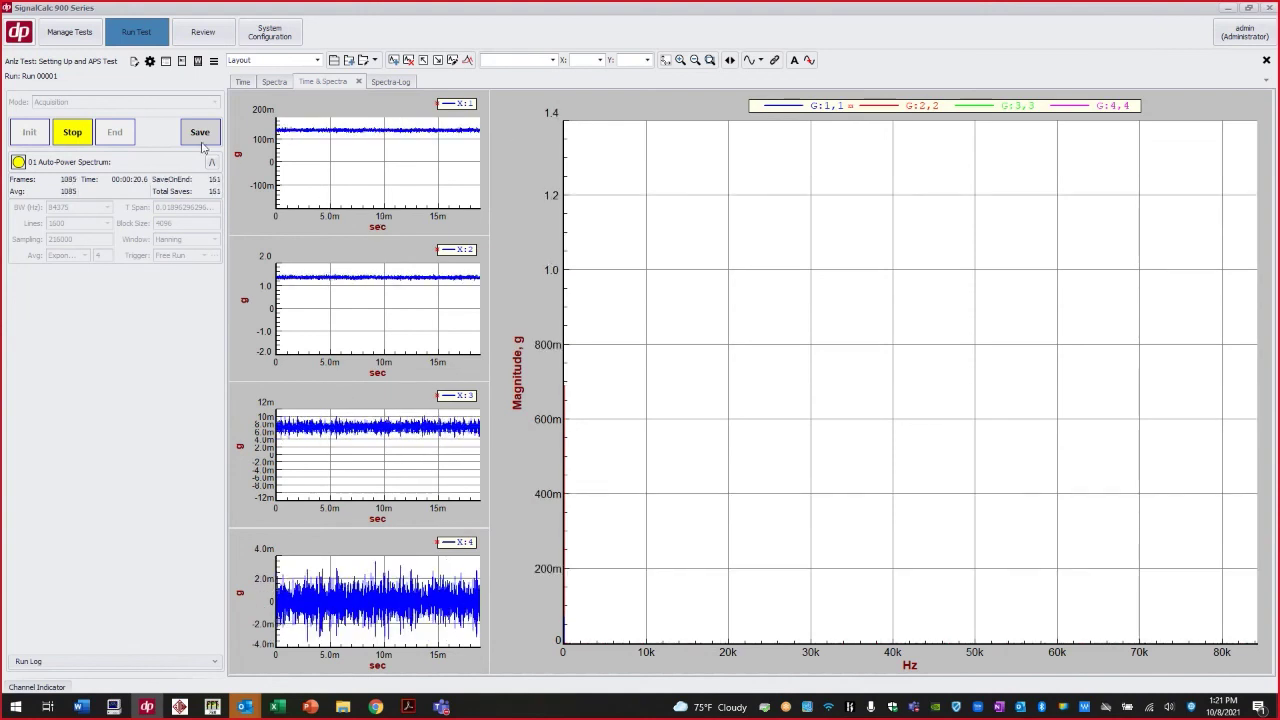
{"action": "left_click", "coordinate": [72, 132]}
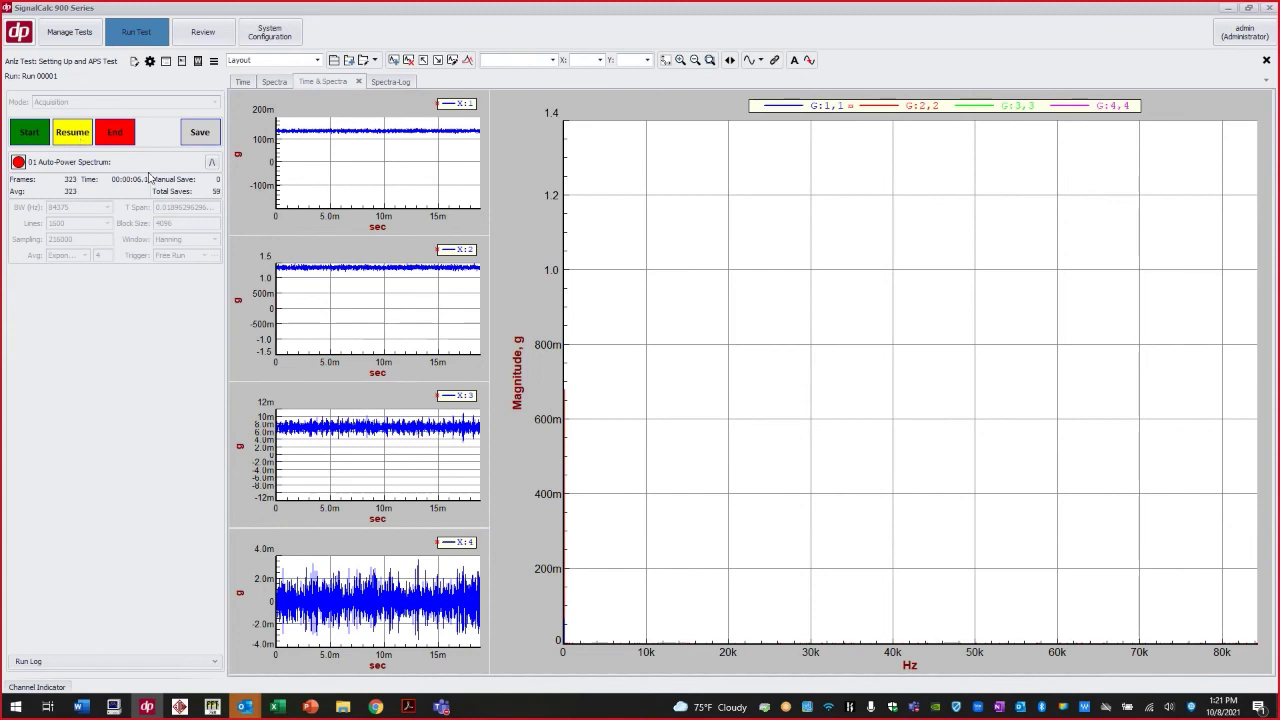
{"action": "left_click", "coordinate": [118, 136]}
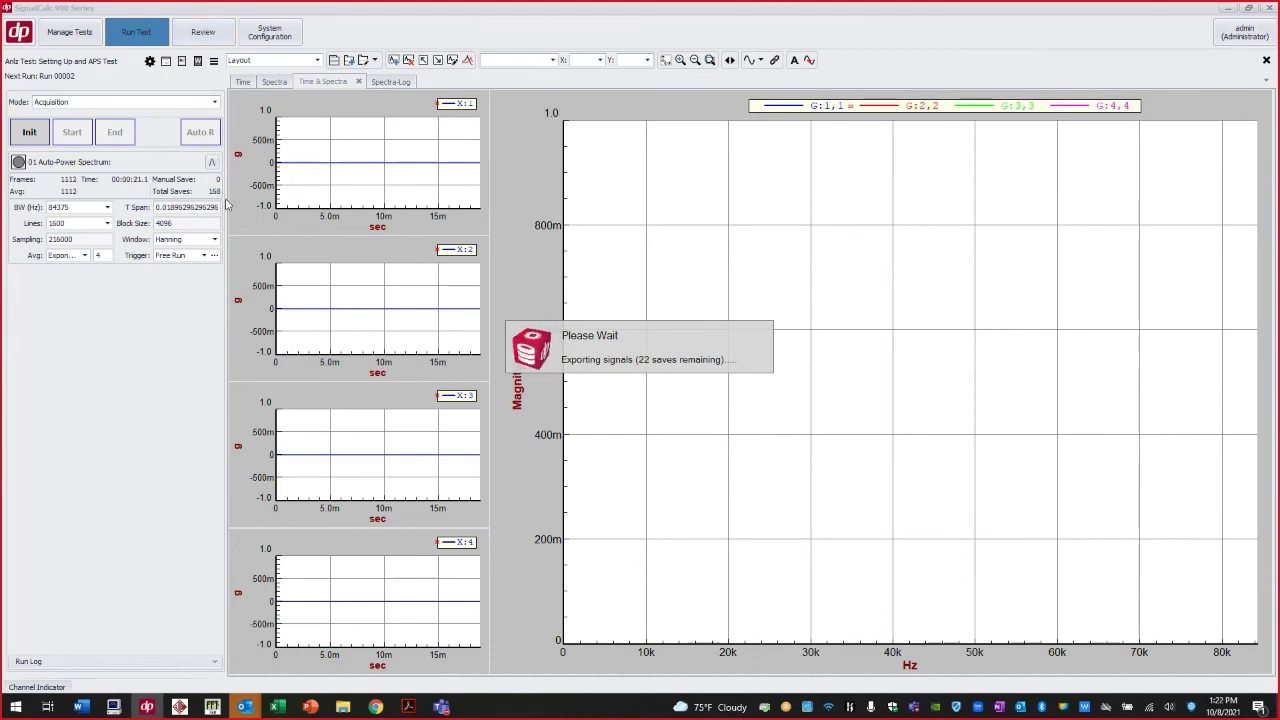
{"action": "left_click", "coordinate": [207, 42]}
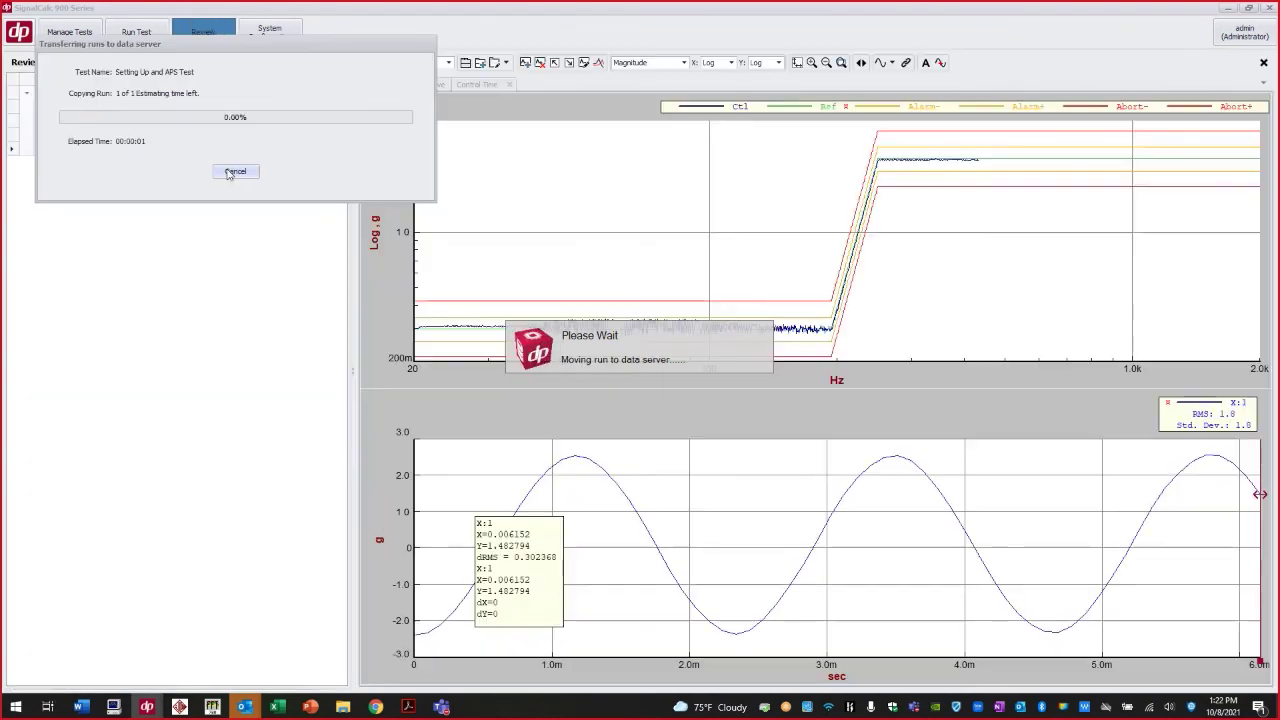